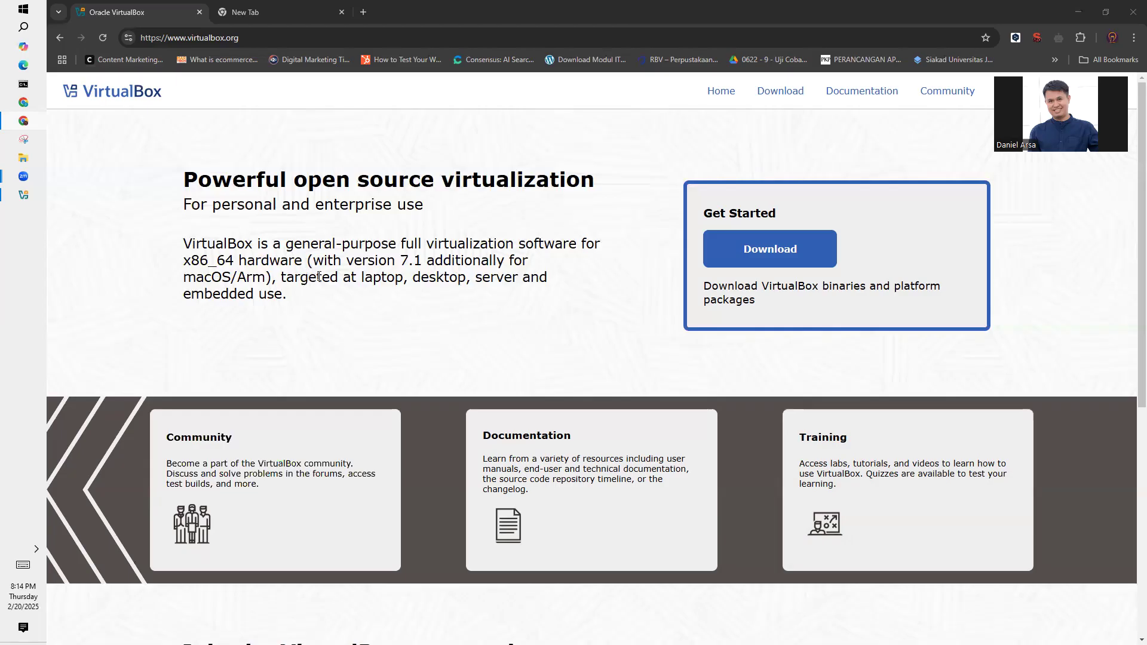
- Open the VirtualBox downloads page from the virtualbox.org home page
{"action": "mouse_move", "coordinate": [22, 198]}
{"action": "left_click_drag", "start_coordinate": [249, 38], "coordinate": [136, 40]}
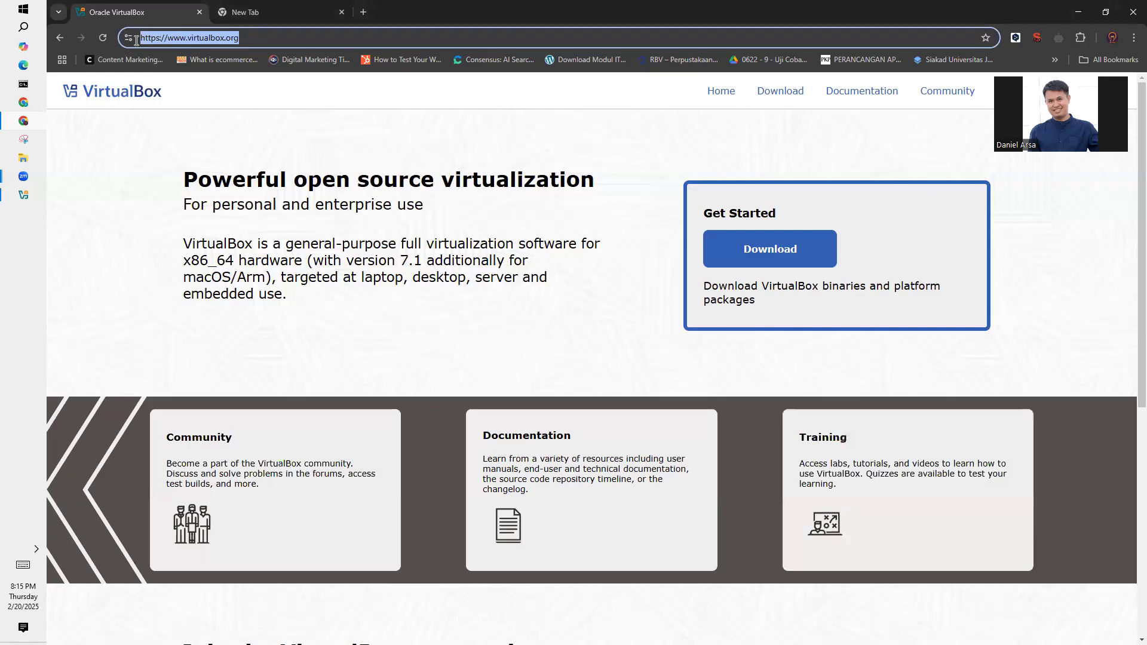
{"action": "left_click_drag", "start_coordinate": [241, 38], "coordinate": [163, 40]}
{"action": "left_click", "coordinate": [517, 351]}
{"action": "left_click", "coordinate": [787, 253]}
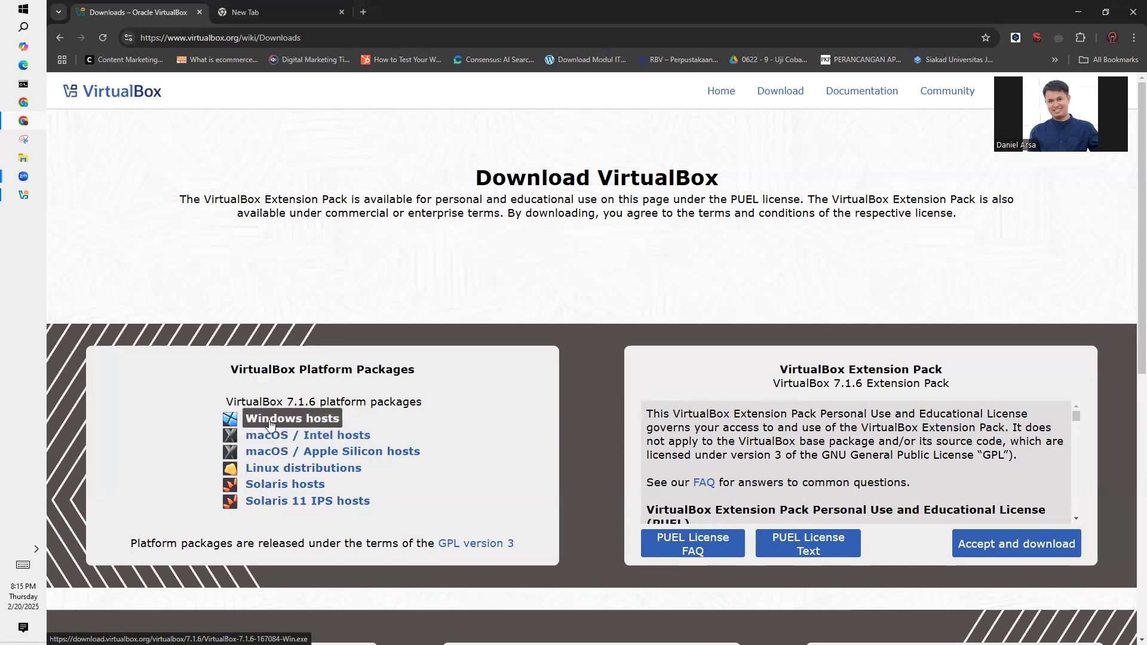
- Request the VirtualBox 7.1.6 platform package for Windows hosts and dismiss the save dialog without saving
{"action": "left_click", "coordinate": [282, 425]}
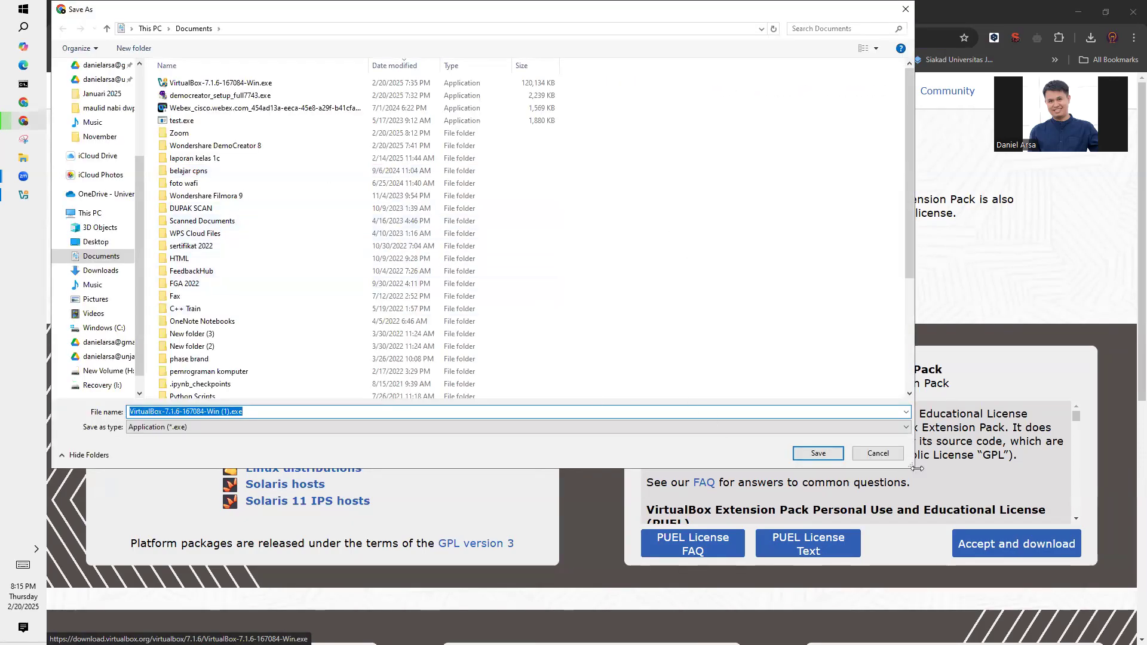
{"action": "left_click", "coordinate": [896, 459]}
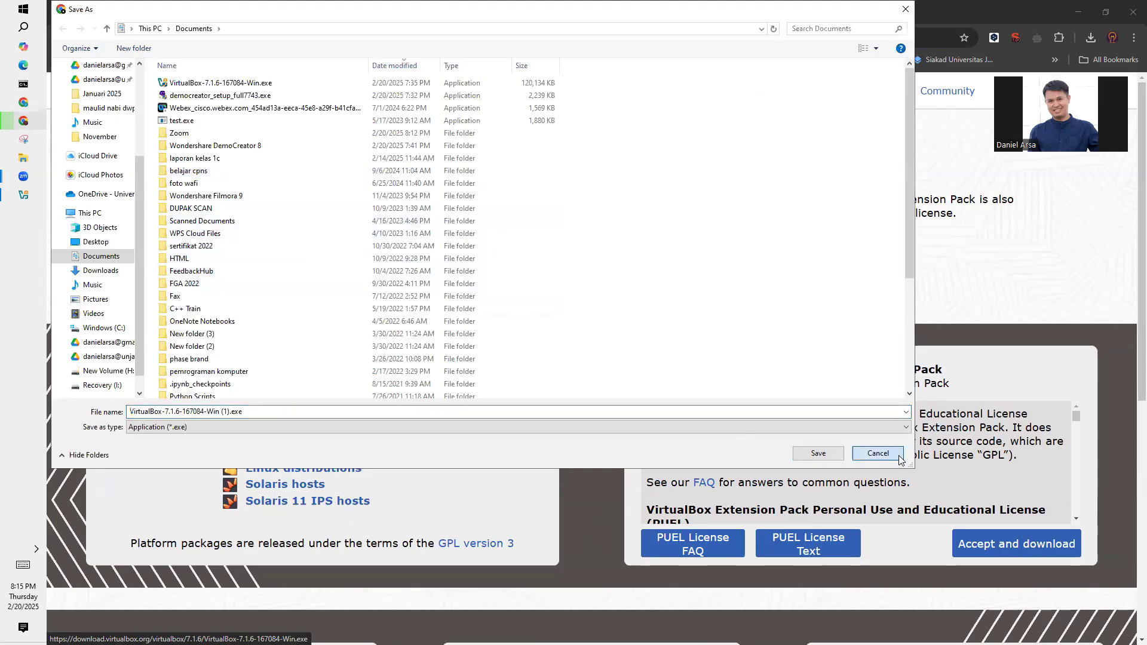
{"action": "left_click", "coordinate": [898, 455]}
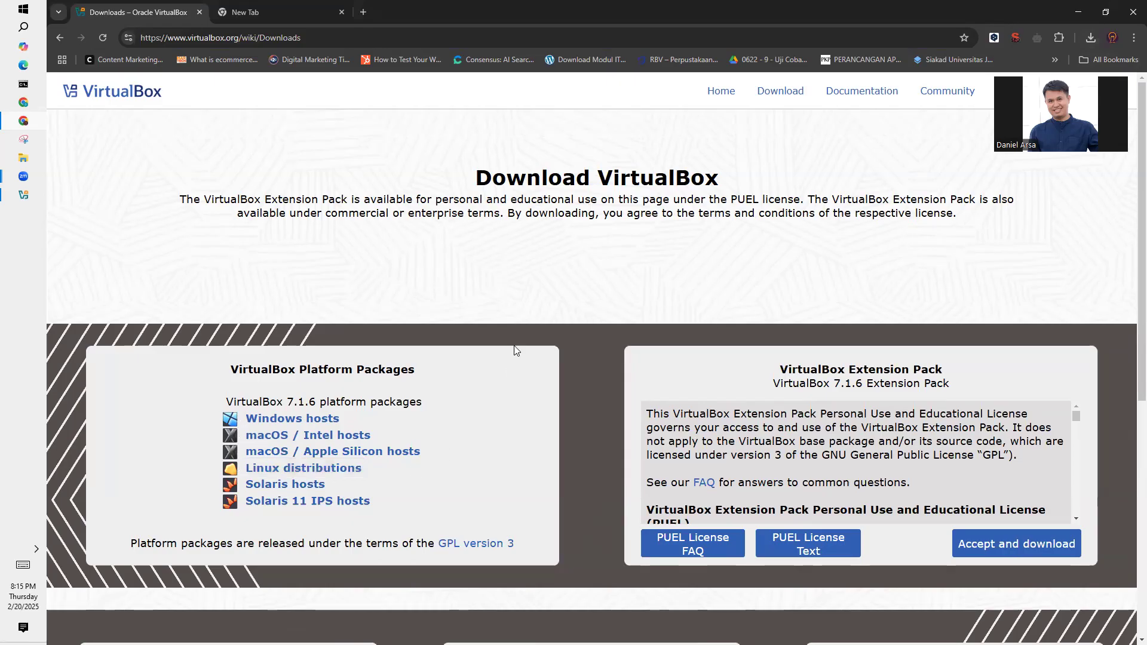
- Bring up Oracle VirtualBox Manager to view the installed program, and return to the browser
{"action": "mouse_move", "coordinate": [16, 197]}
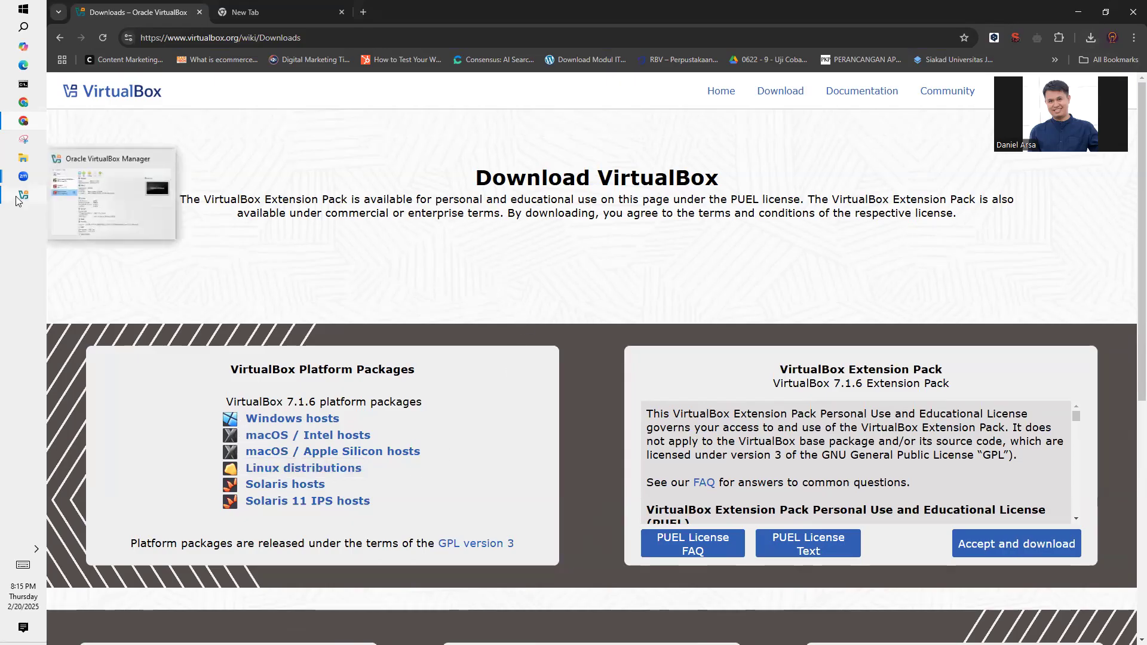
{"action": "left_click", "coordinate": [79, 187]}
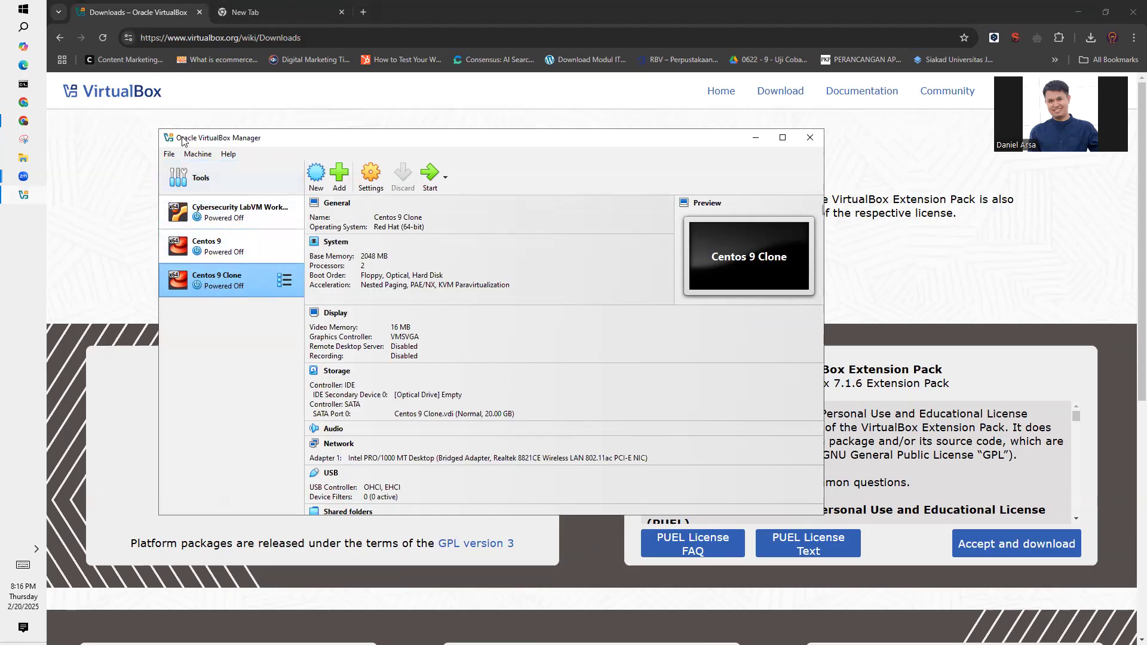
{"action": "left_click", "coordinate": [123, 149]}
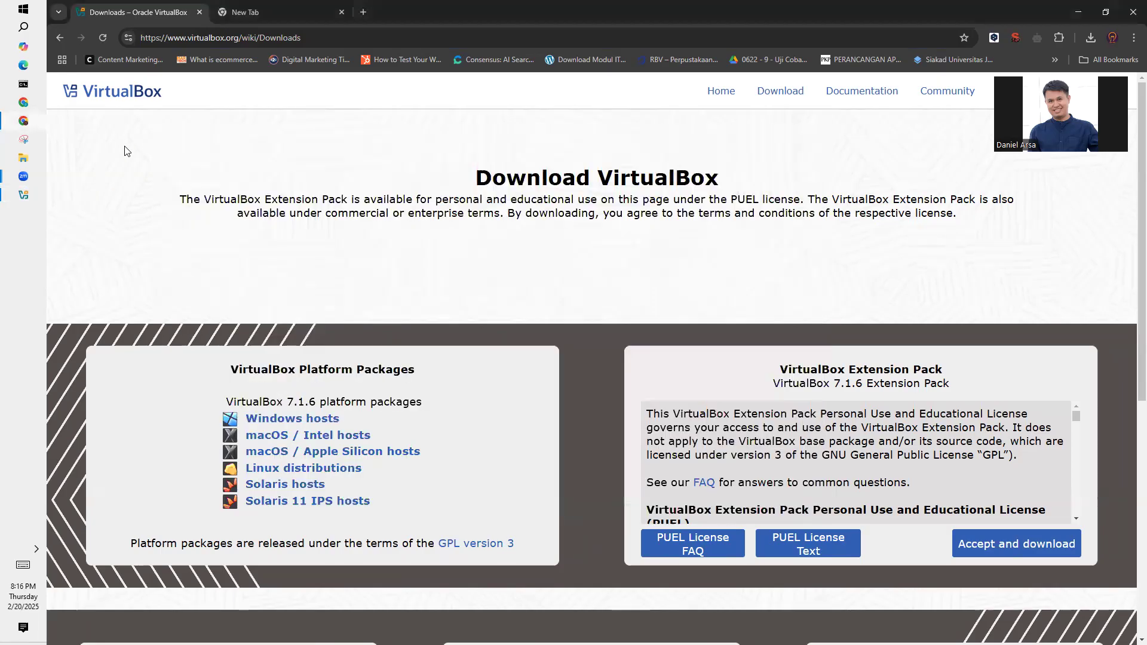
- Search the web for "ubuntu 18.04 download" and open the Ubuntu 18.04.6 LTS (Bionic Beaver) releases page
{"action": "left_click", "coordinate": [260, 12]}
{"action": "left_click", "coordinate": [269, 40]}
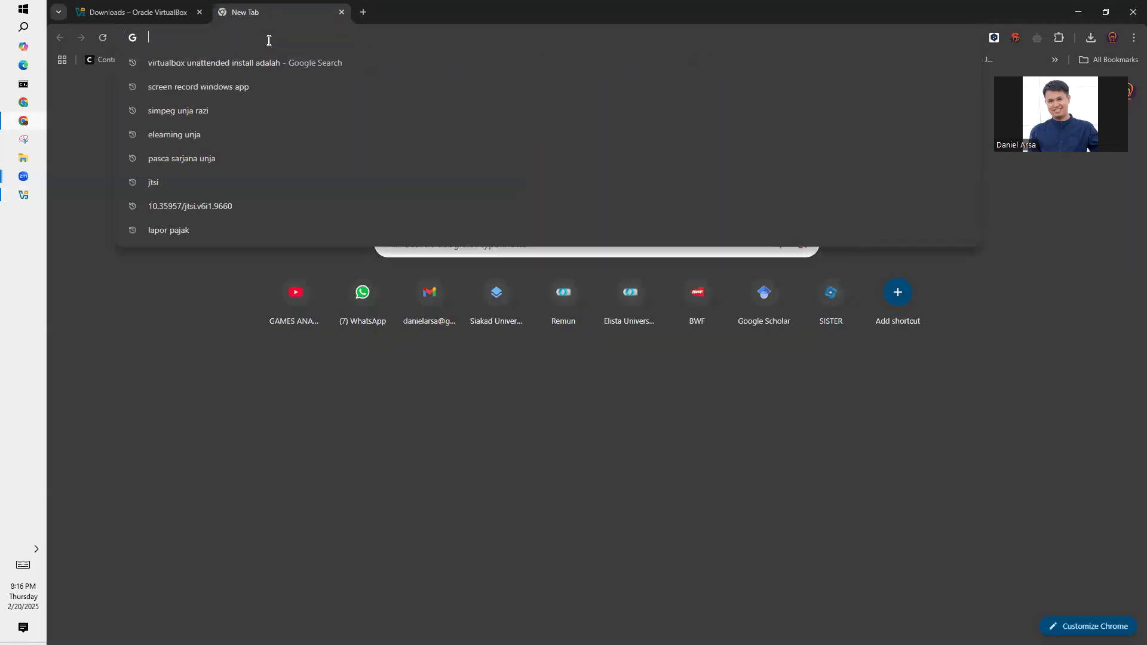
{"action": "type", "text": "ubuntu"}
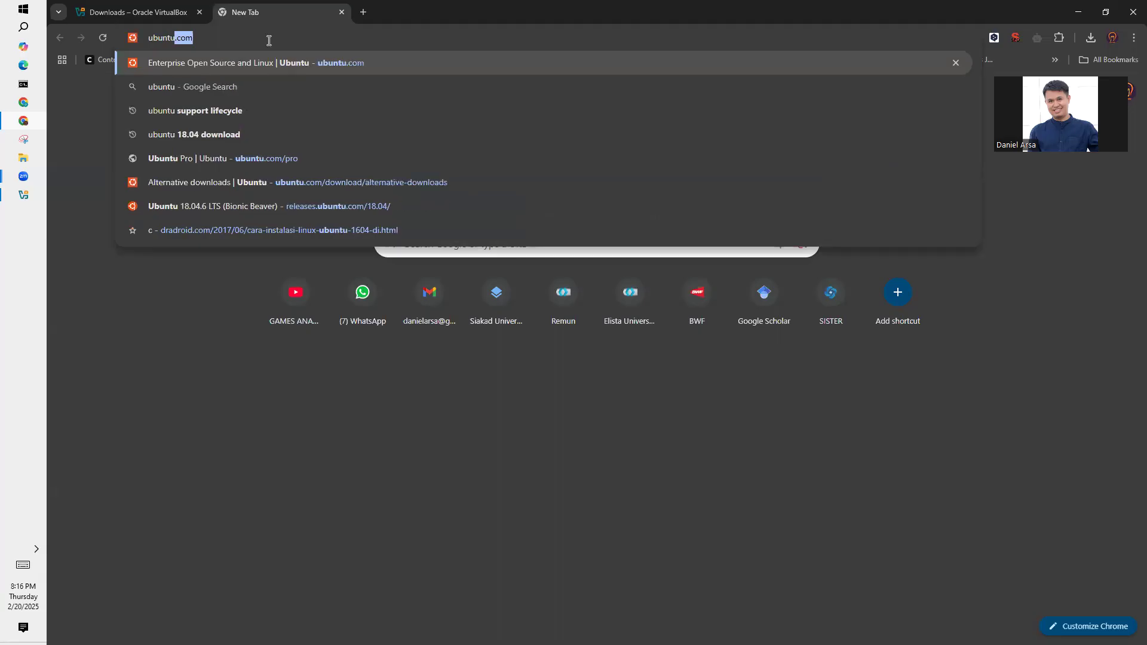
{"action": "type", "text": " 18.04 download"}
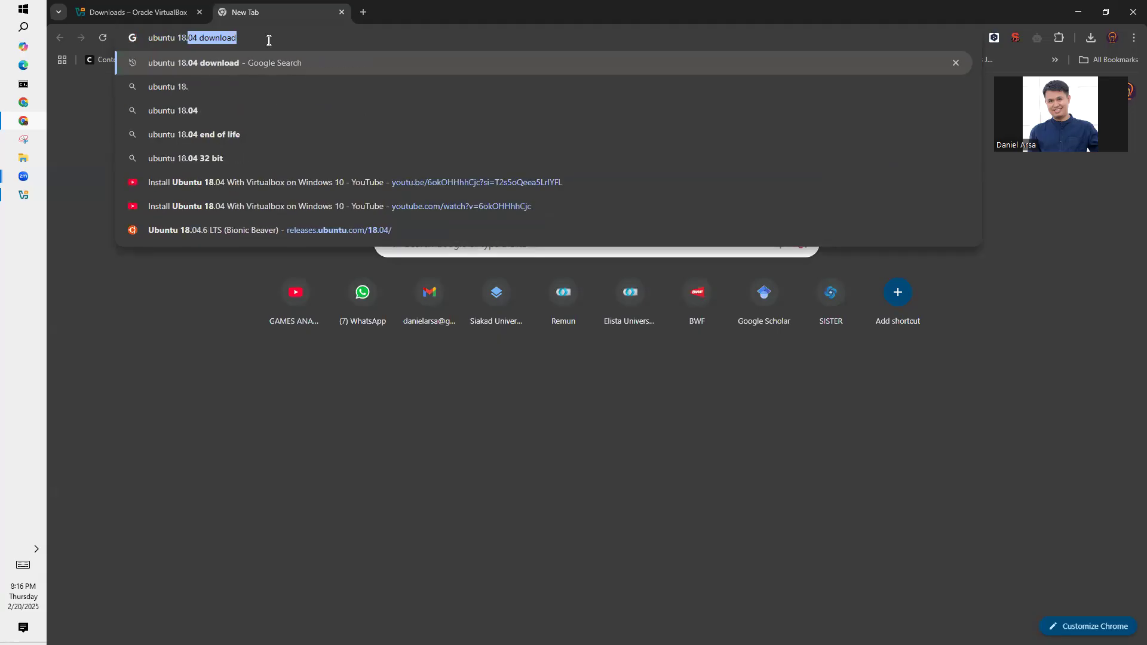
{"action": "key", "text": "Return"}
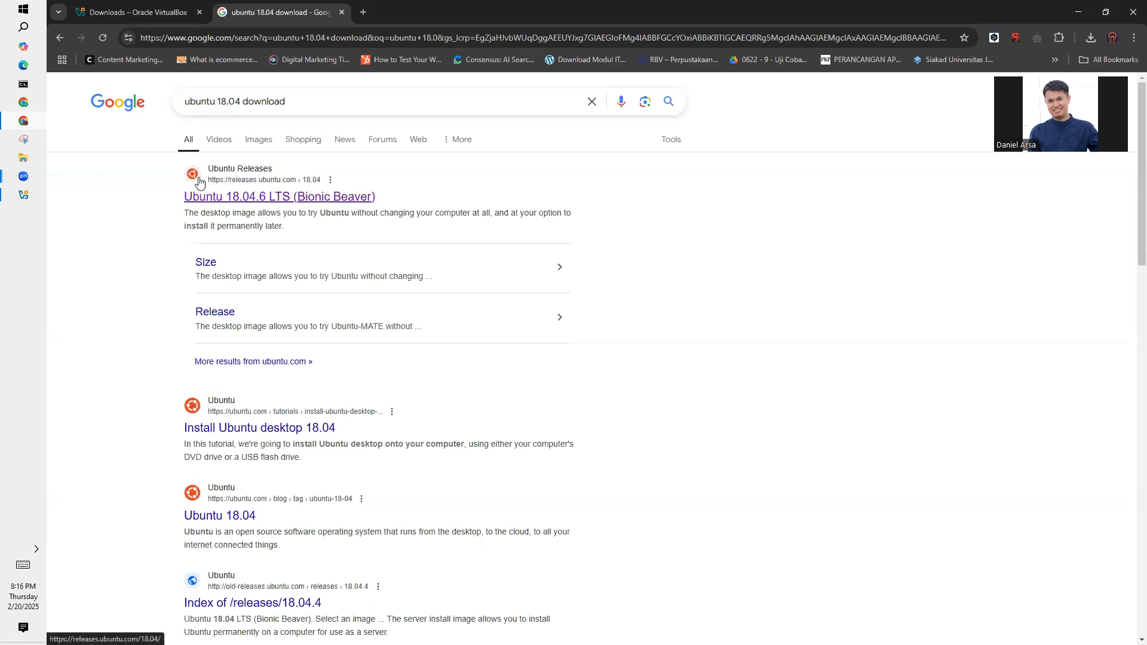
{"action": "left_click", "coordinate": [251, 198]}
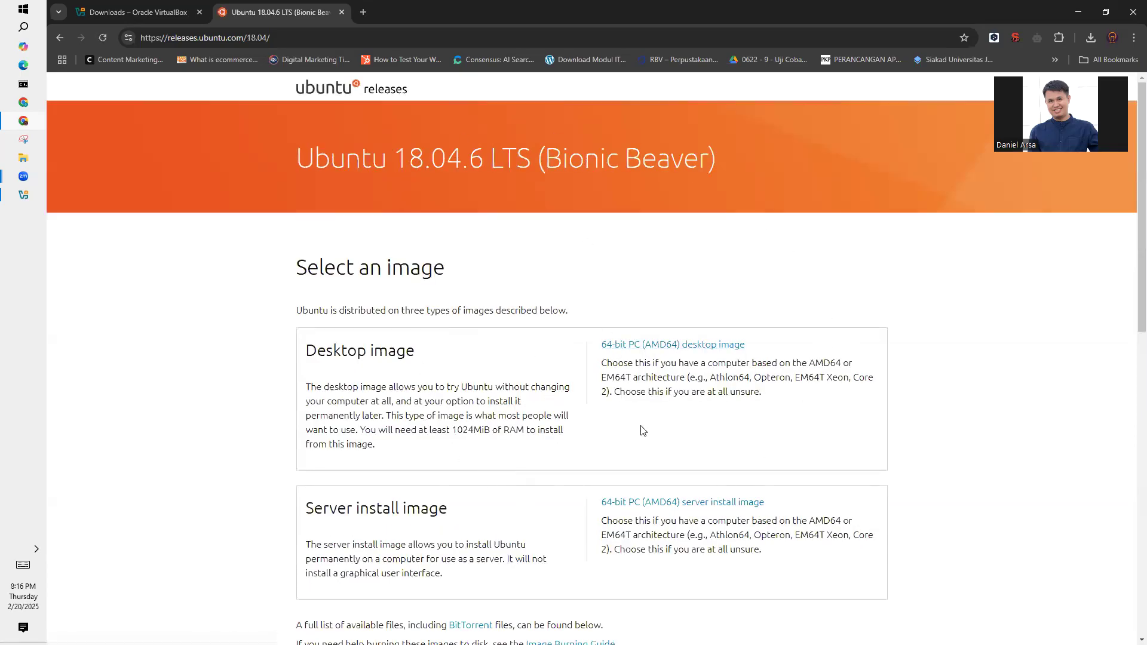
- Review the available Ubuntu images, request the 64-bit PC (AMD64) desktop image and cancel saving it
{"action": "scroll", "coordinate": [659, 389], "scroll_direction": "down", "scroll_amount": 2}
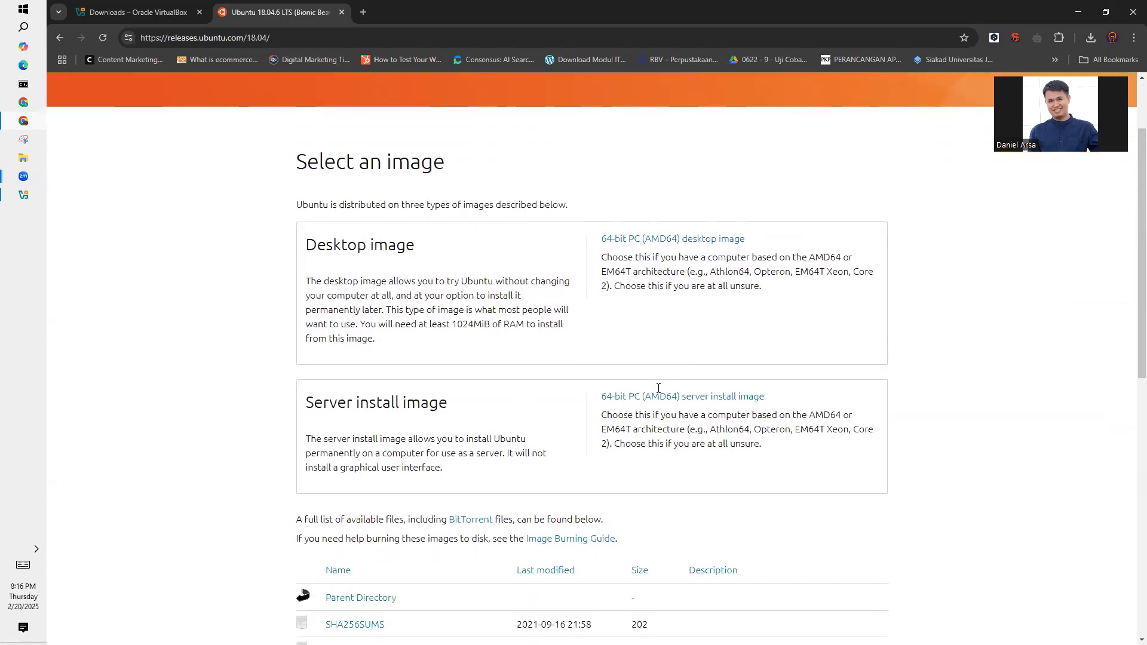
{"action": "scroll", "coordinate": [658, 389], "scroll_direction": "up", "scroll_amount": 2}
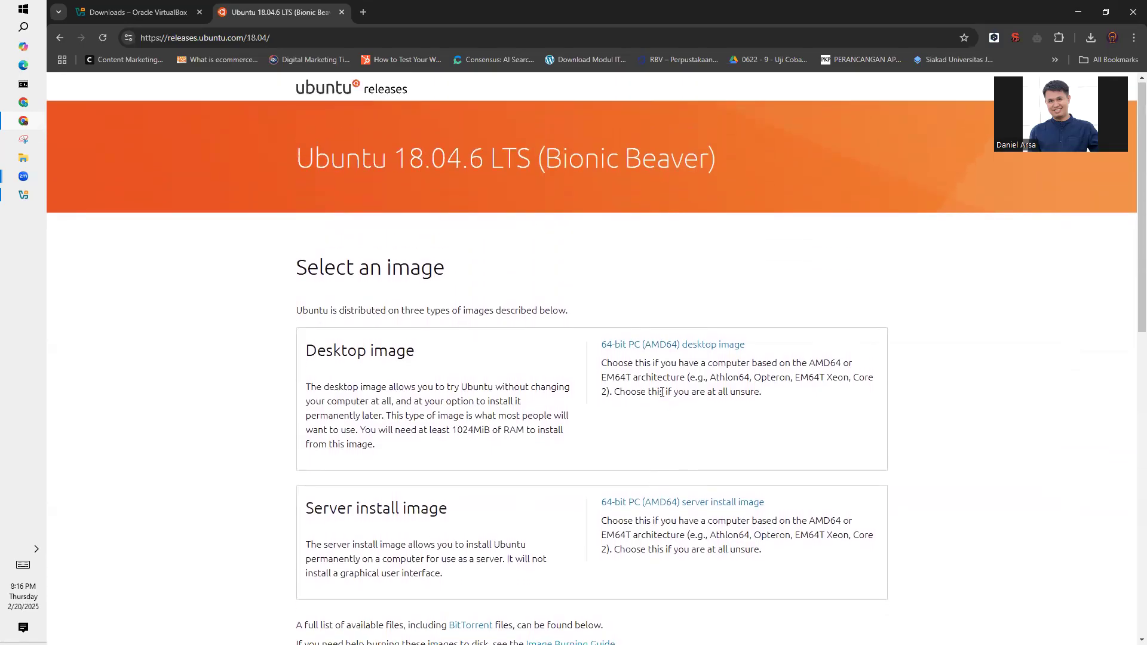
{"action": "left_click", "coordinate": [662, 347]}
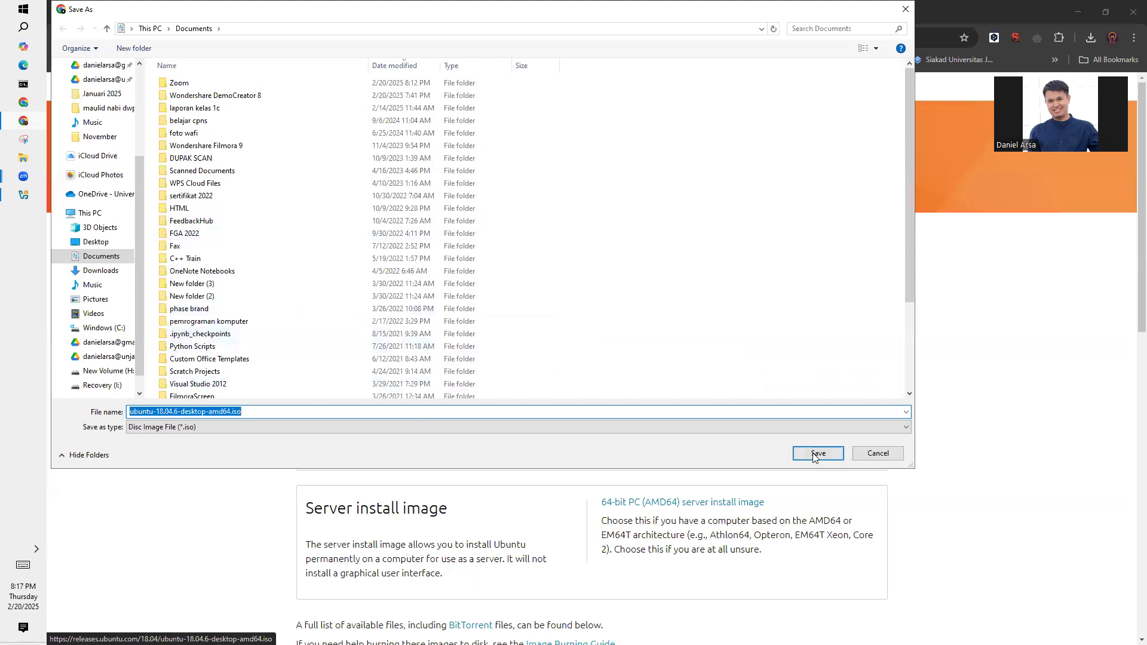
{"action": "left_click", "coordinate": [878, 453]}
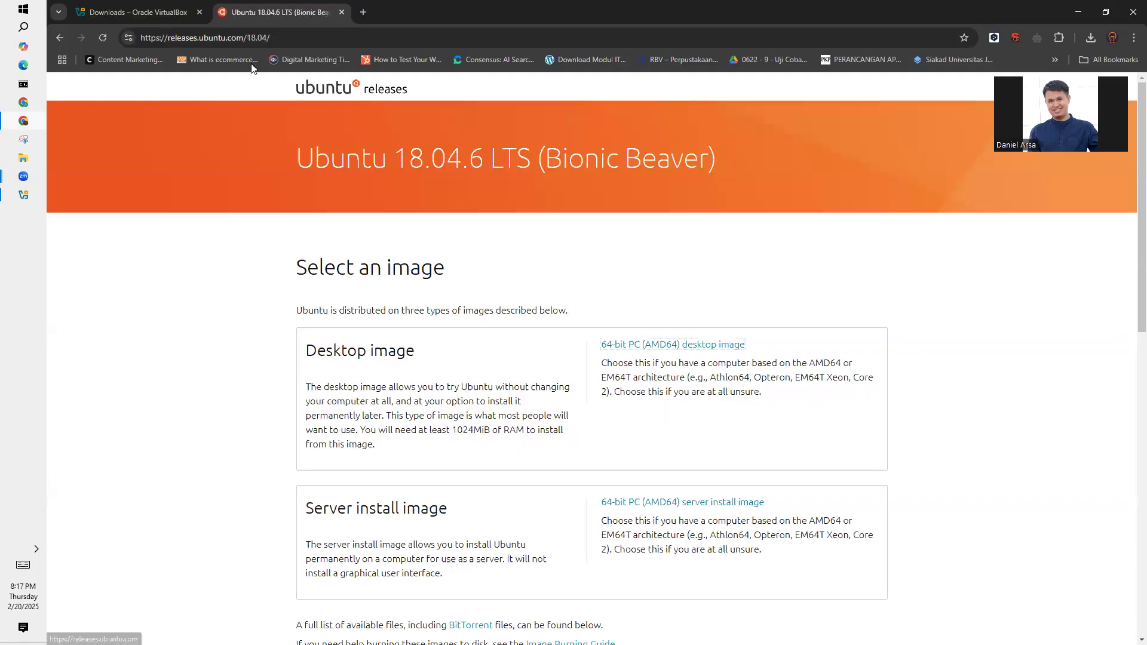
- Leave the Ubuntu 18.04.6 release page and open the main ubuntu.com site
{"action": "left_click", "coordinate": [60, 37]}
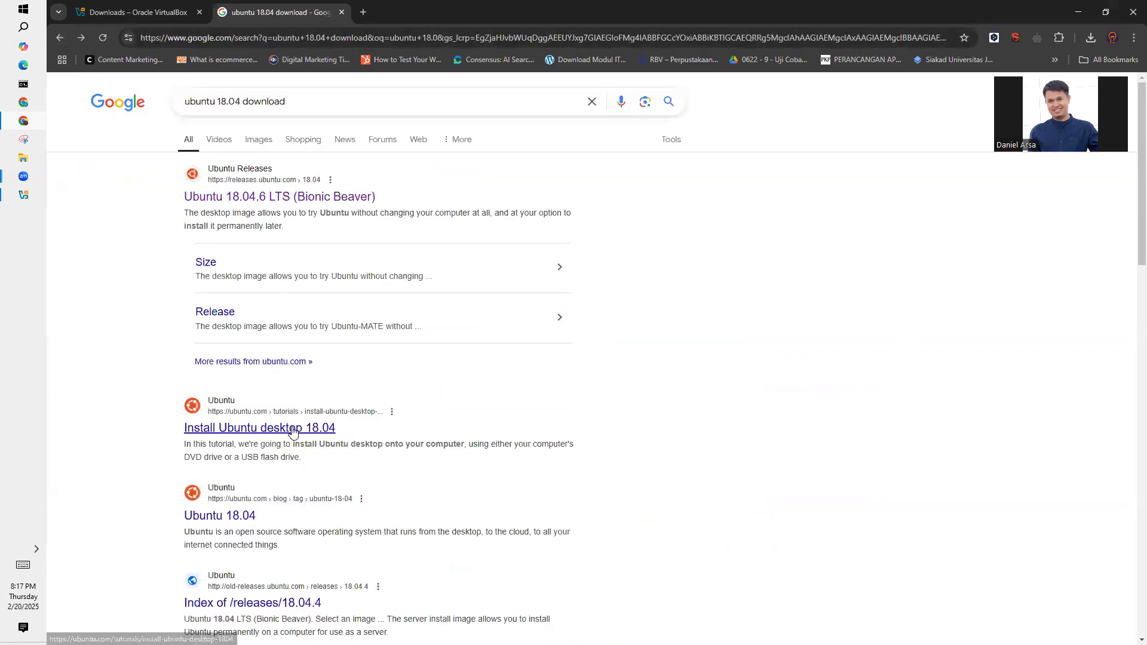
{"action": "left_click", "coordinate": [271, 39]}
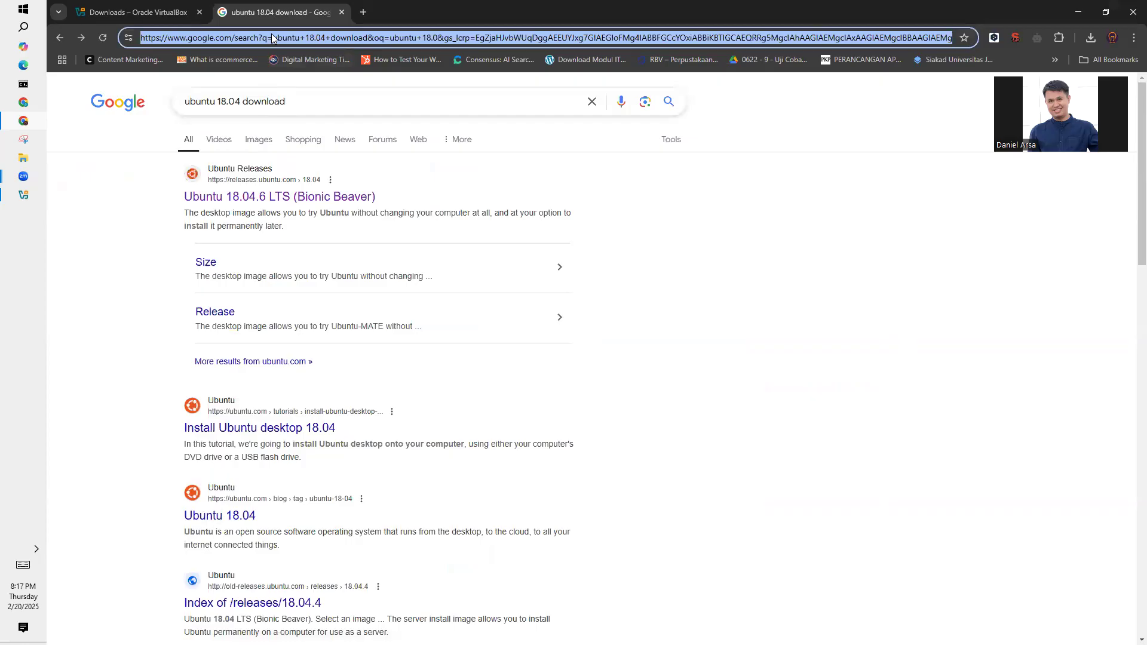
{"action": "type", "text": "u"}
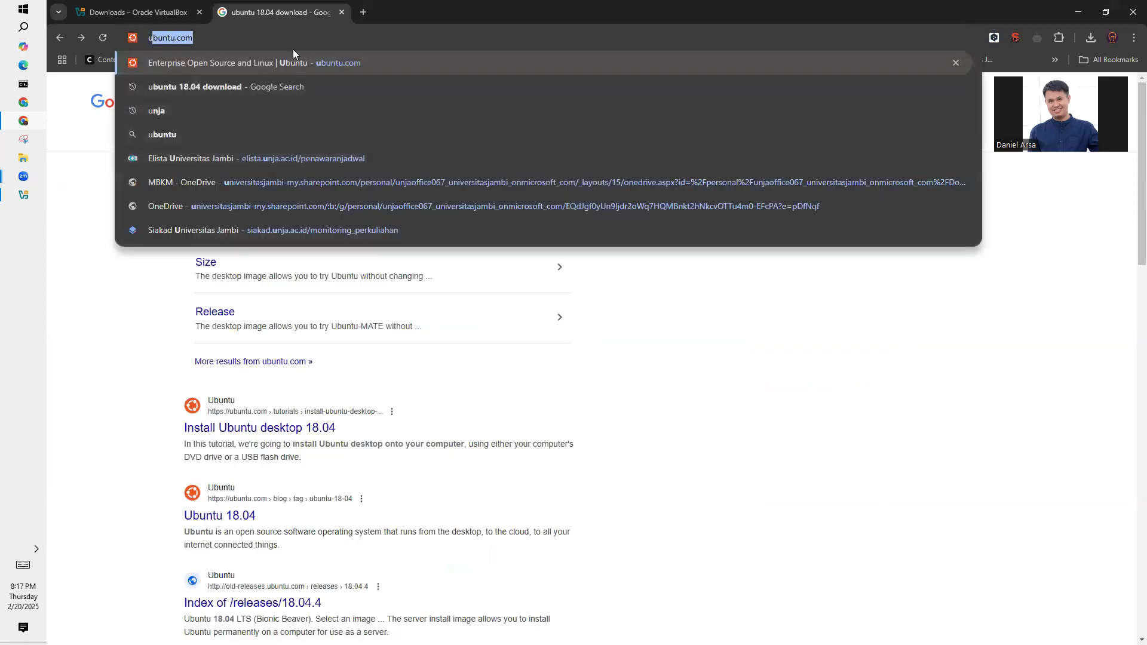
{"action": "left_click", "coordinate": [314, 68]}
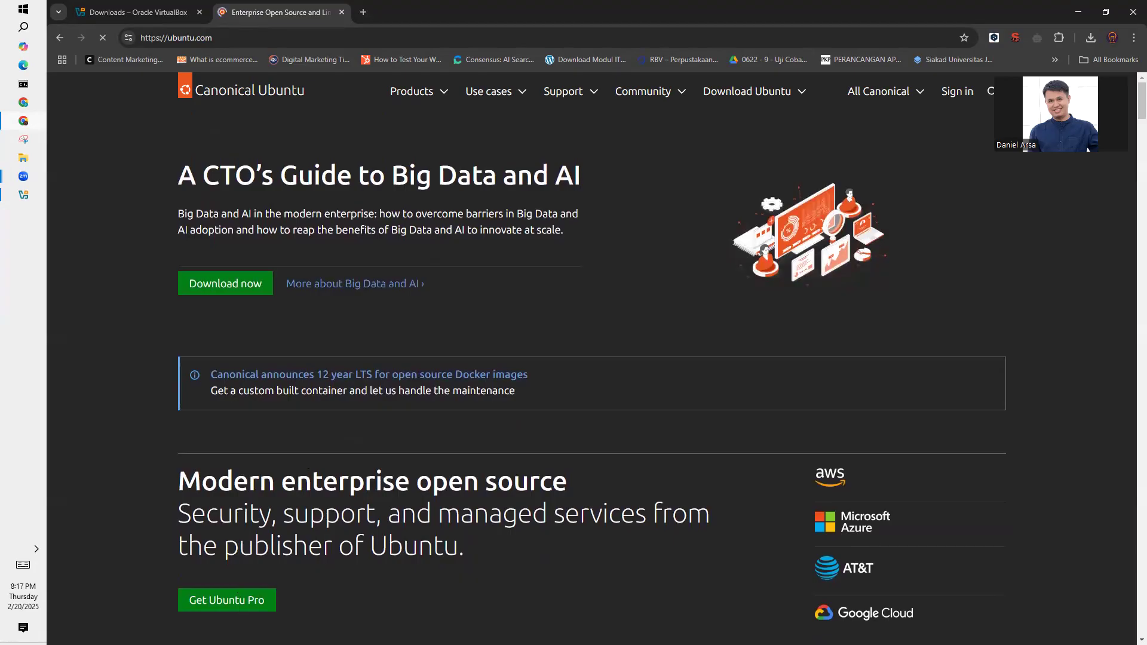
{"action": "left_click", "coordinate": [226, 284]}
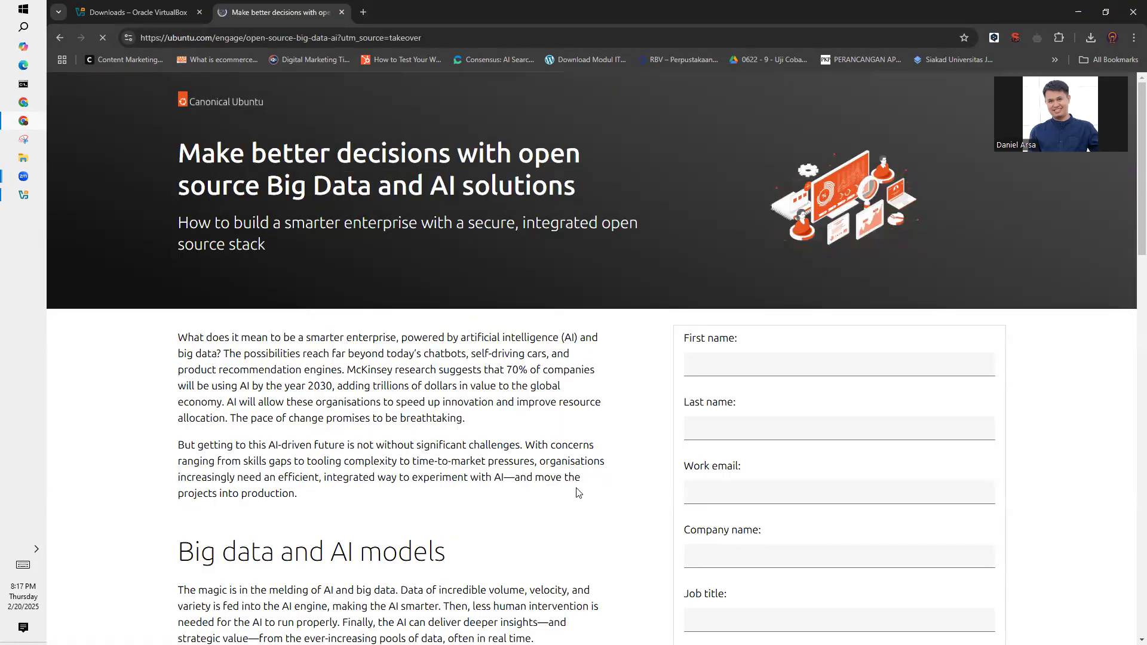
{"action": "scroll", "coordinate": [578, 493], "scroll_direction": "down", "scroll_amount": 5}
{"action": "scroll", "coordinate": [576, 493], "scroll_direction": "down", "scroll_amount": 4}
{"action": "scroll", "coordinate": [576, 493], "scroll_direction": "up", "scroll_amount": 7}
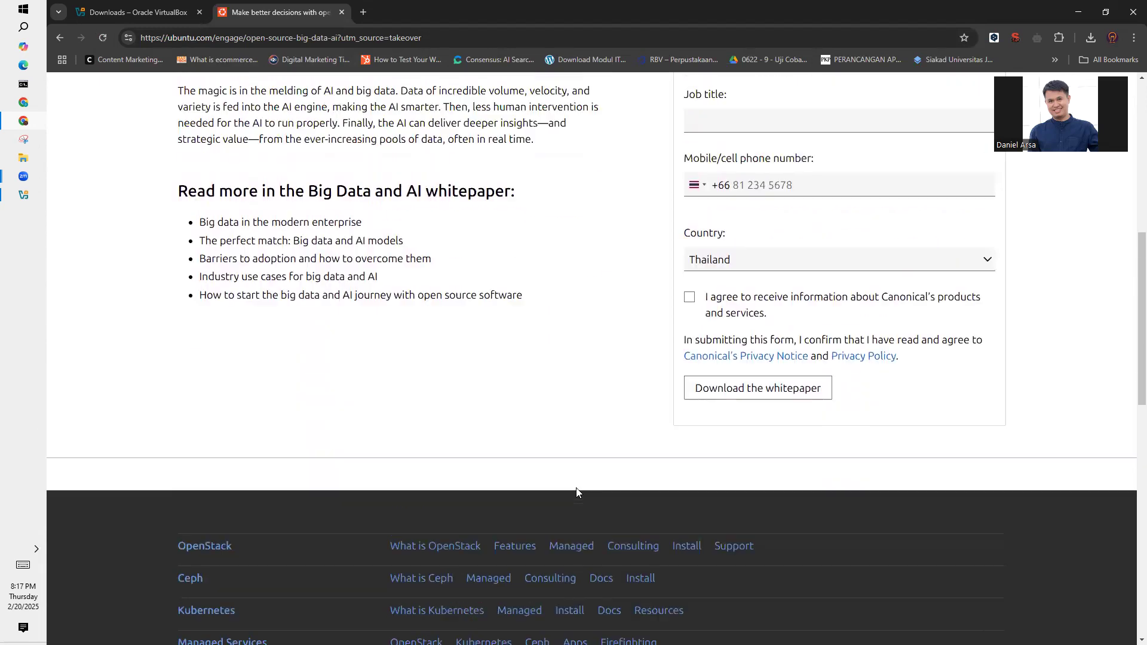
{"action": "scroll", "coordinate": [577, 492], "scroll_direction": "up", "scroll_amount": 2}
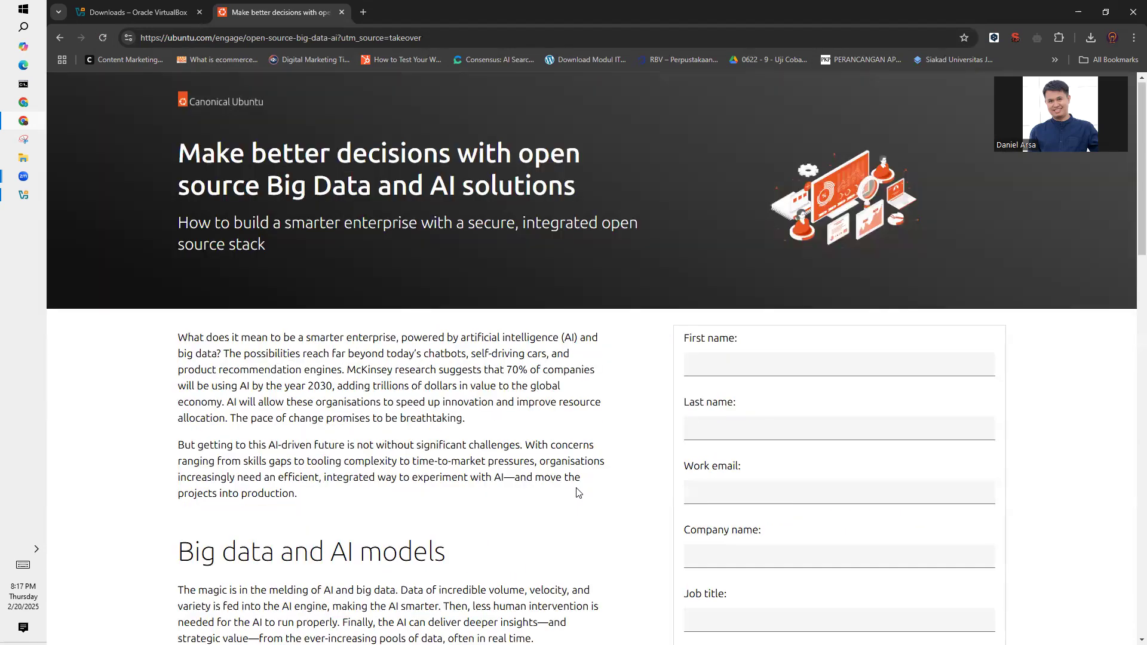
{"action": "left_click", "coordinate": [59, 37]}
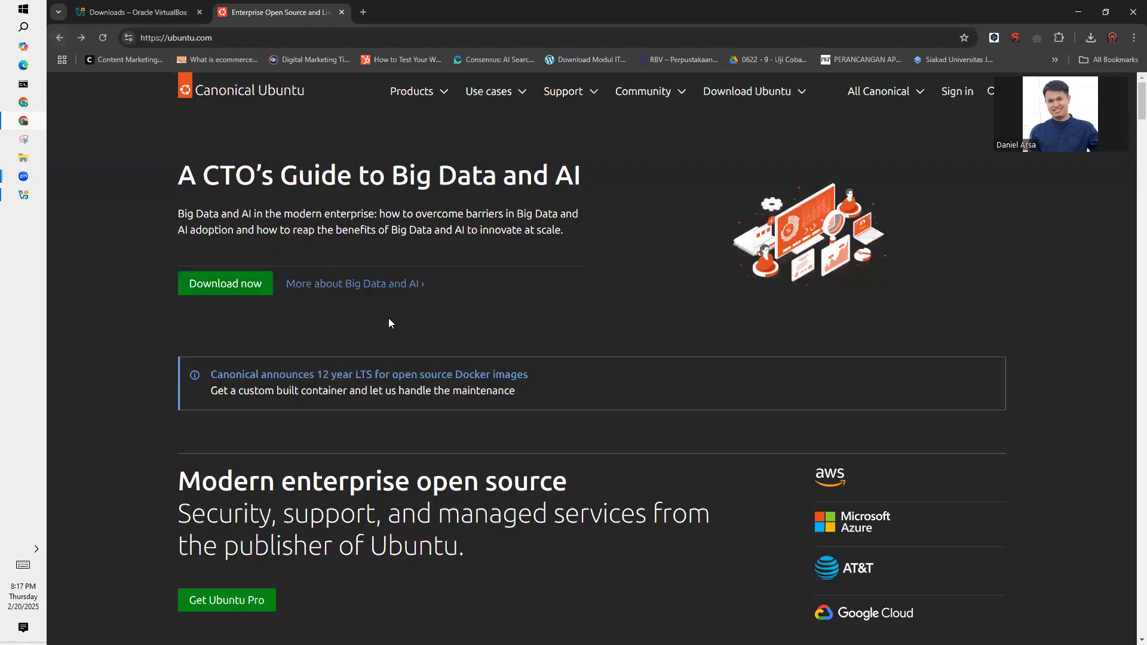
- Open the Ubuntu Desktop product page and go to its download page to view the current LTS release
{"action": "scroll", "coordinate": [389, 323], "scroll_direction": "down", "scroll_amount": 5}
{"action": "scroll", "coordinate": [392, 323], "scroll_direction": "up", "scroll_amount": 5}
{"action": "left_click", "coordinate": [440, 93]}
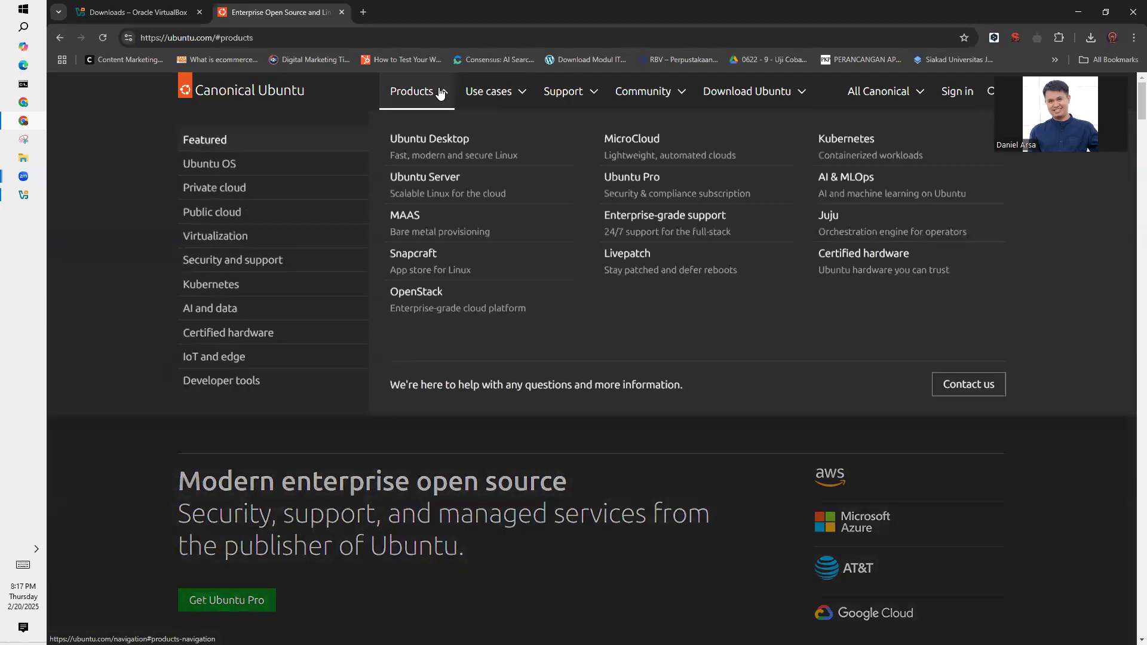
{"action": "left_click", "coordinate": [439, 142]}
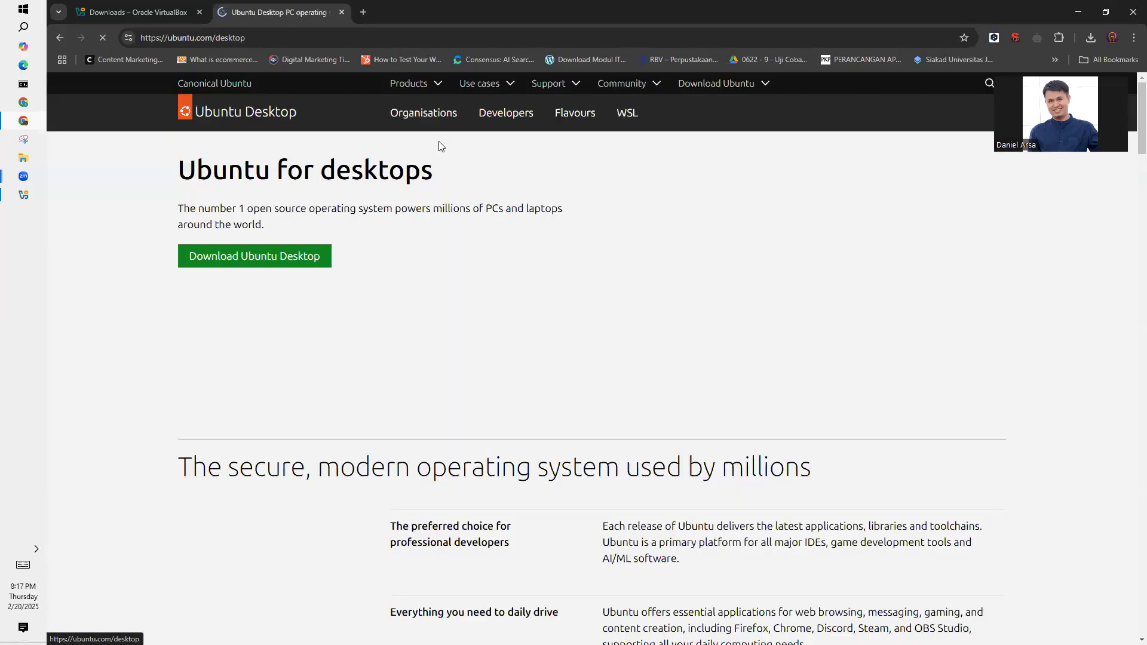
{"action": "left_click", "coordinate": [297, 257]}
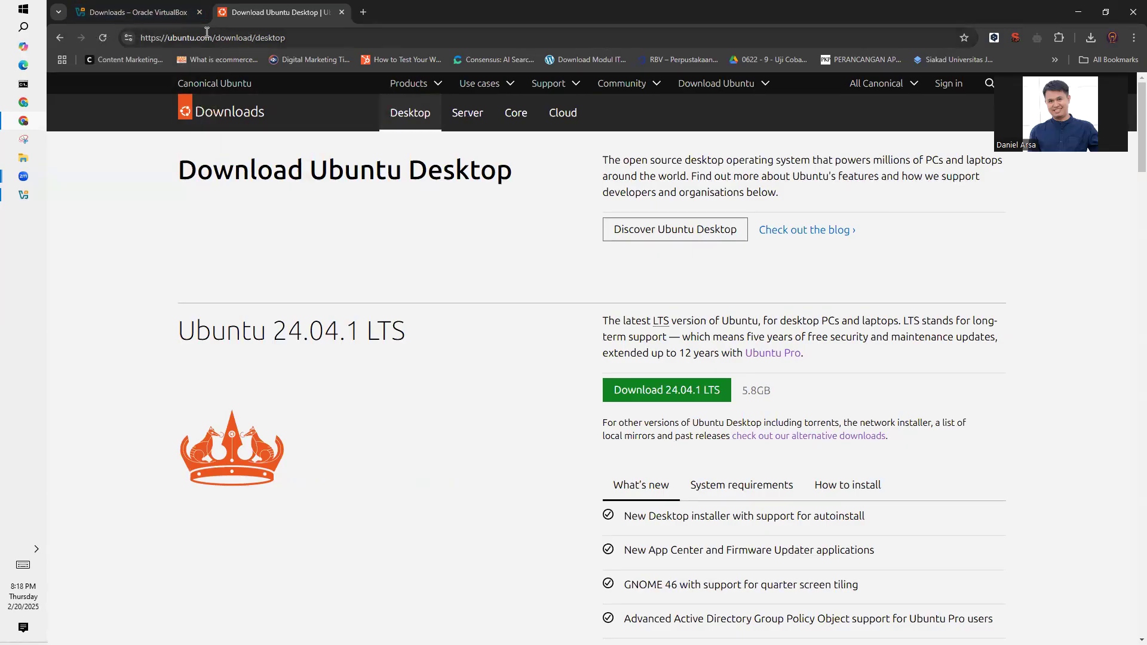
- Return to the "ubuntu 18.04 download" search results and reopen the Ubuntu 18.04.6 LTS (Bionic Beaver) releases page
{"action": "left_click", "coordinate": [1091, 38]}
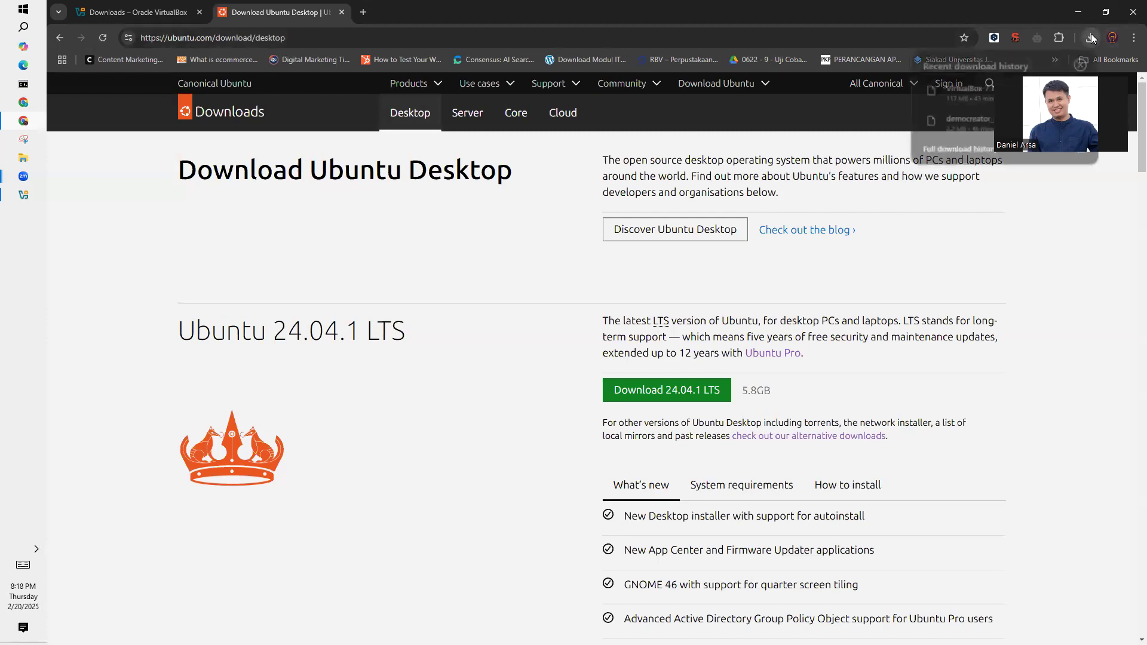
{"action": "left_click", "coordinate": [1075, 264]}
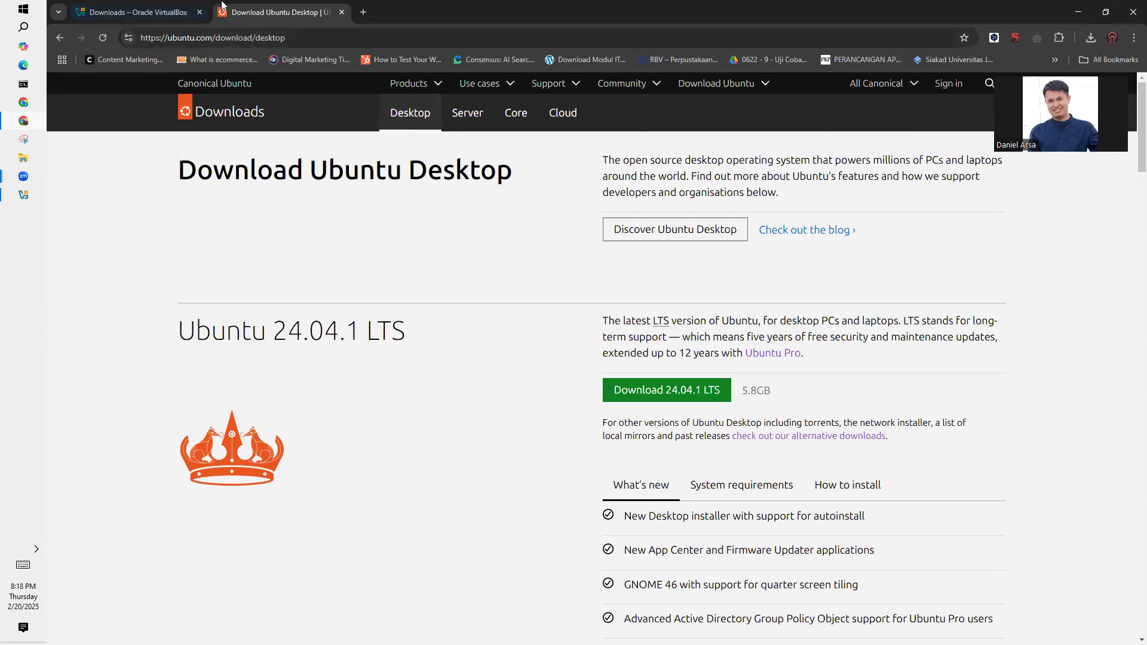
{"action": "left_click", "coordinate": [60, 39]}
{"action": "left_click", "coordinate": [60, 39]}
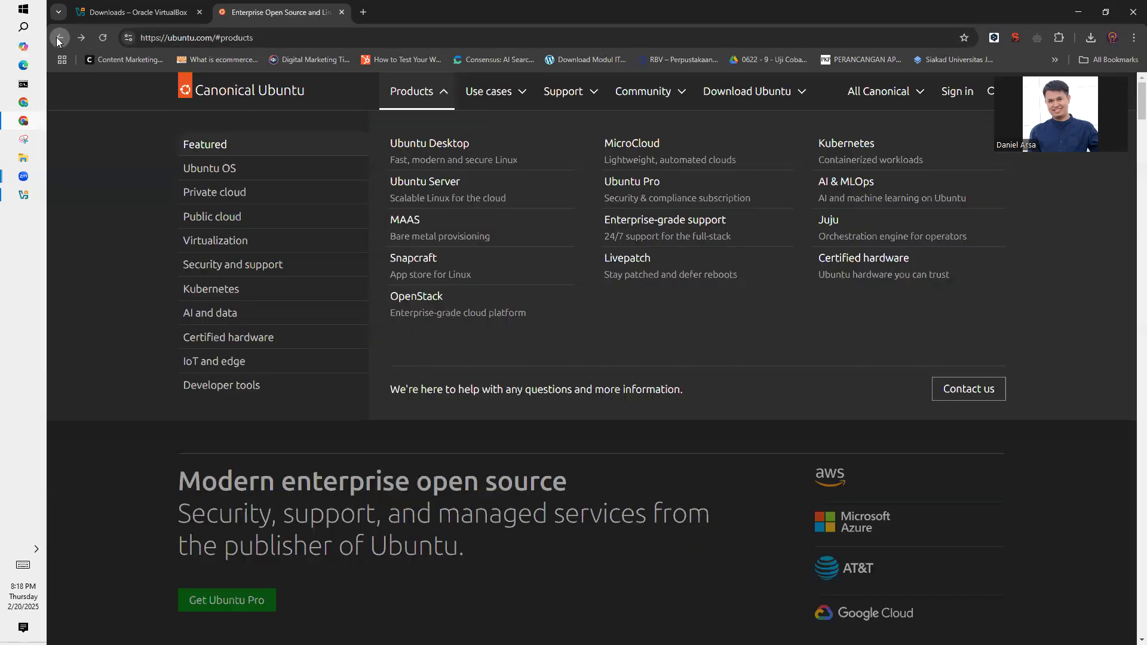
{"action": "left_click", "coordinate": [59, 39]}
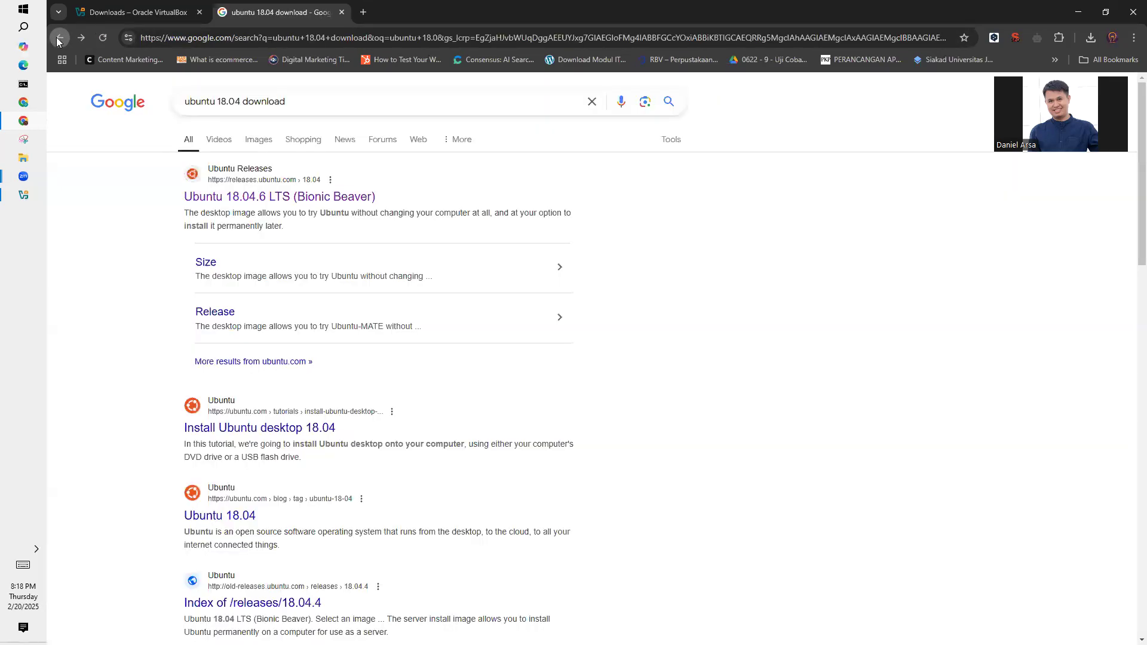
{"action": "left_click", "coordinate": [281, 199]}
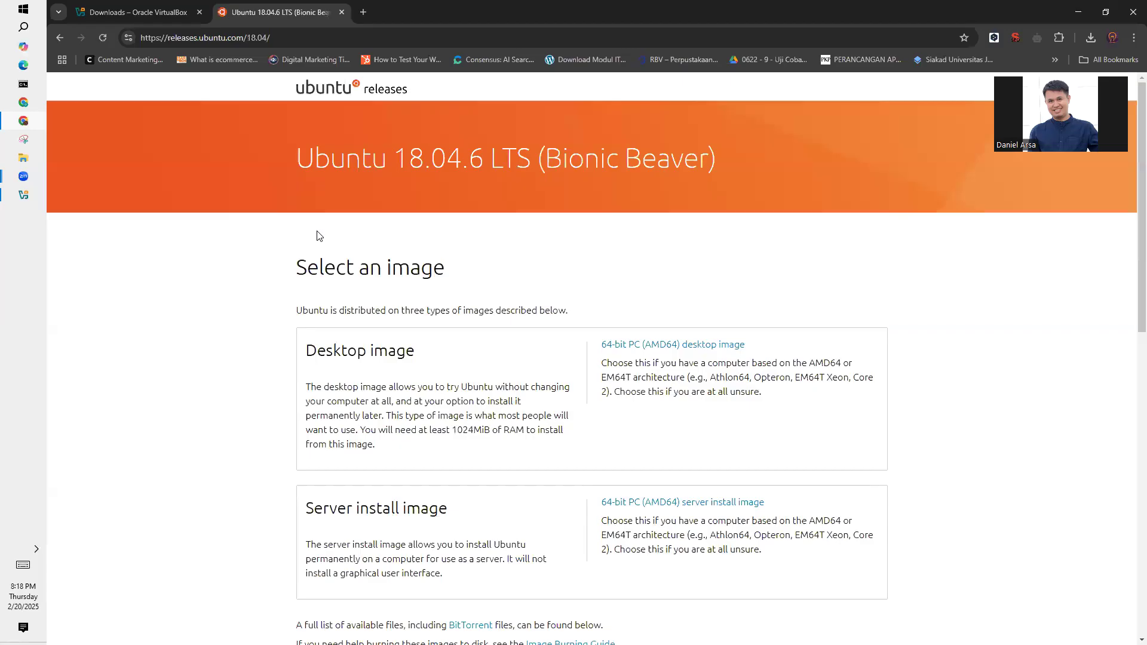
- Request the 64-bit PC (AMD64) desktop image, check the Downloads folder for the existing ISO and cancel the save
{"action": "left_click", "coordinate": [676, 345]}
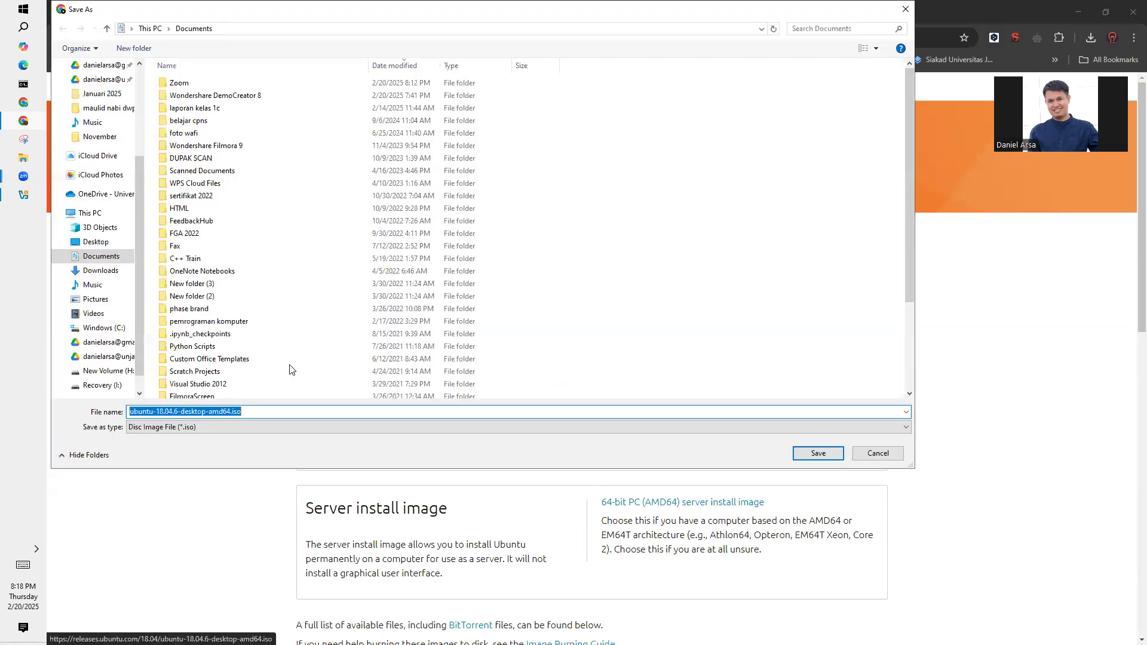
{"action": "left_click_drag", "start_coordinate": [244, 411], "coordinate": [144, 411]}
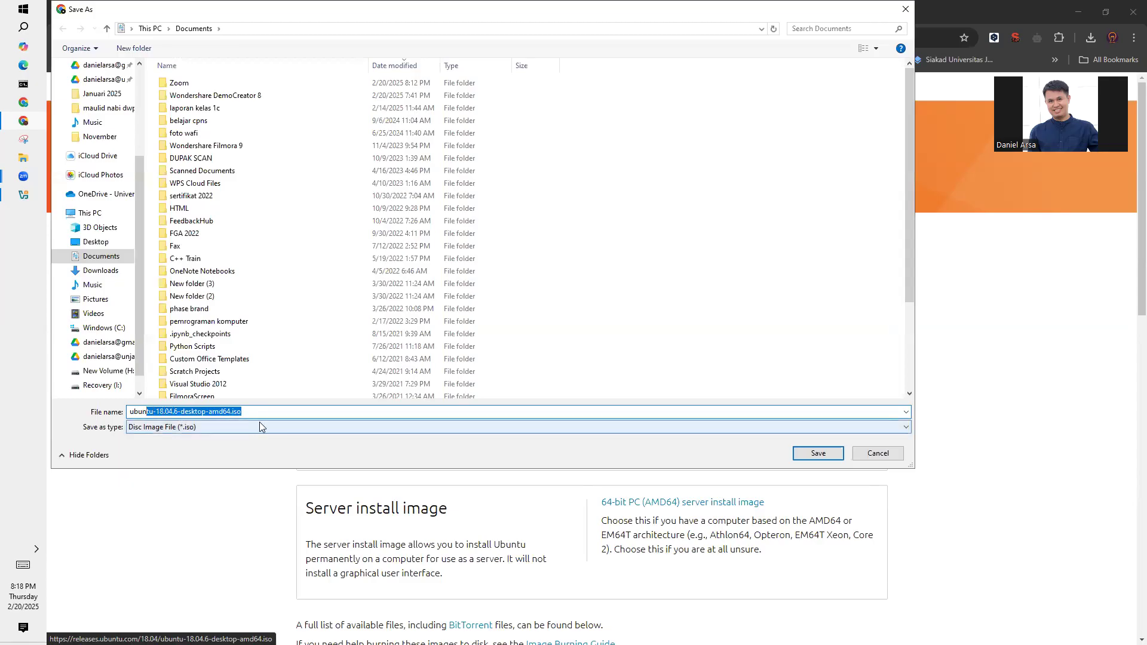
{"action": "left_click", "coordinate": [239, 411]}
{"action": "left_click_drag", "start_coordinate": [239, 411], "coordinate": [226, 411]}
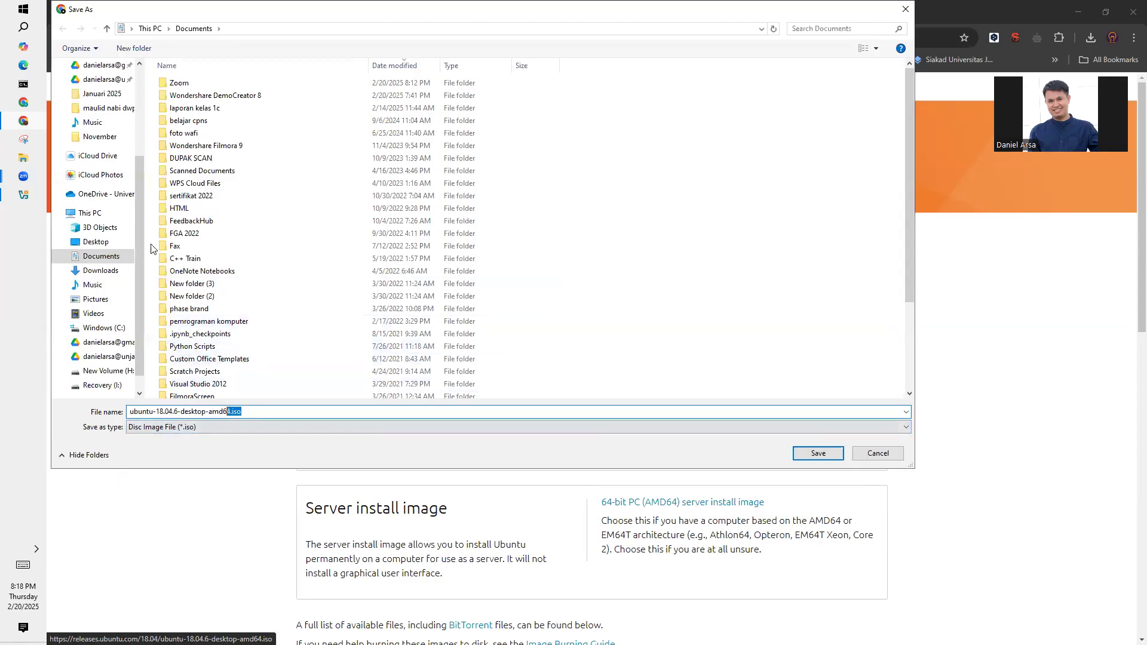
{"action": "scroll", "coordinate": [118, 211], "scroll_direction": "up", "scroll_amount": 2}
{"action": "scroll", "coordinate": [119, 211], "scroll_direction": "up", "scroll_amount": 2}
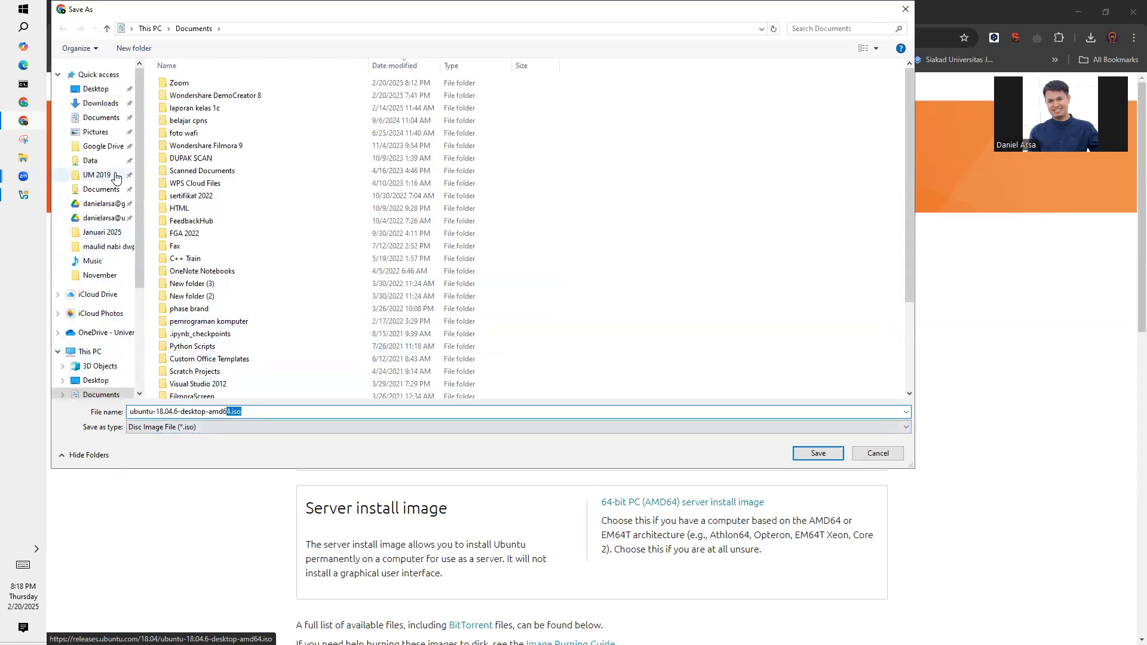
{"action": "left_click", "coordinate": [99, 103]}
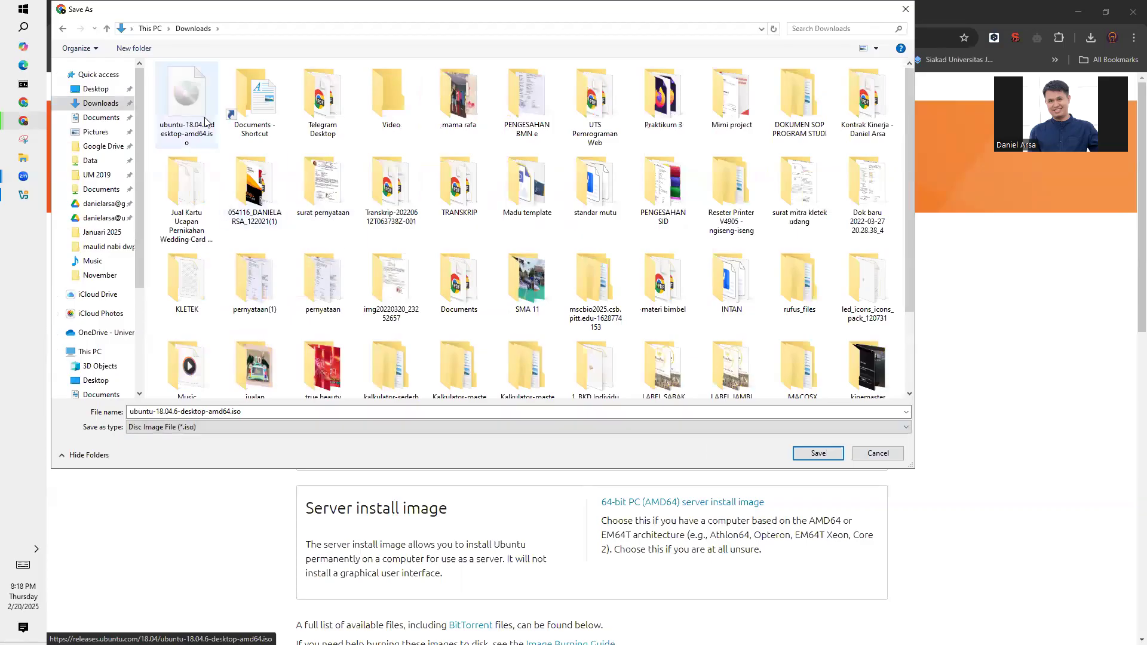
{"action": "left_click", "coordinate": [893, 453]}
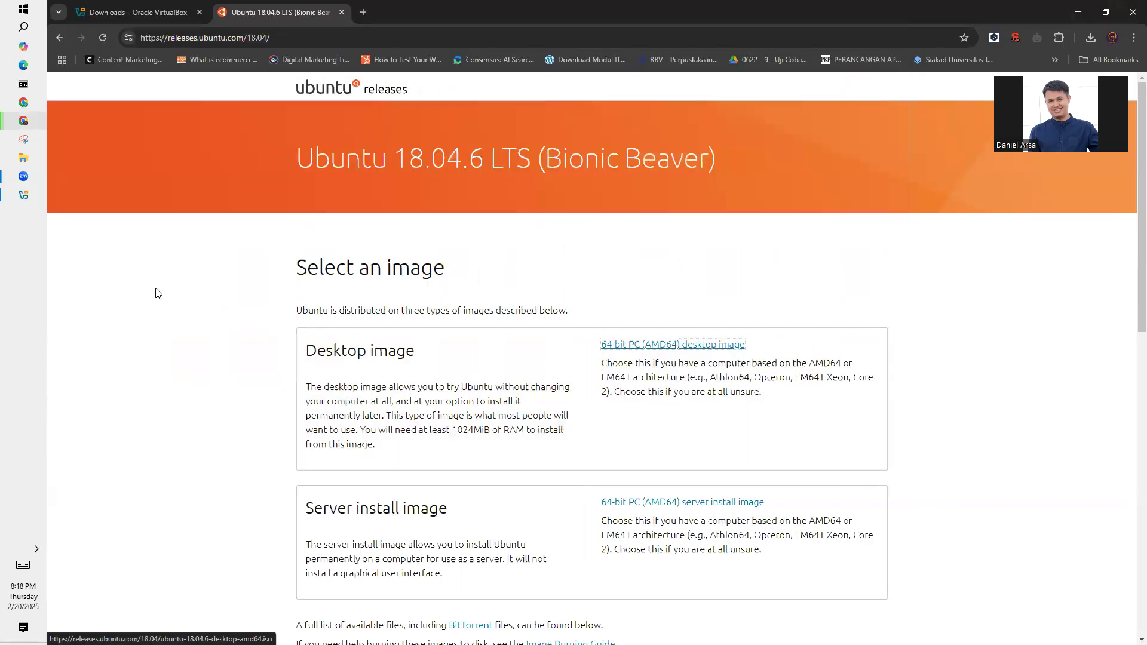
- View the browser's recent download history and close it again
{"action": "left_click", "coordinate": [1091, 40]}
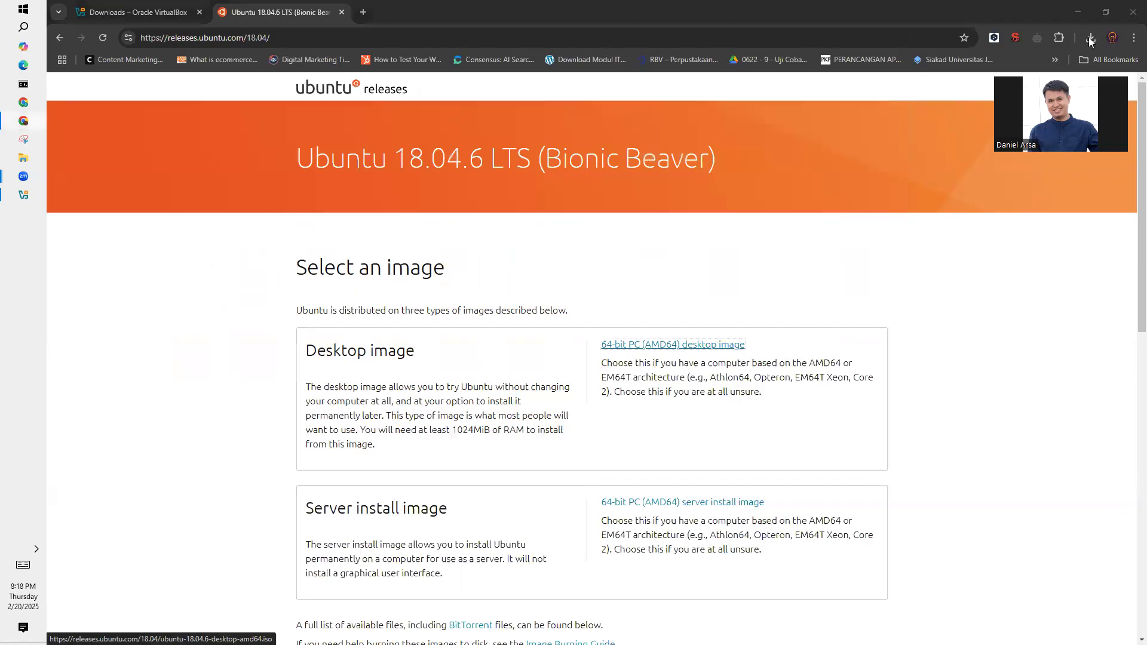
{"action": "left_click", "coordinate": [1090, 40]}
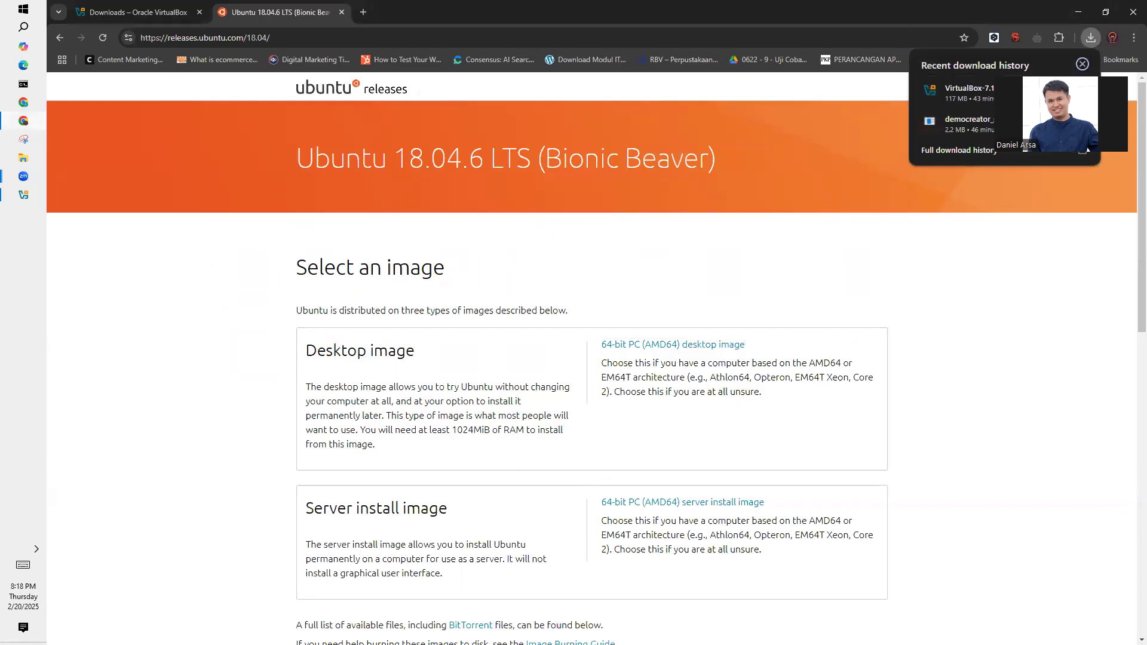
{"action": "left_click", "coordinate": [952, 297]}
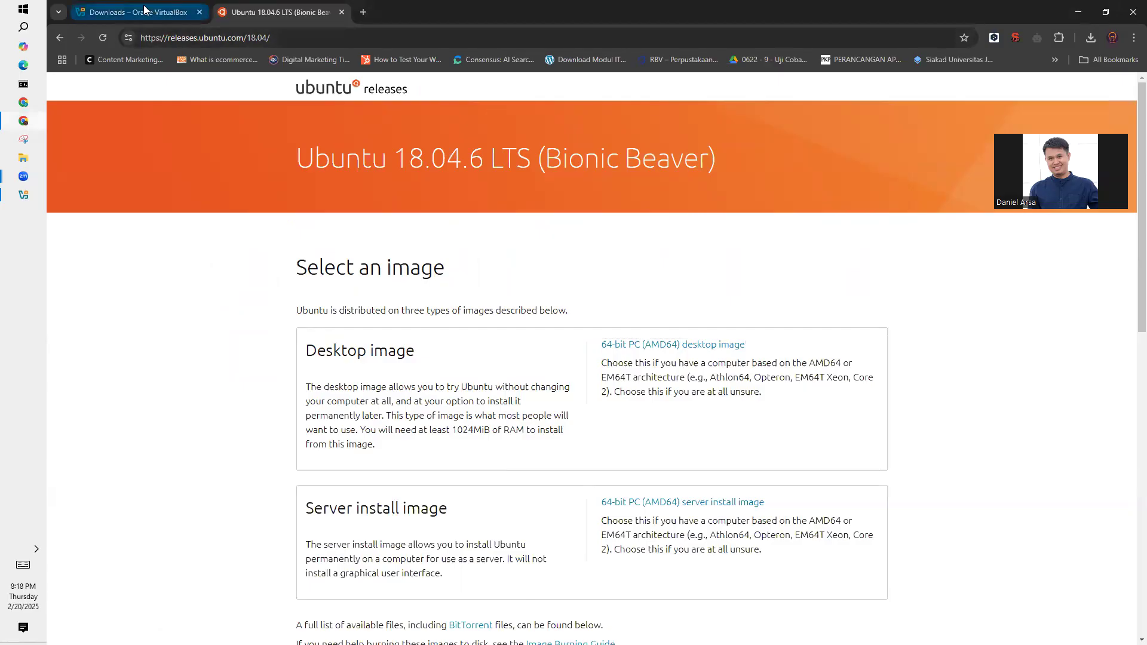
- Switch to Oracle VirtualBox Manager and move its window to the middle of the screen
{"action": "mouse_move", "coordinate": [22, 204]}
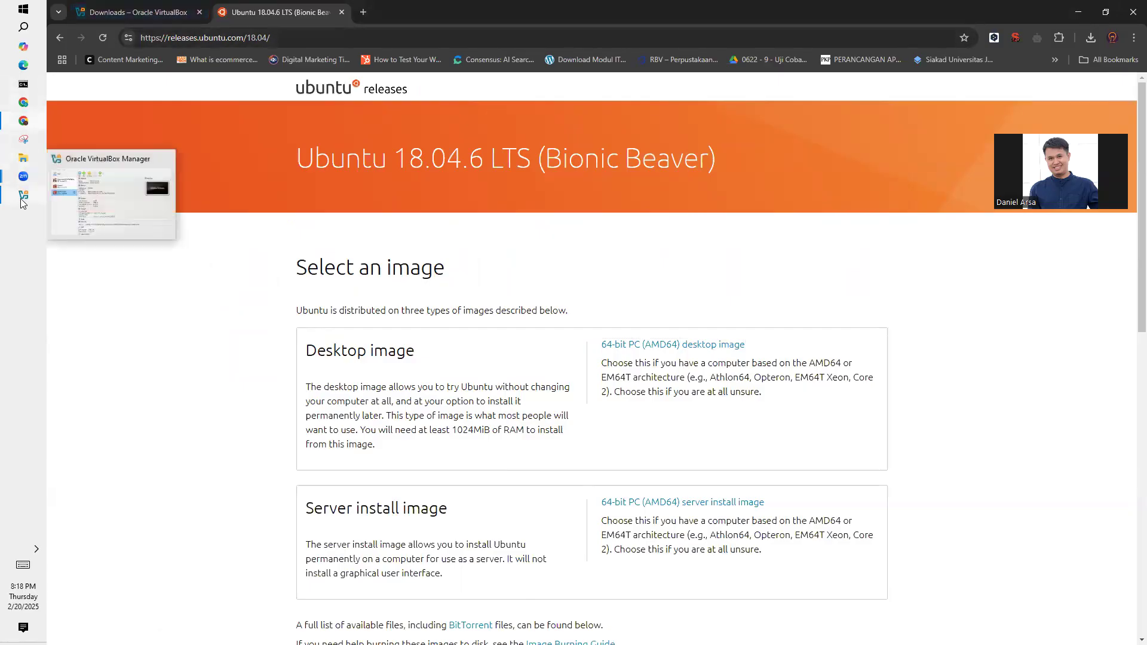
{"action": "left_click", "coordinate": [74, 200]}
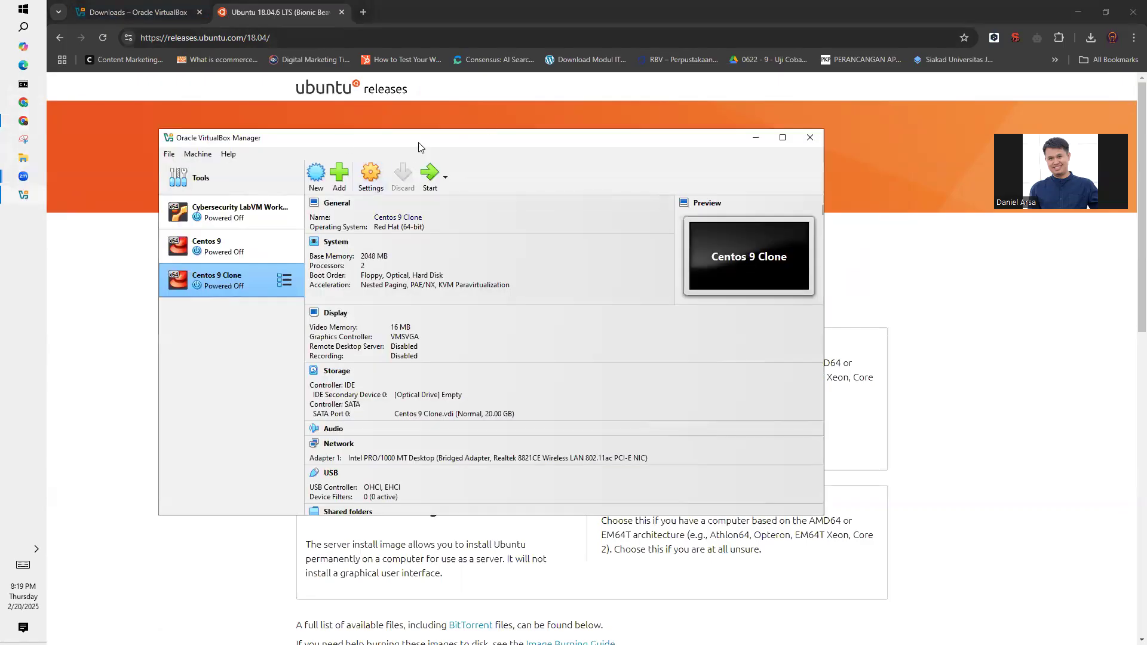
{"action": "left_click_drag", "start_coordinate": [429, 145], "coordinate": [434, 143]}
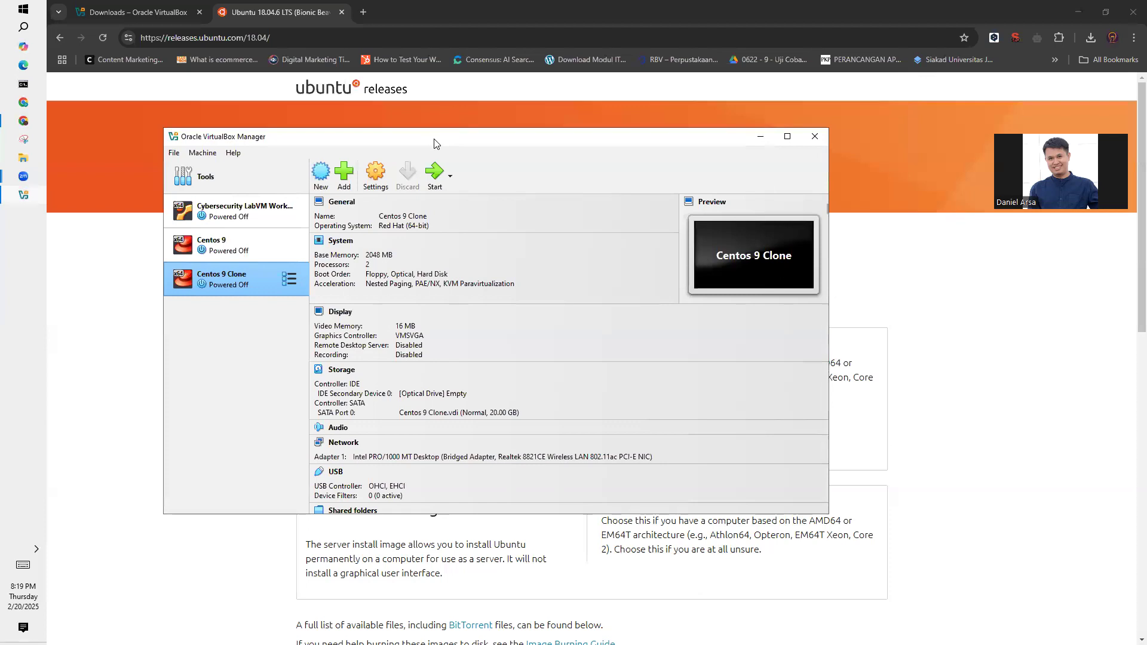
{"action": "left_click_drag", "start_coordinate": [434, 144], "coordinate": [520, 149]}
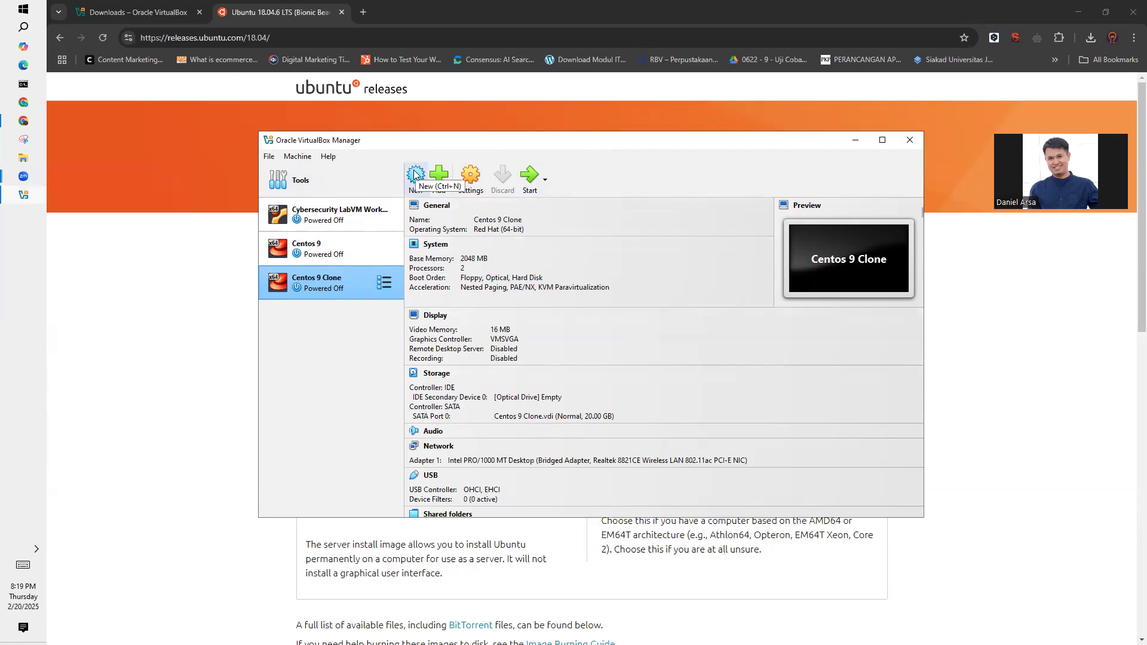
{"action": "left_click", "coordinate": [270, 156]}
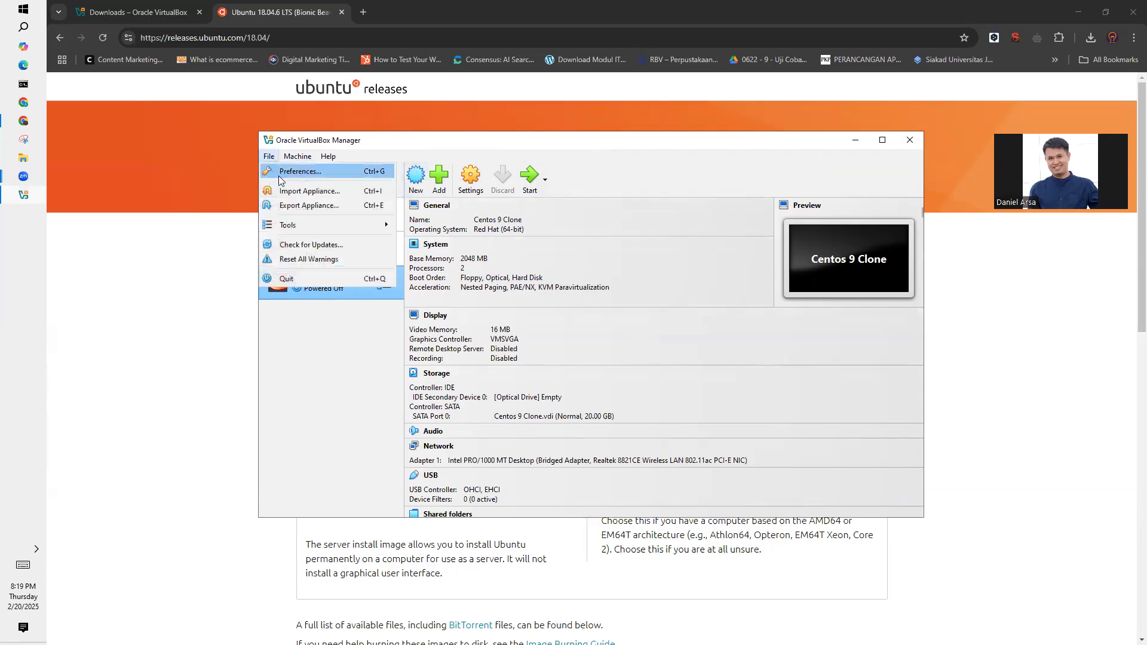
{"action": "mouse_move", "coordinate": [296, 156]}
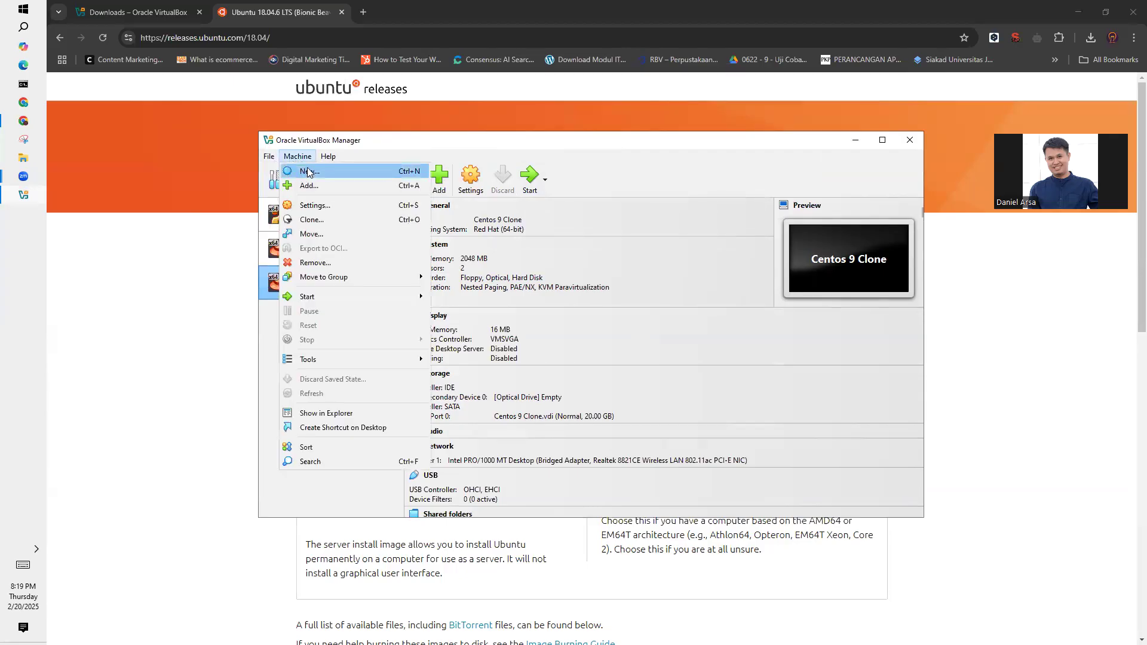
{"action": "left_click", "coordinate": [426, 144]}
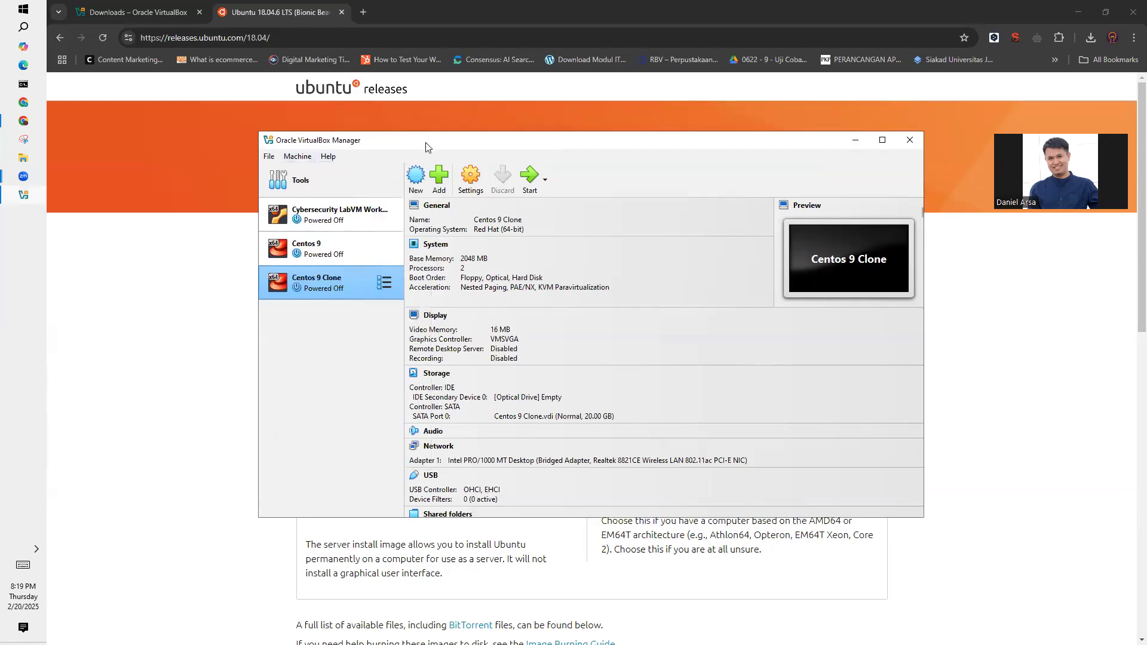
- Start creating a new virtual machine and name it with the owner's first name and student number, joined by a hyphen
{"action": "left_click", "coordinate": [426, 191]}
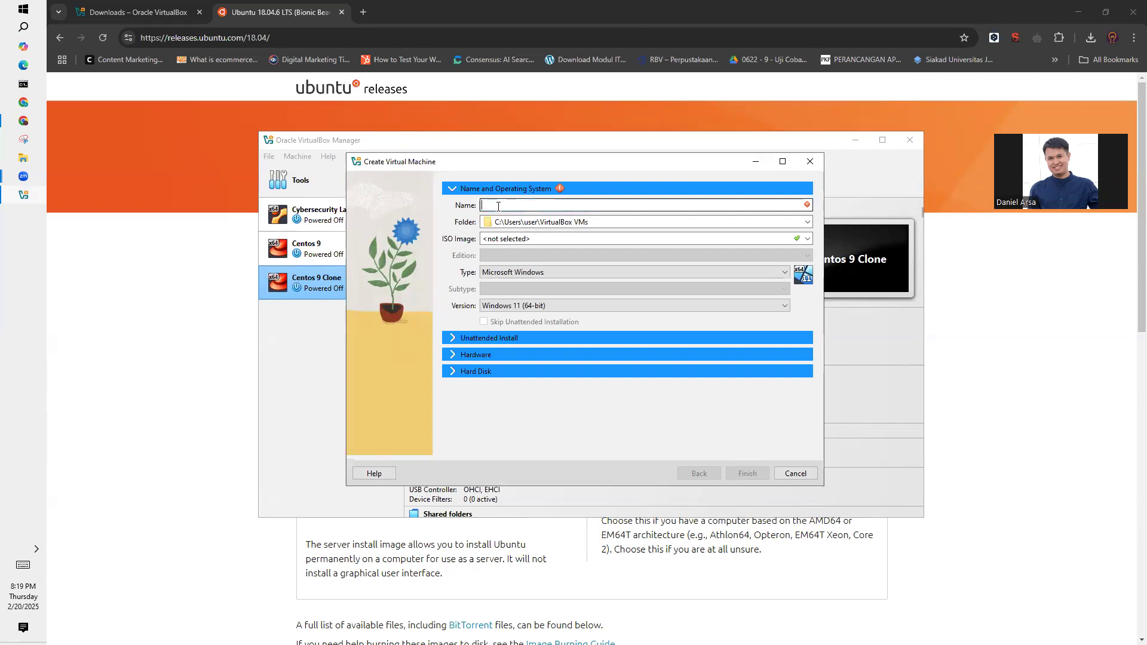
{"action": "left_click_drag", "start_coordinate": [499, 163], "coordinate": [565, 165]}
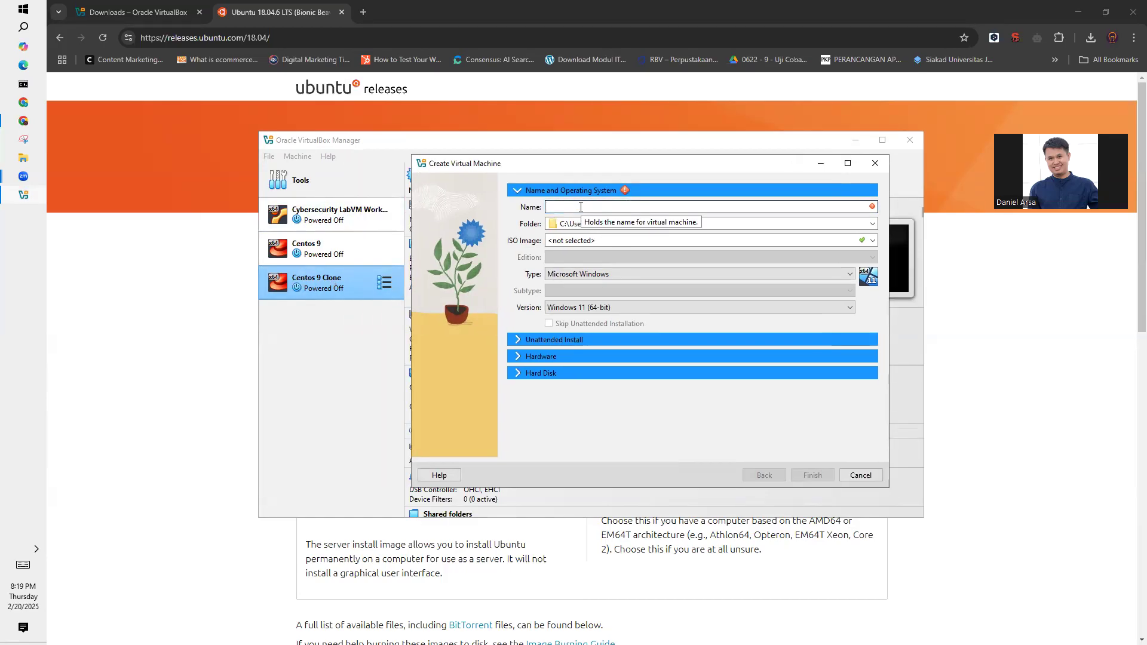
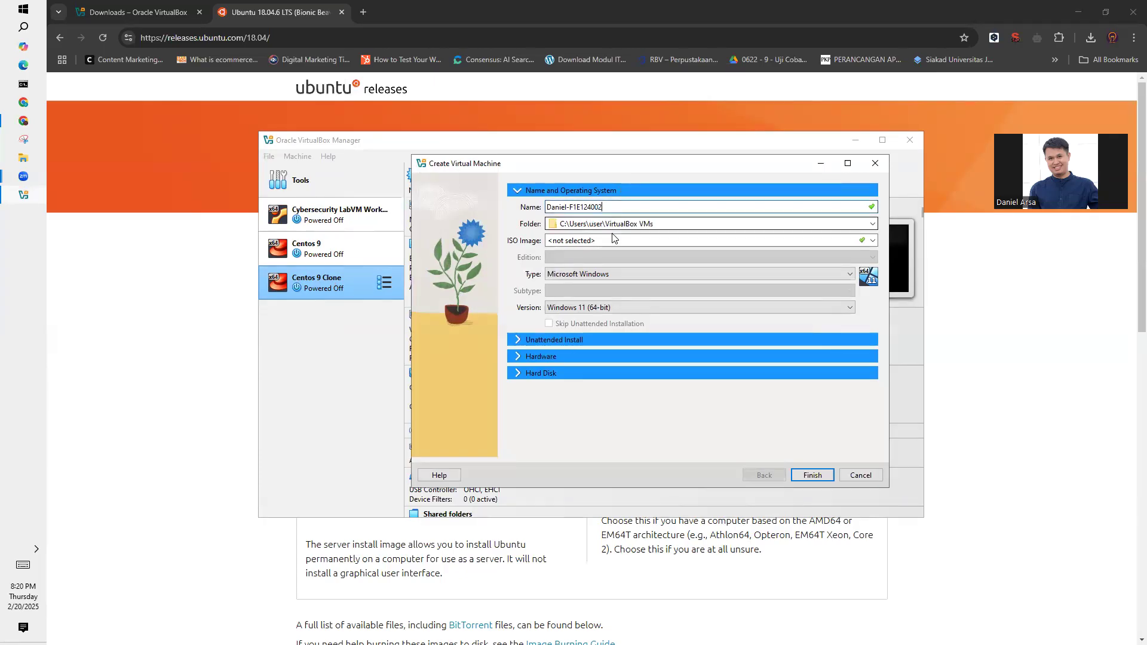
- Set the virtual machine's ISO image to ubuntu-18.04.6-desktop-amd64.iso from the Downloads folder
{"action": "left_click", "coordinate": [872, 240]}
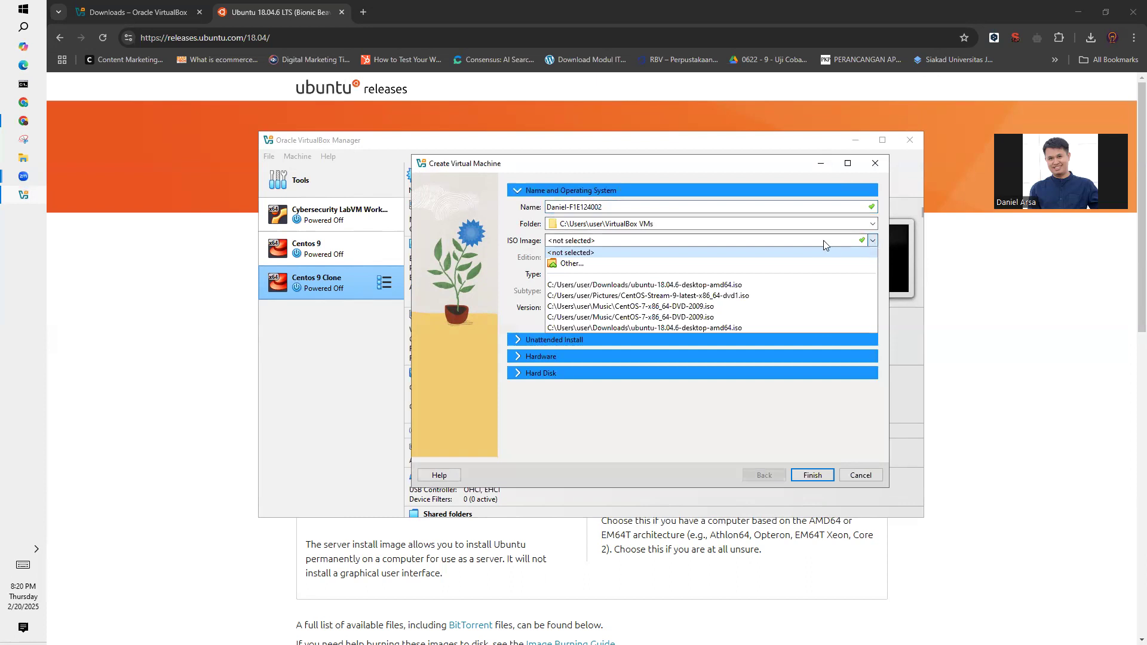
{"action": "left_click", "coordinate": [564, 263]}
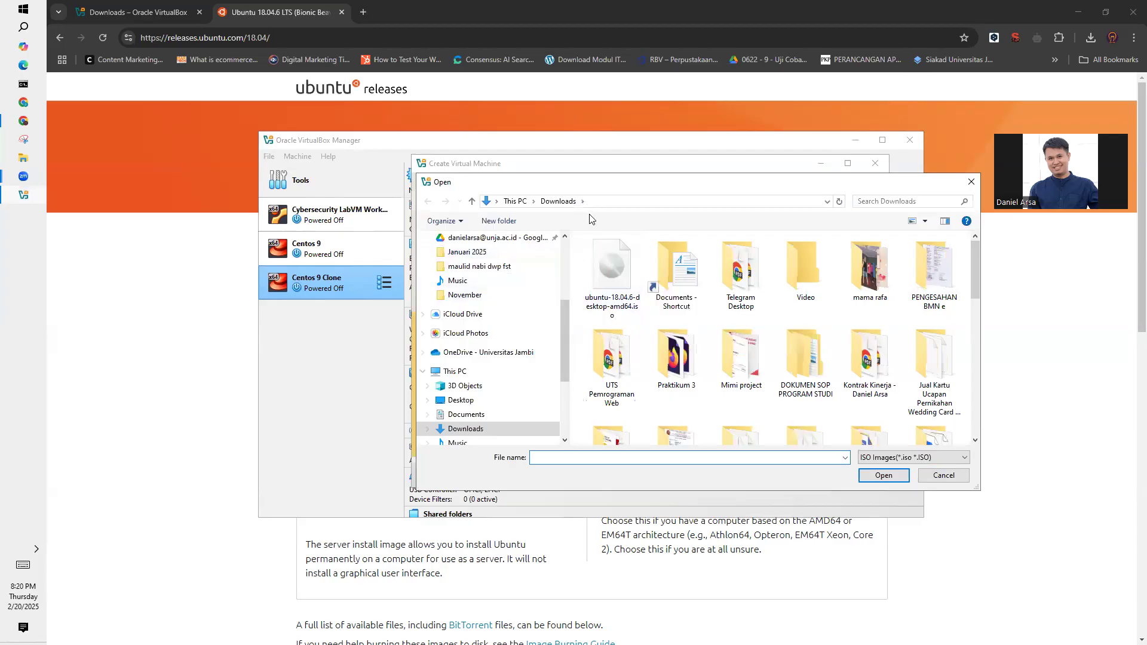
{"action": "double_click", "coordinate": [618, 269]}
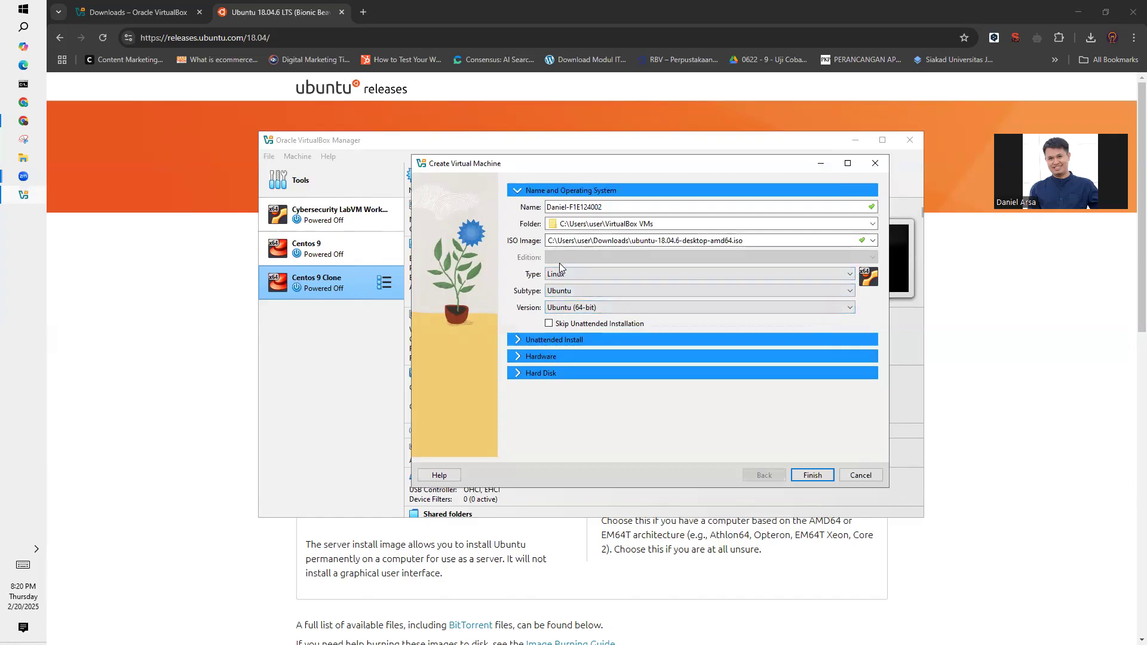
- Check the operating system type and subtype choices, leaving Linux and Ubuntu selected
{"action": "left_click", "coordinate": [657, 273]}
{"action": "left_click", "coordinate": [657, 274]}
{"action": "double_click", "coordinate": [657, 274]}
{"action": "left_click", "coordinate": [623, 291]}
{"action": "left_click", "coordinate": [611, 301]}
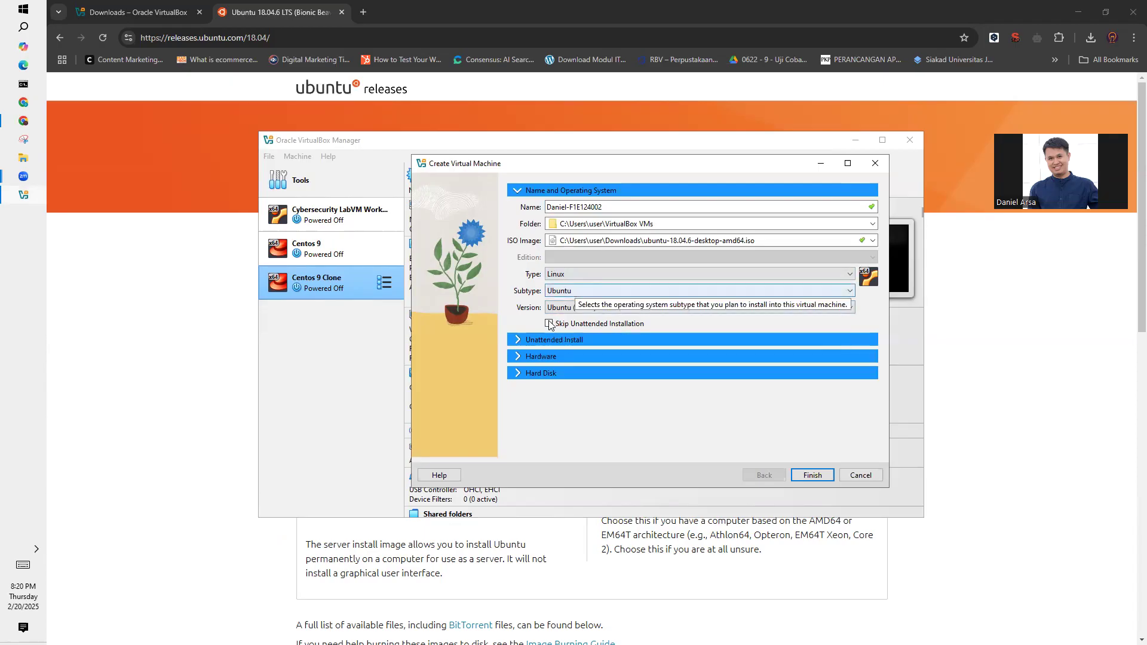
- Turn Skip Unattended Installation on and off again, comparing the Unattended Install account fields in each state
{"action": "left_click", "coordinate": [549, 325]}
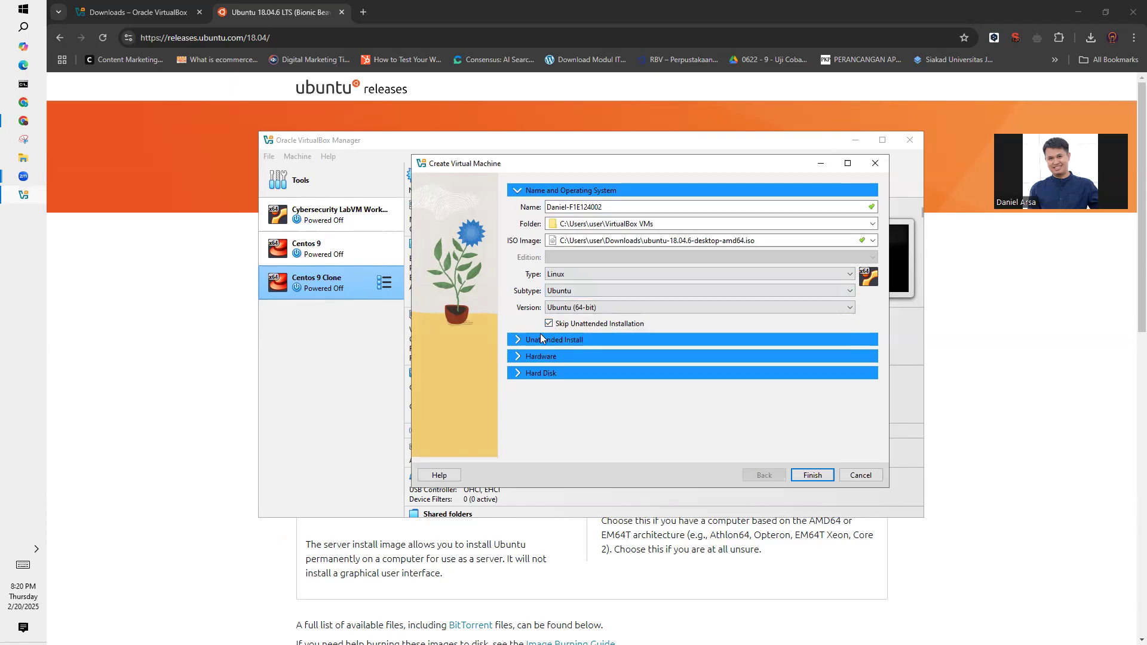
{"action": "left_click", "coordinate": [545, 340]}
{"action": "left_click", "coordinate": [553, 191]}
{"action": "left_click", "coordinate": [550, 323]}
{"action": "left_click", "coordinate": [546, 339]}
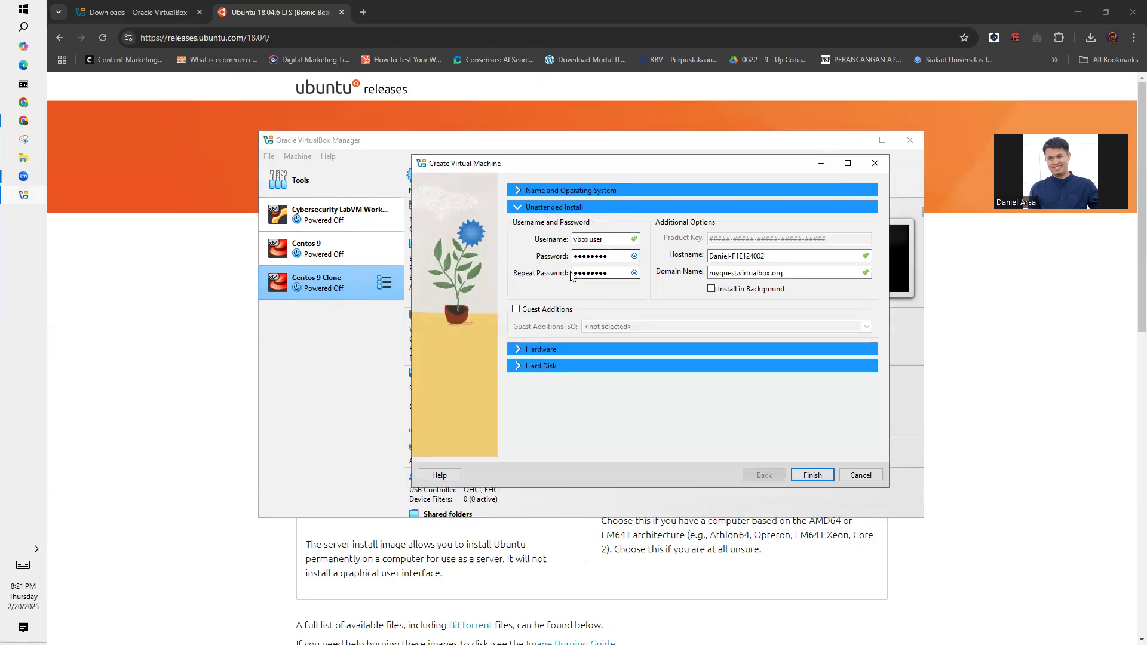
{"action": "left_click", "coordinate": [550, 191]}
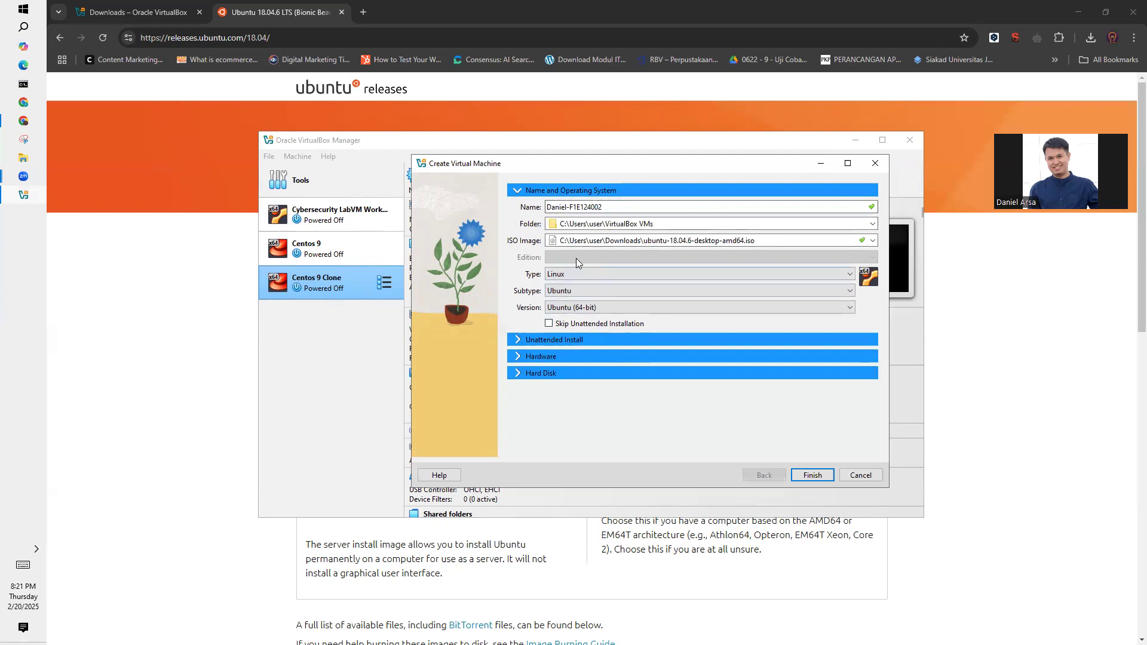
- Enable Skip Unattended Installation for the virtual machine and review the Unattended Install section
{"action": "left_click", "coordinate": [549, 324]}
{"action": "left_click", "coordinate": [545, 342]}
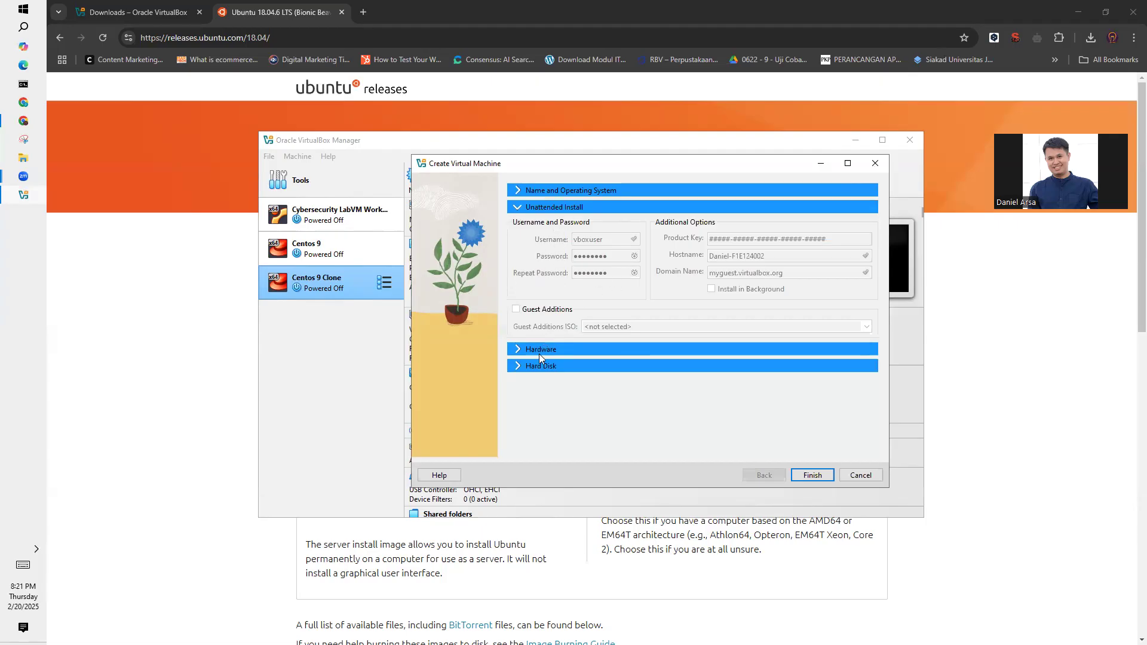
{"action": "left_click", "coordinate": [551, 190]}
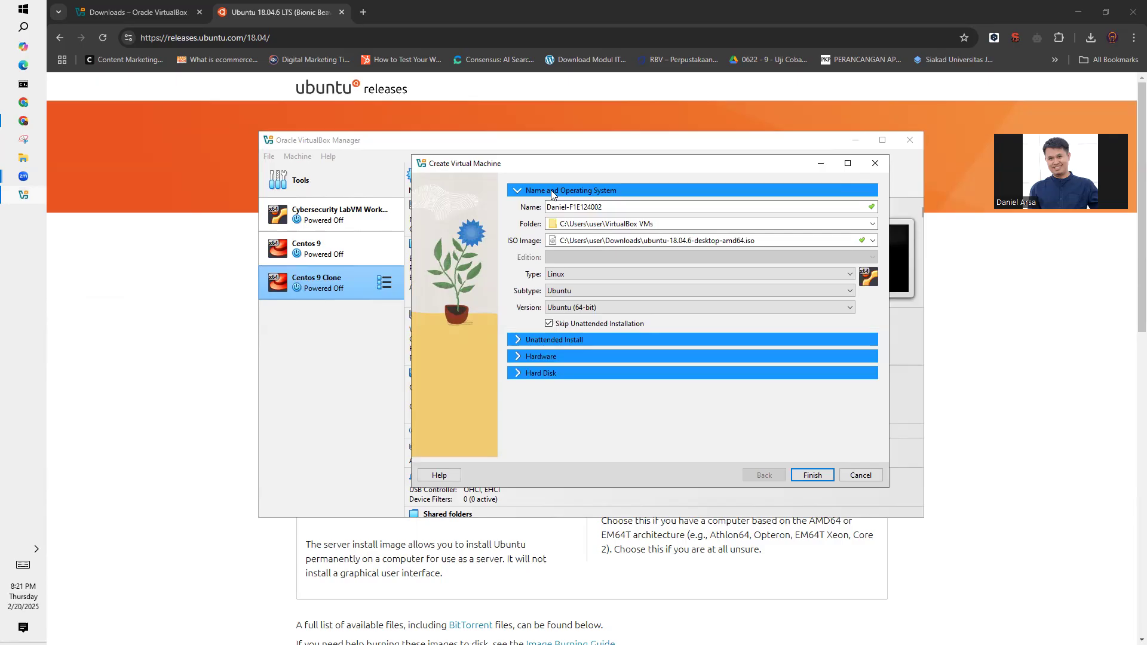
{"action": "left_click", "coordinate": [560, 339]}
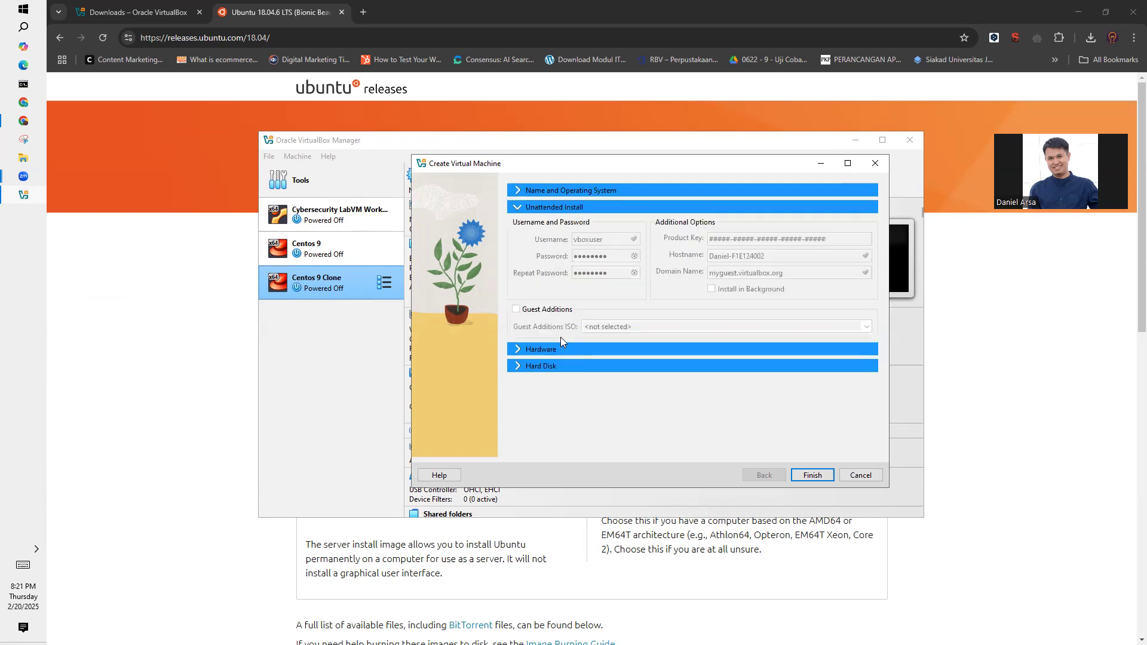
{"action": "left_click", "coordinate": [560, 193]}
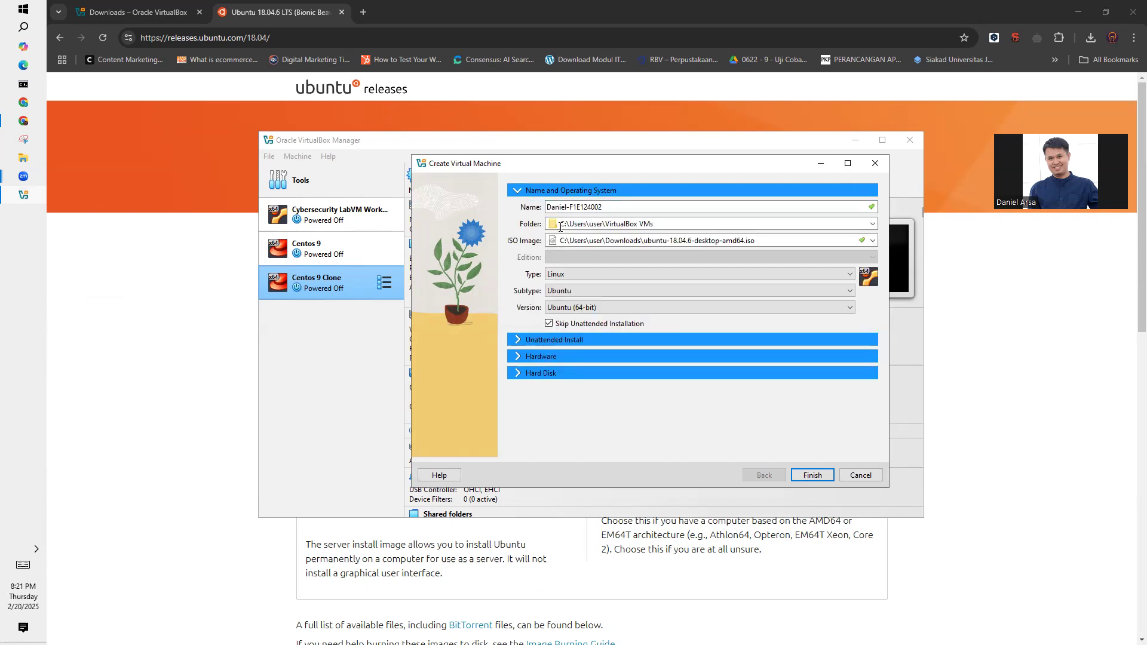
{"action": "left_click", "coordinate": [548, 340]}
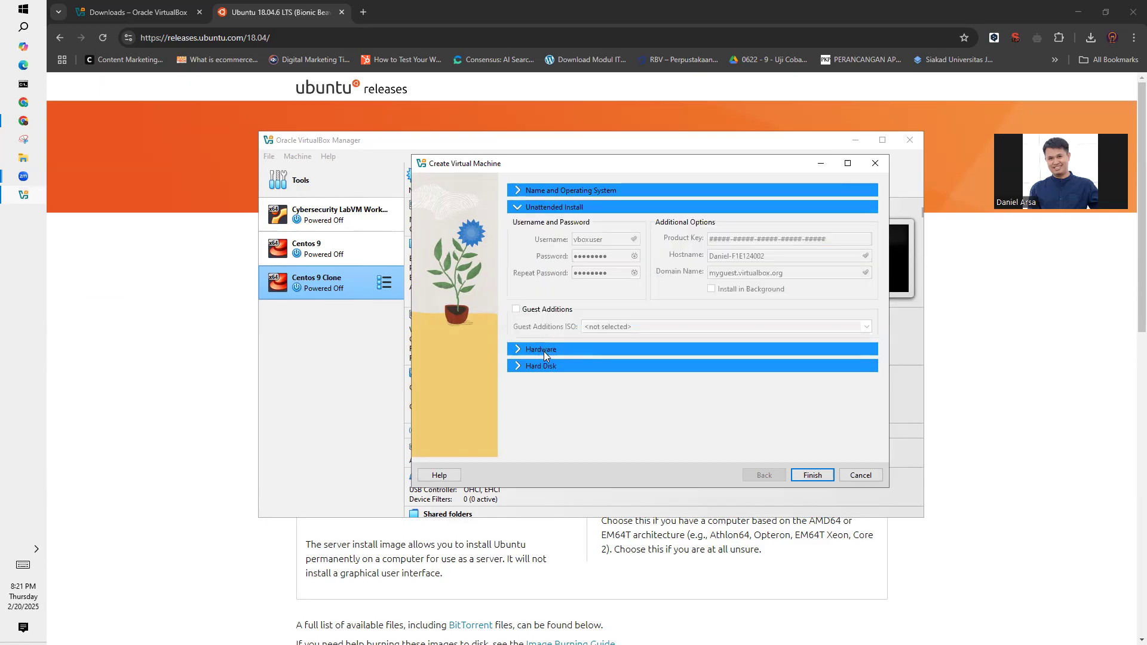
- Give the new virtual machine 2 processors and a 15 GB virtual hard disk, and finish creating it
{"action": "left_click", "coordinate": [544, 352]}
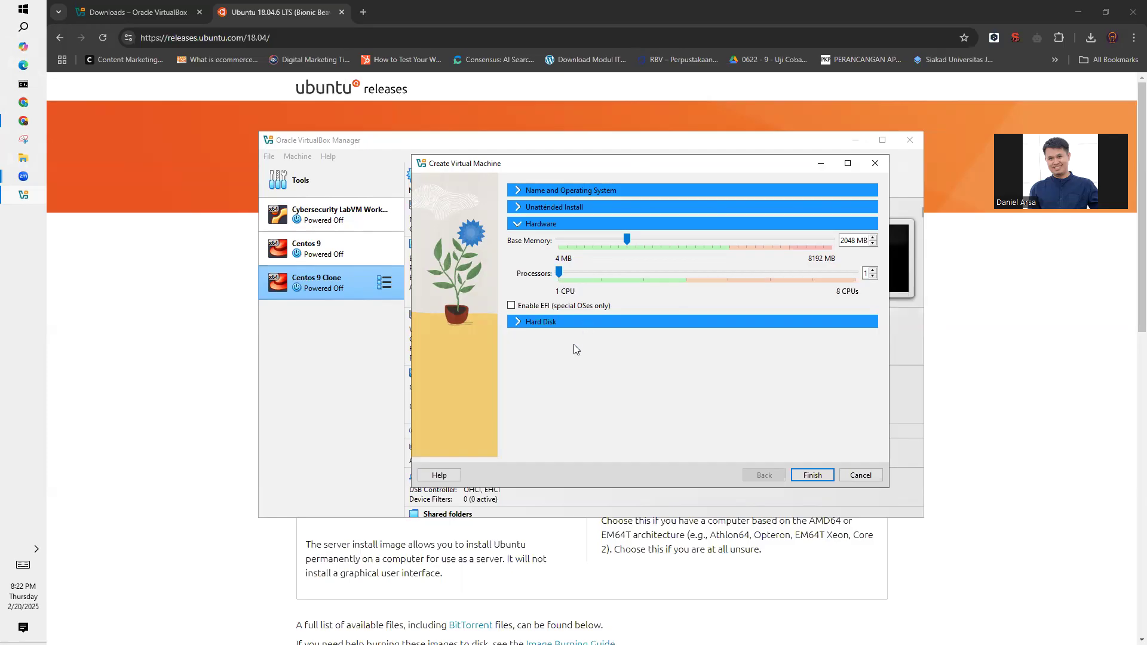
{"action": "left_click", "coordinate": [602, 273]}
{"action": "left_click", "coordinate": [542, 322]}
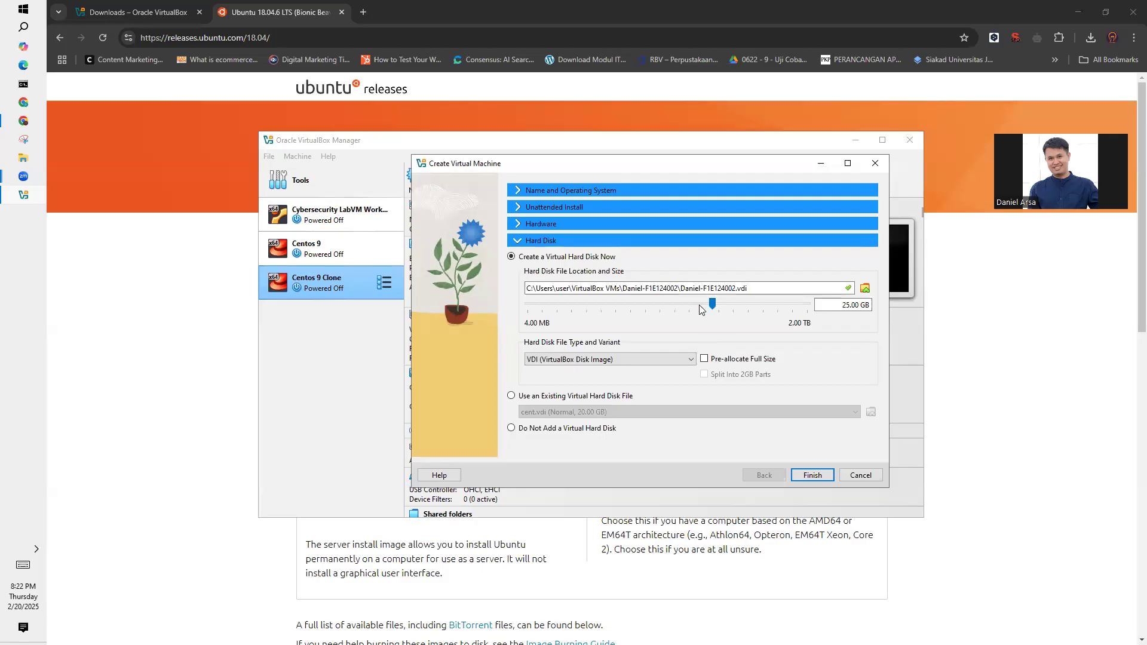
{"action": "double_click", "coordinate": [837, 304]}
{"action": "type", "text": "15"}
{"action": "left_click", "coordinate": [540, 224]}
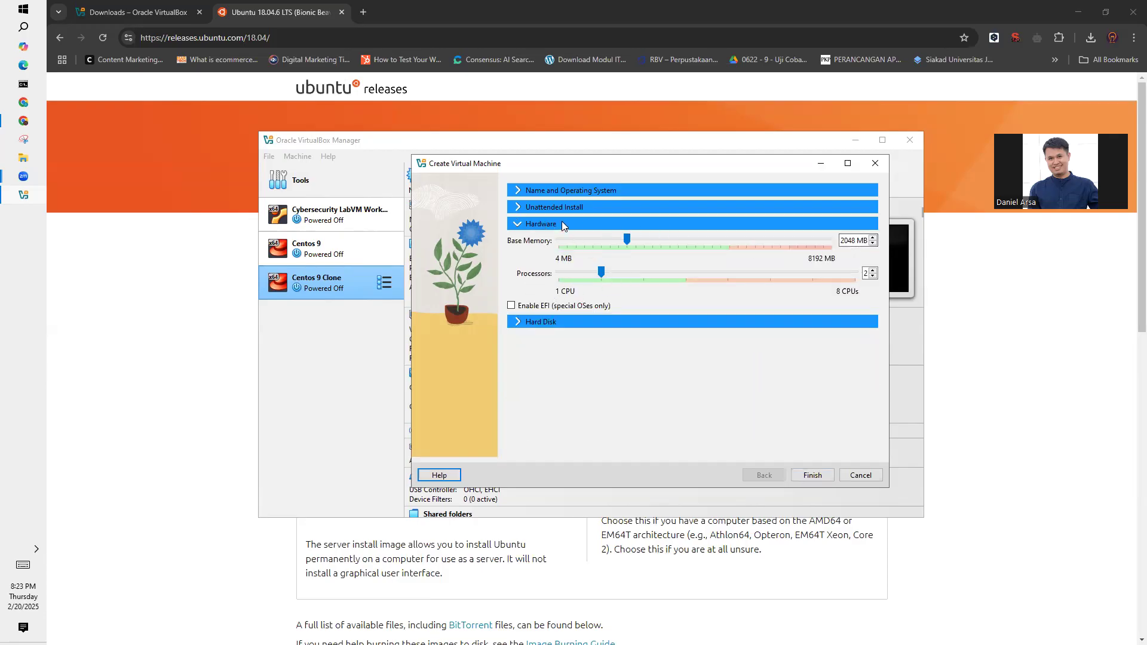
{"action": "left_click", "coordinate": [812, 475]}
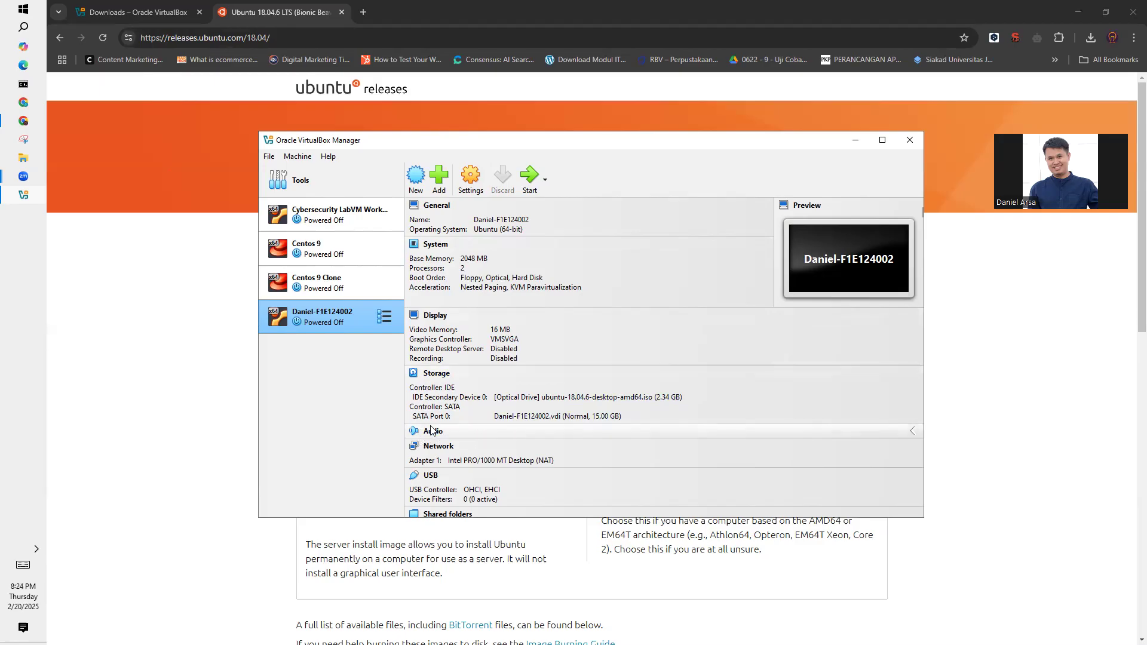
- Review the new virtual machine's details and launch it with Normal Start
{"action": "scroll", "coordinate": [445, 436], "scroll_direction": "down", "scroll_amount": 2}
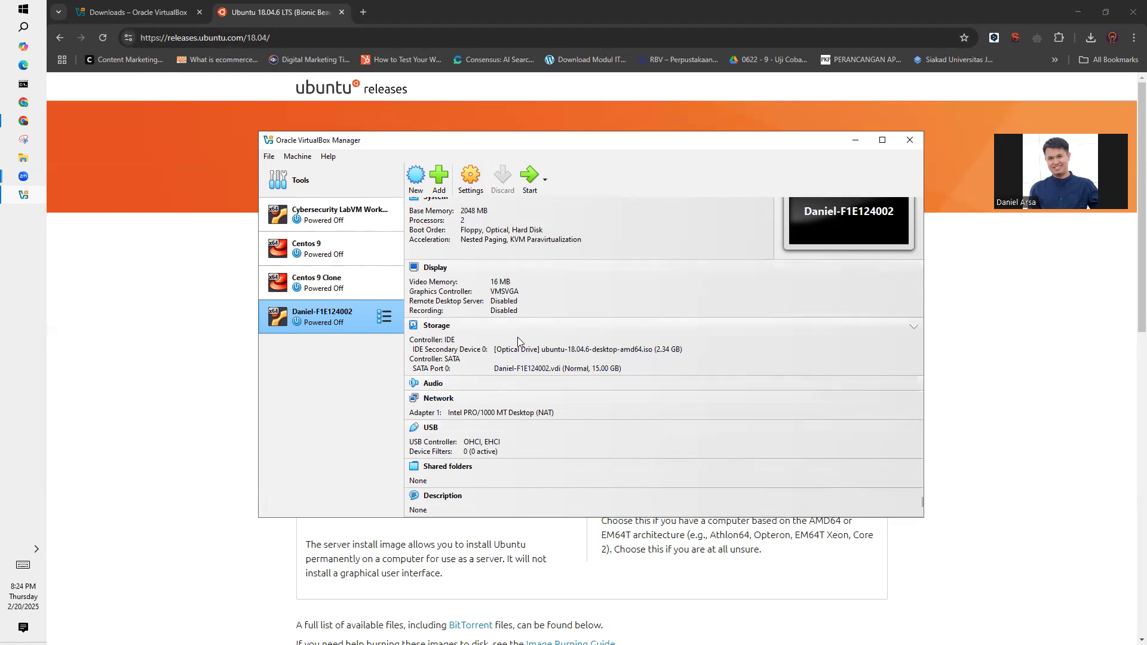
{"action": "scroll", "coordinate": [514, 356], "scroll_direction": "up", "scroll_amount": 2}
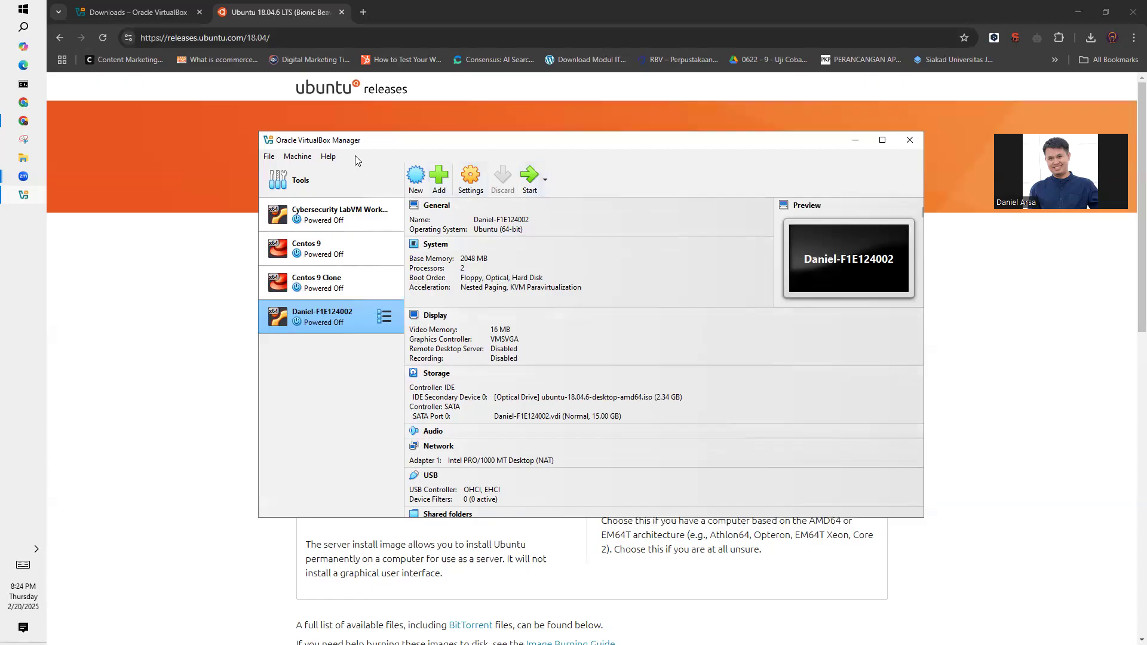
{"action": "left_click", "coordinate": [545, 181]}
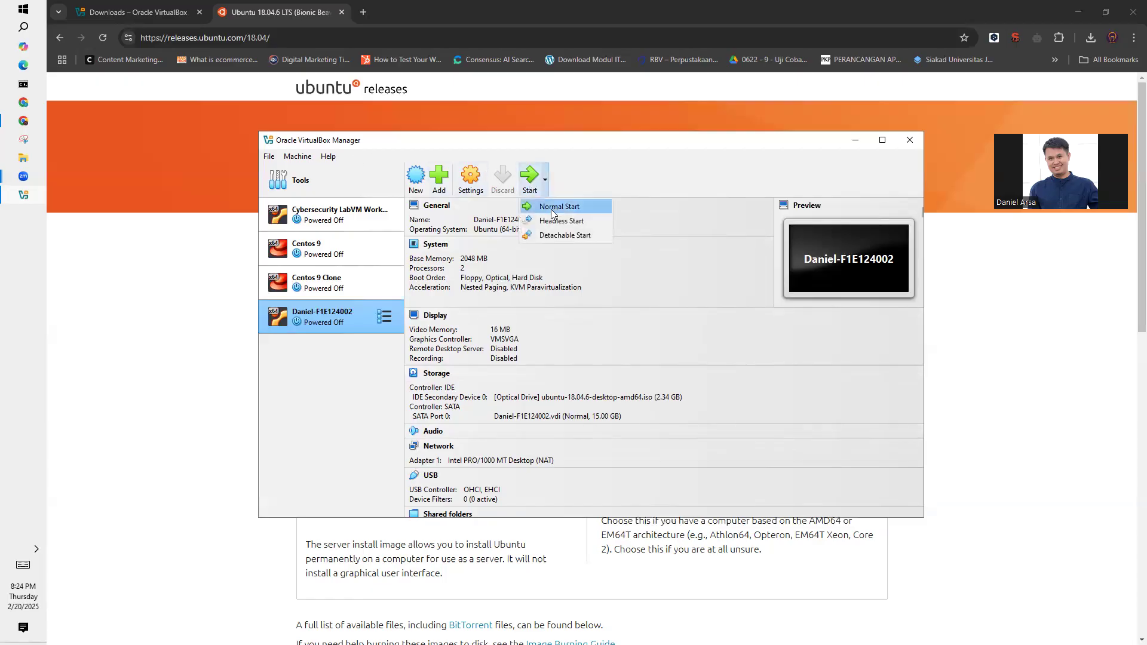
{"action": "left_click", "coordinate": [553, 208]}
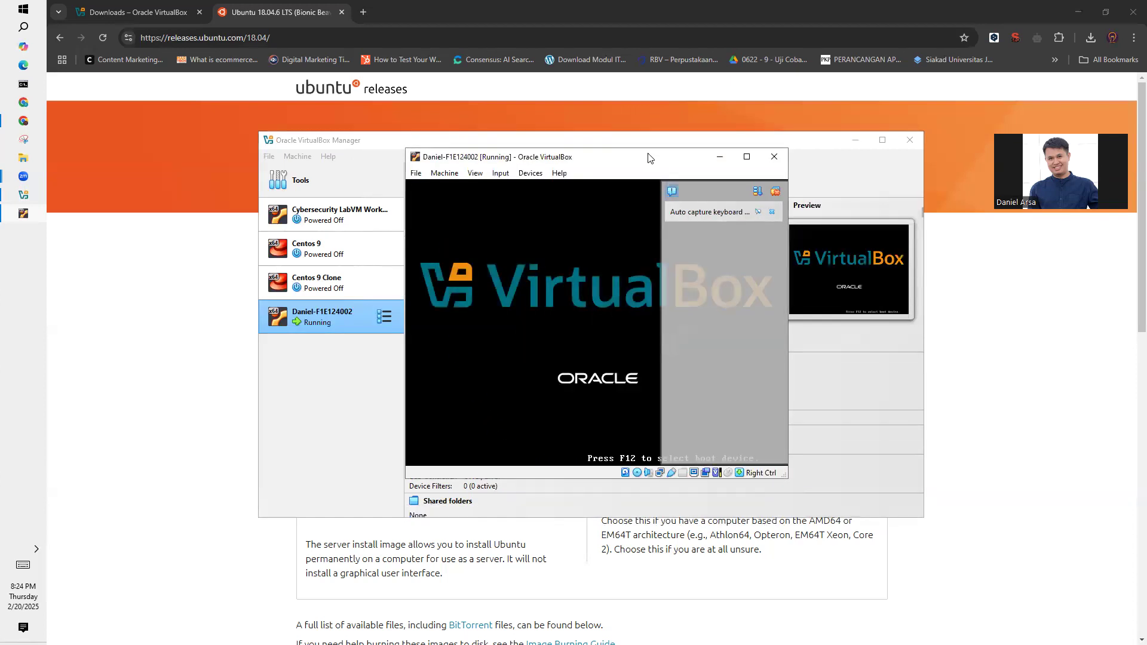
- Clear the keyboard-capture notification from the running virtual machine's window and reposition the window
{"action": "left_click_drag", "start_coordinate": [650, 158], "coordinate": [699, 141]}
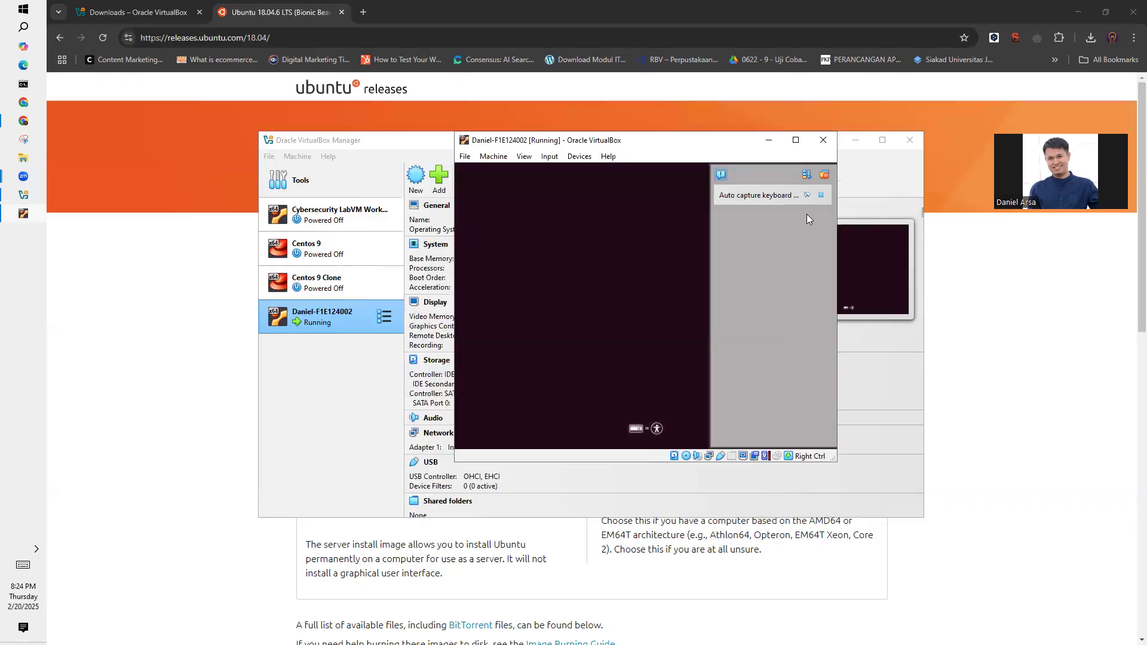
{"action": "left_click", "coordinate": [823, 174]}
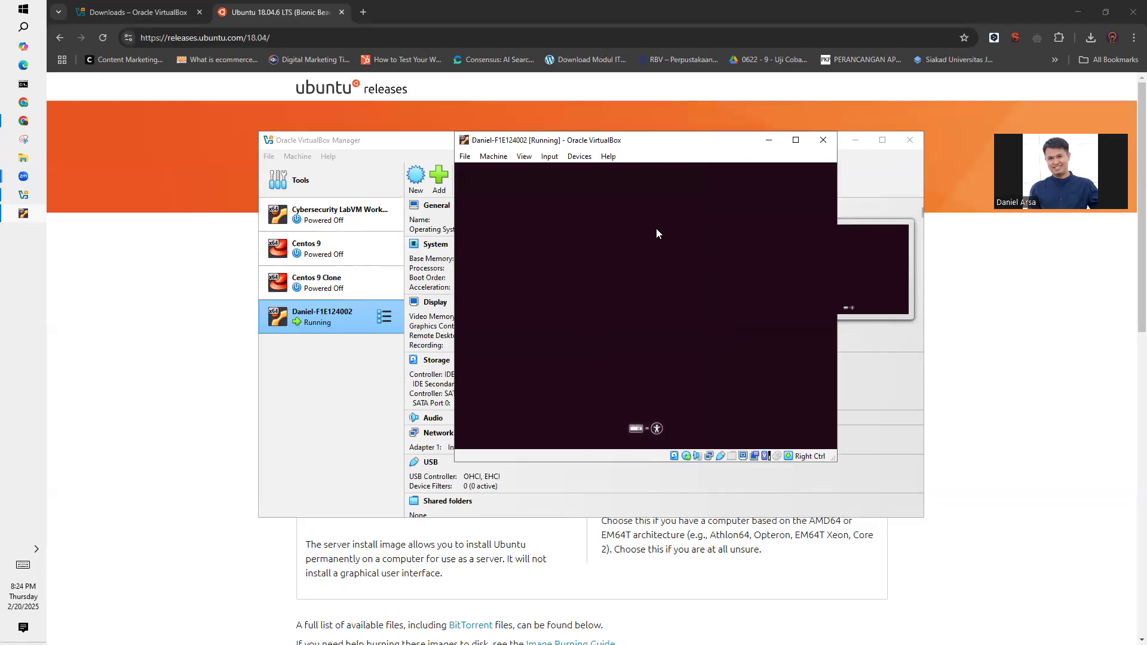
{"action": "left_click_drag", "start_coordinate": [645, 147], "coordinate": [656, 153]}
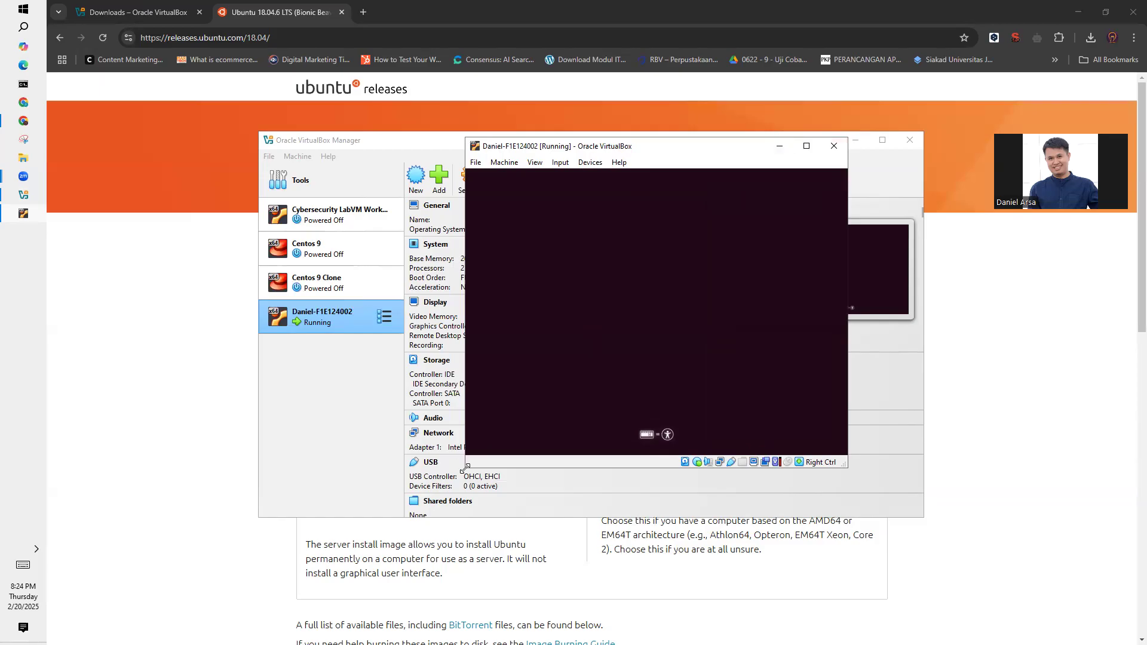
{"action": "left_click", "coordinate": [520, 162]}
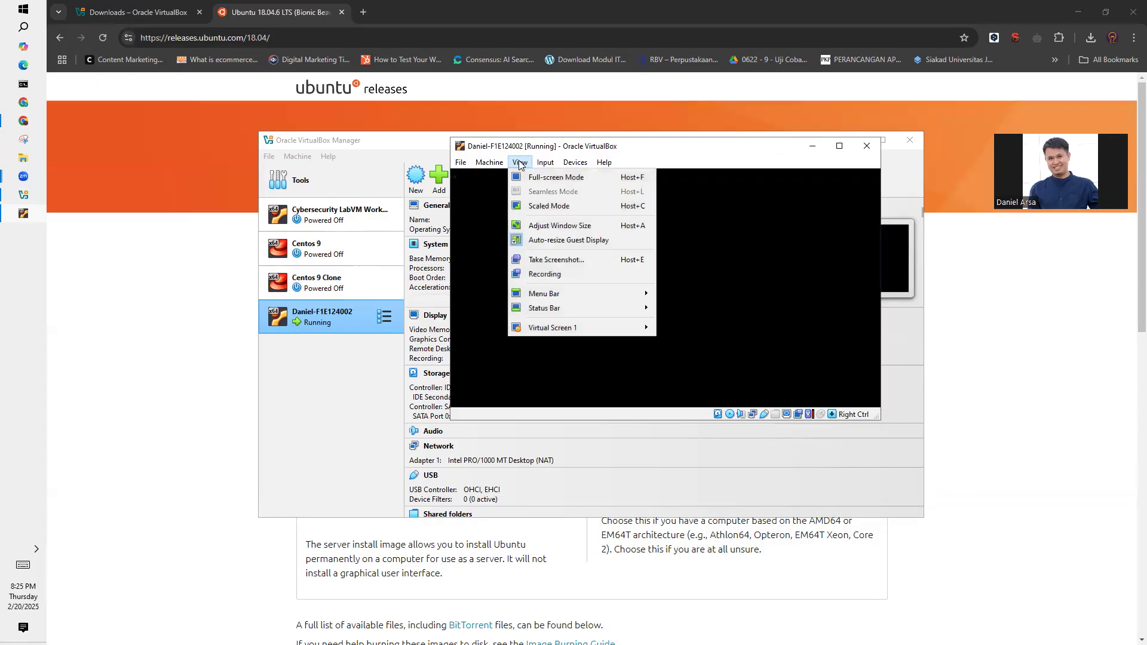
{"action": "left_click", "coordinate": [520, 162]}
{"action": "left_click", "coordinate": [519, 163]}
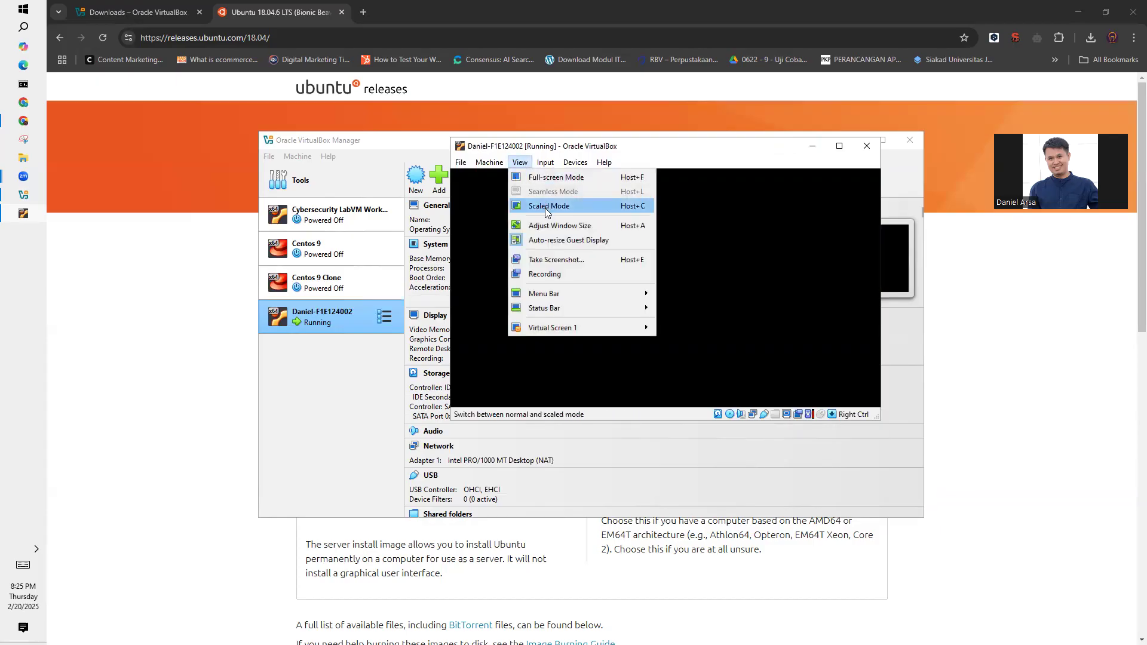
{"action": "left_click", "coordinate": [678, 154]}
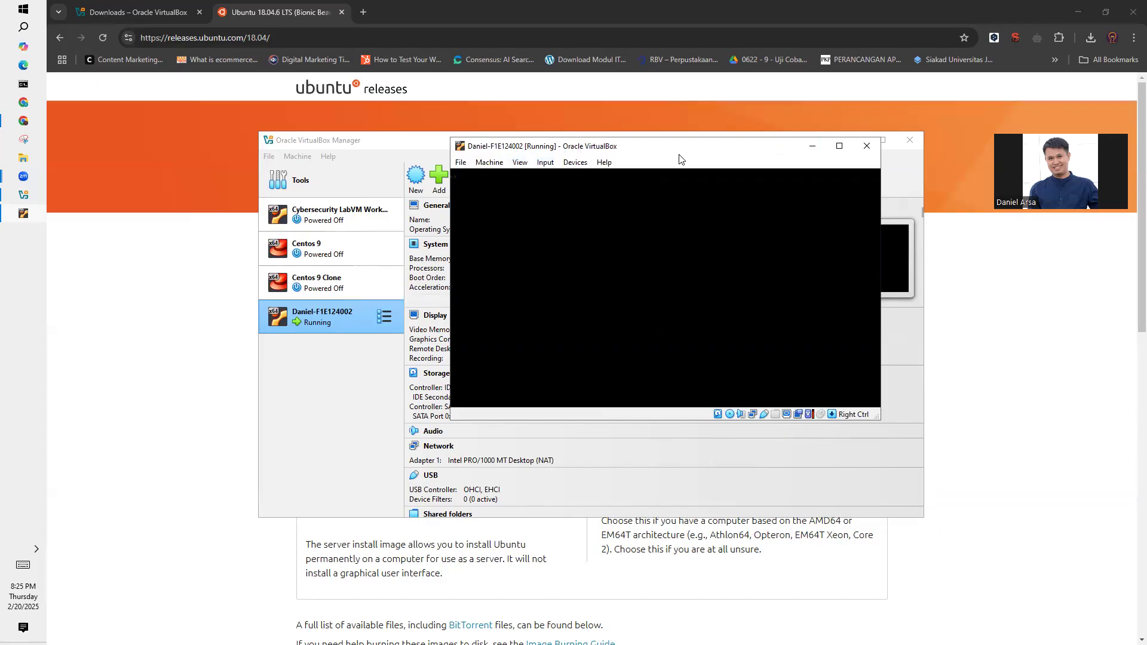
- Enlarge the running virtual machine's window and reposition it so the whole Ubuntu screen fits
{"action": "left_click_drag", "start_coordinate": [674, 149], "coordinate": [685, 183]}
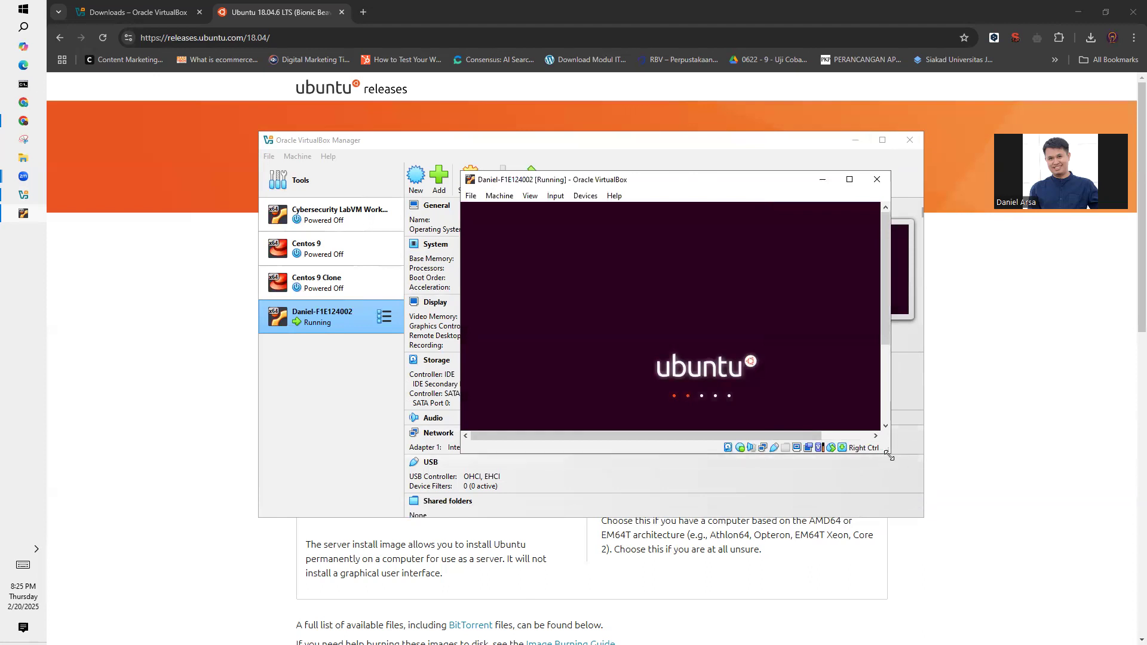
{"action": "left_click_drag", "start_coordinate": [889, 455], "coordinate": [1050, 599]}
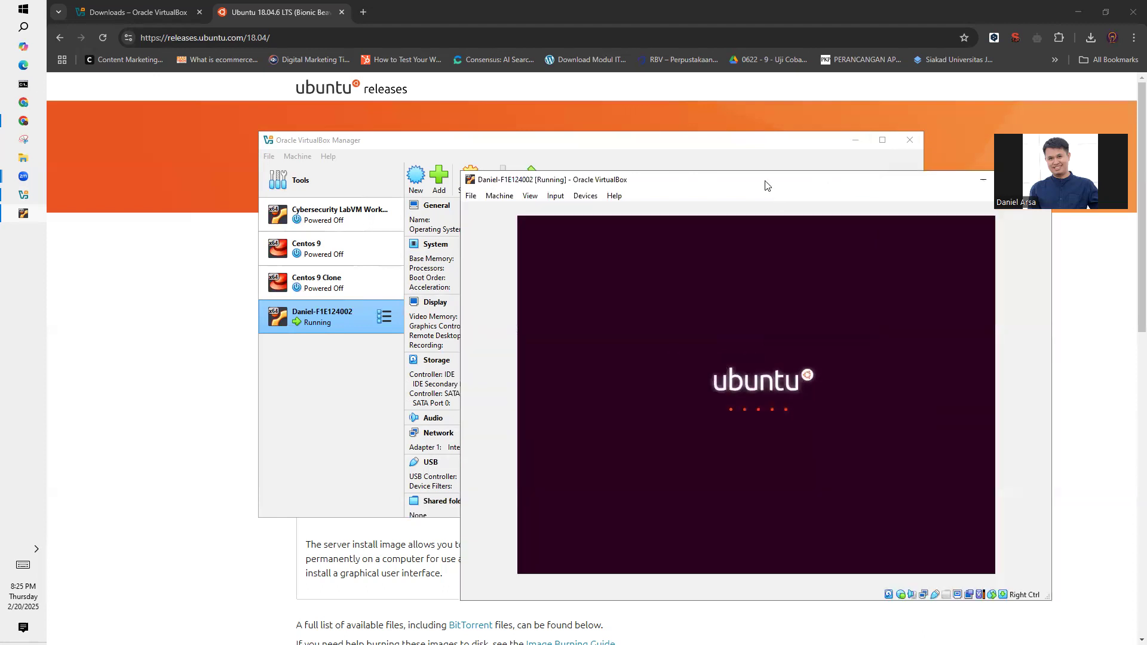
{"action": "left_click_drag", "start_coordinate": [760, 182], "coordinate": [595, 129]}
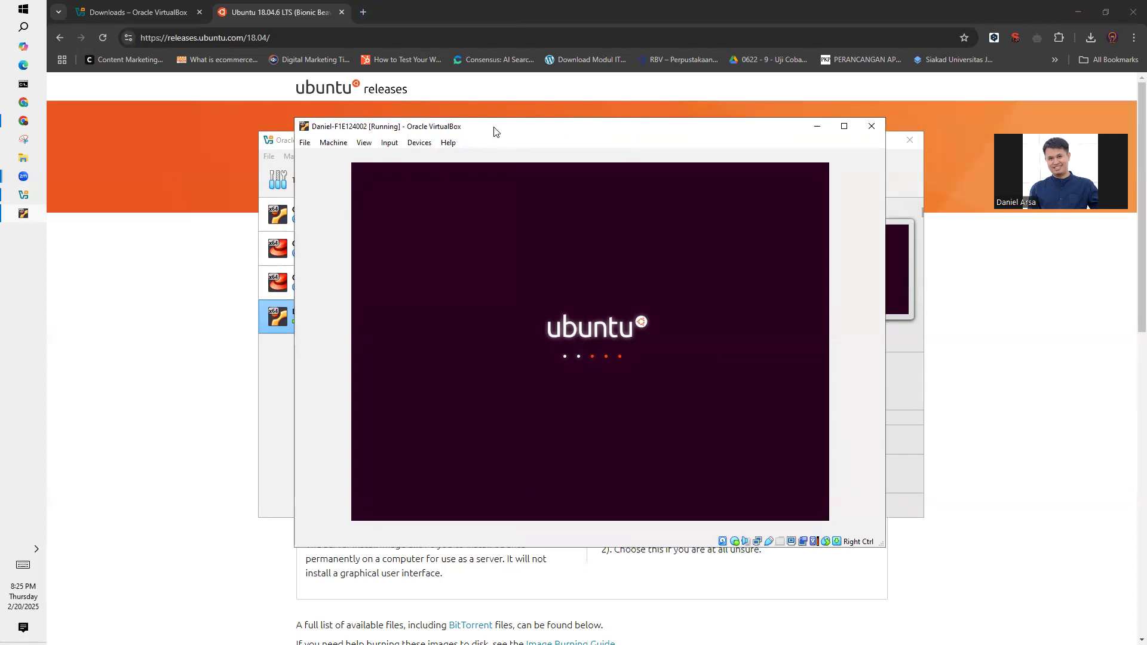
{"action": "left_click_drag", "start_coordinate": [490, 129], "coordinate": [494, 131]}
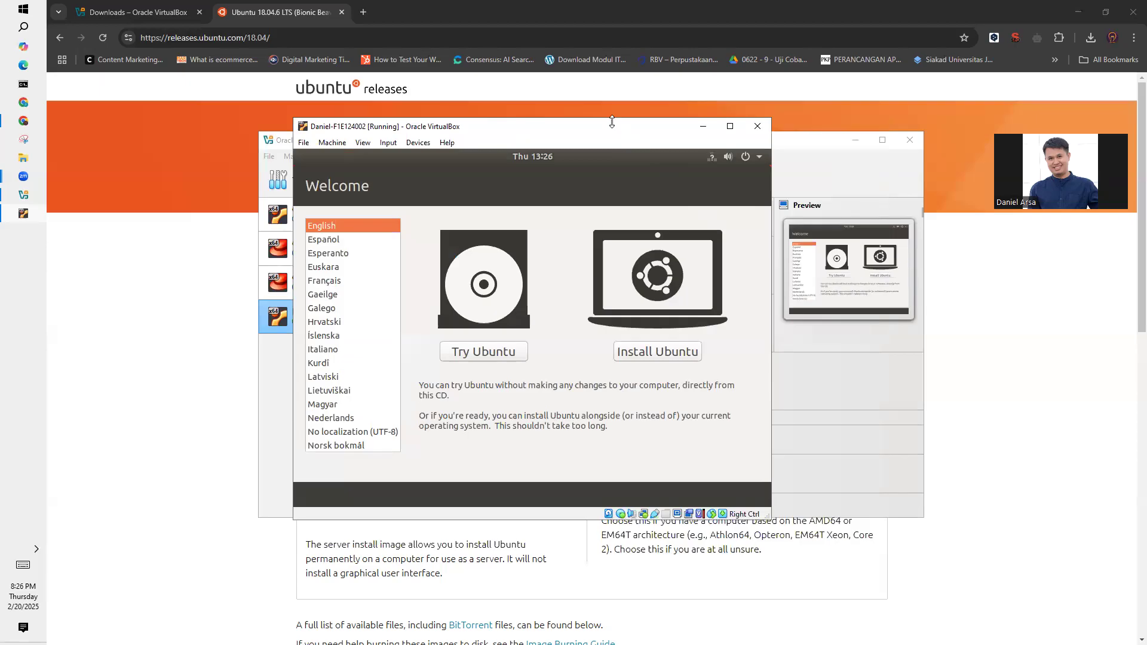
{"action": "left_click_drag", "start_coordinate": [620, 126], "coordinate": [639, 132]}
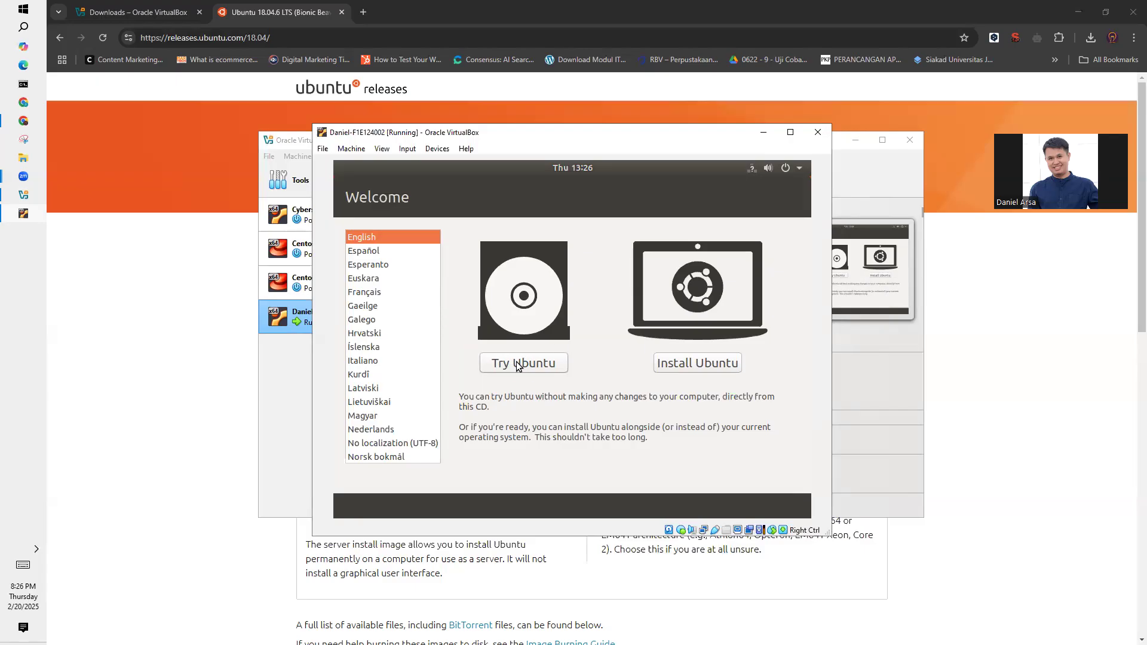
- Start the Ubuntu installer with the English (US) keyboard layout and choose Minimal installation
{"action": "left_click", "coordinate": [701, 364]}
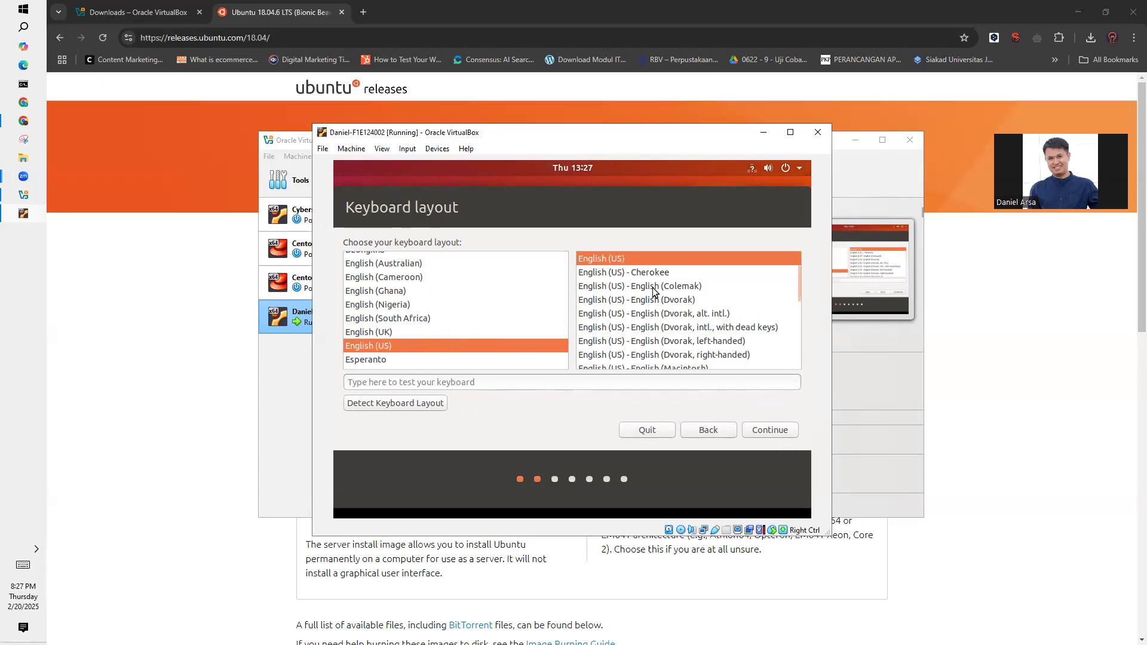
{"action": "left_click", "coordinate": [768, 431]}
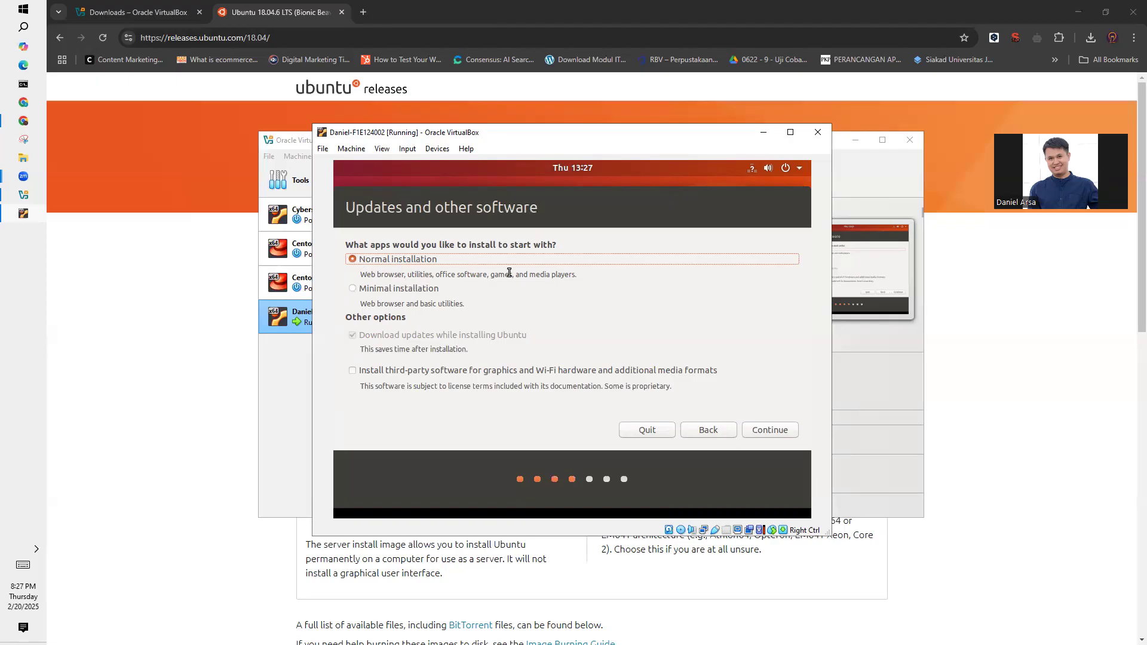
{"action": "left_click", "coordinate": [365, 292]}
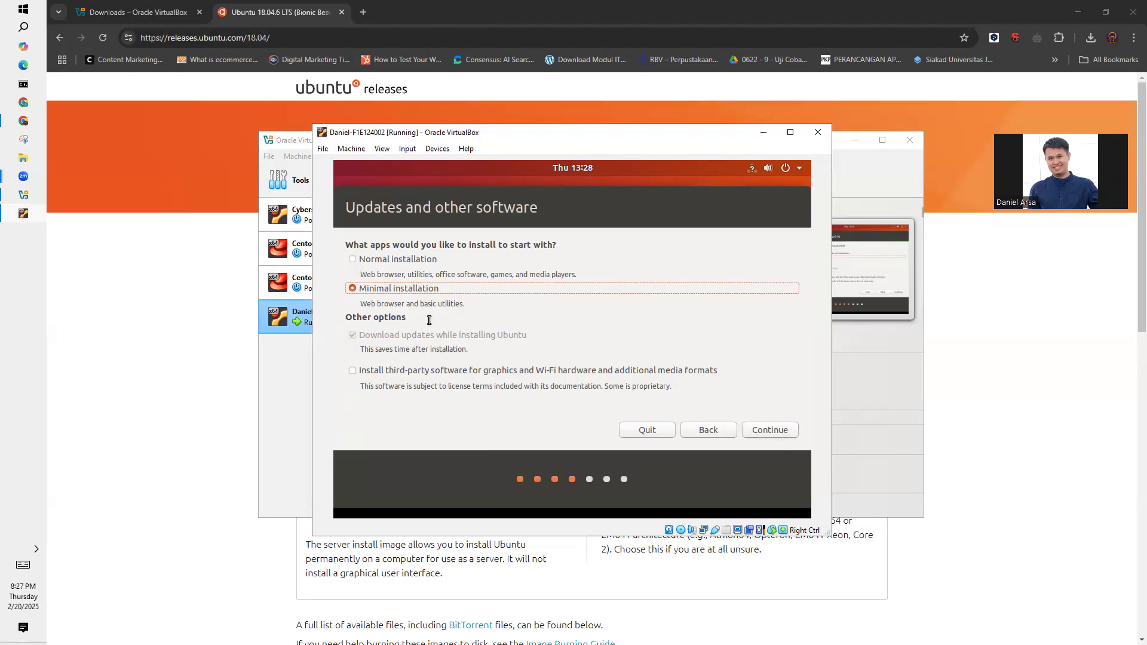
{"action": "left_click", "coordinate": [764, 431]}
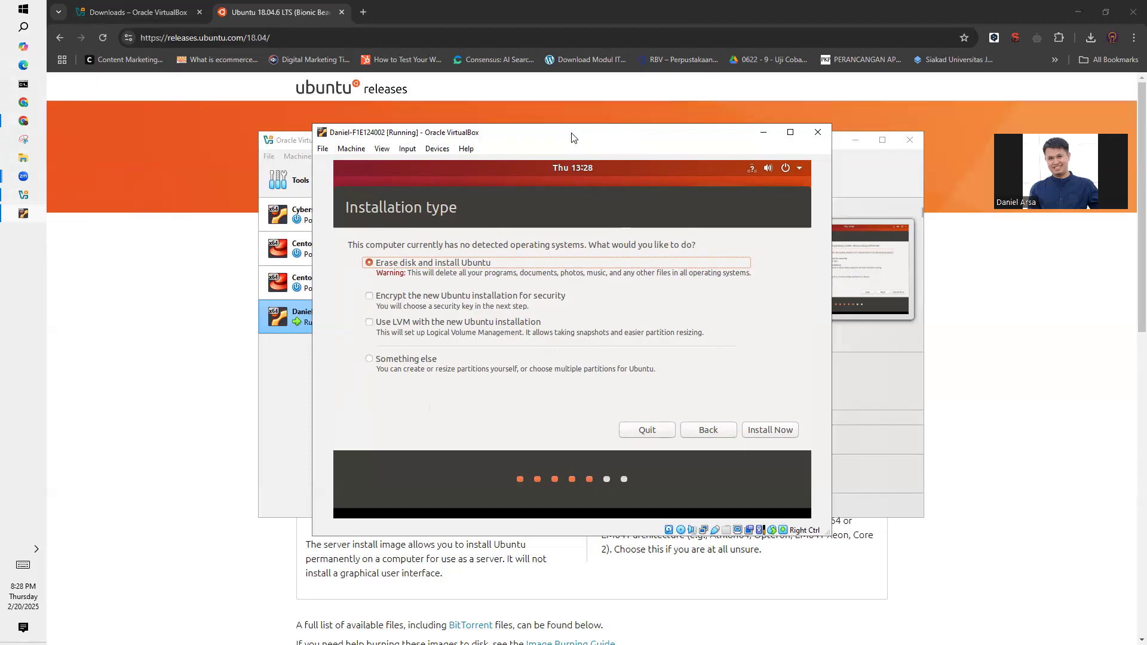
- Keep Erase disk and install Ubuntu as the installation type and begin the installation
{"action": "left_click_drag", "start_coordinate": [571, 137], "coordinate": [846, 131]}
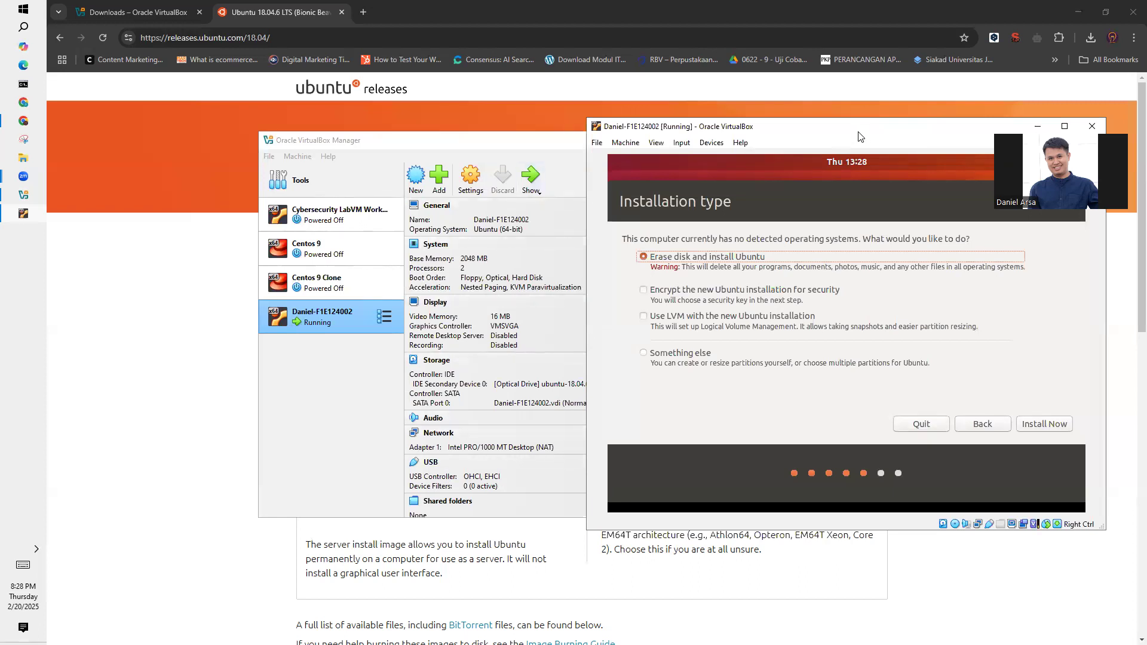
{"action": "left_click_drag", "start_coordinate": [859, 136], "coordinate": [583, 138]}
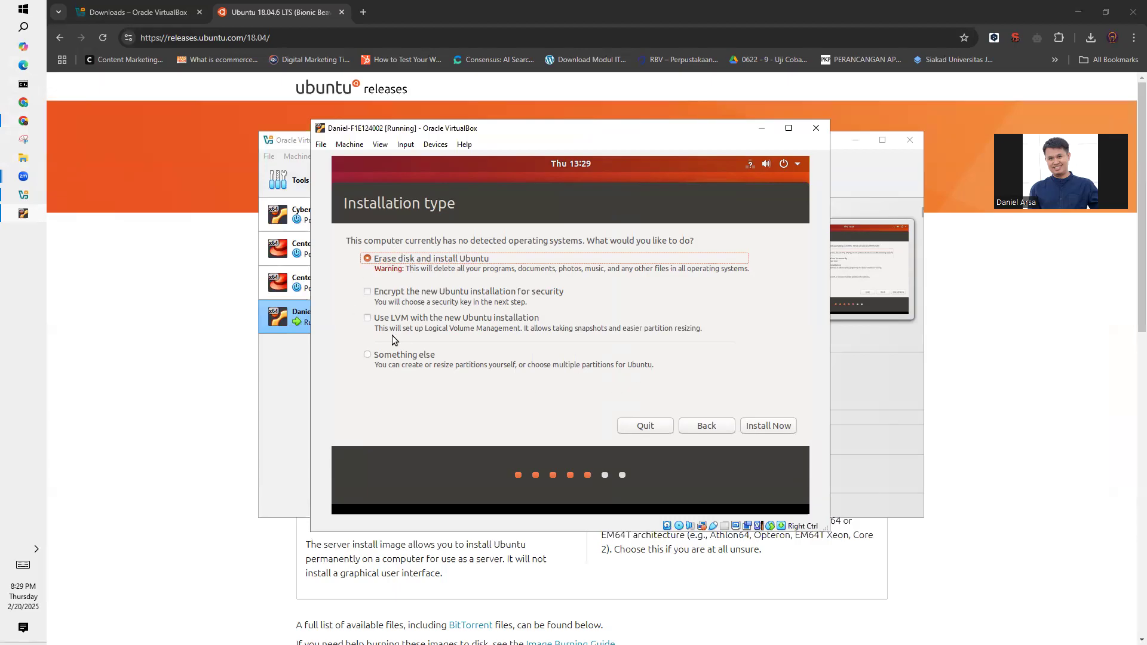
{"action": "left_click", "coordinate": [751, 426]}
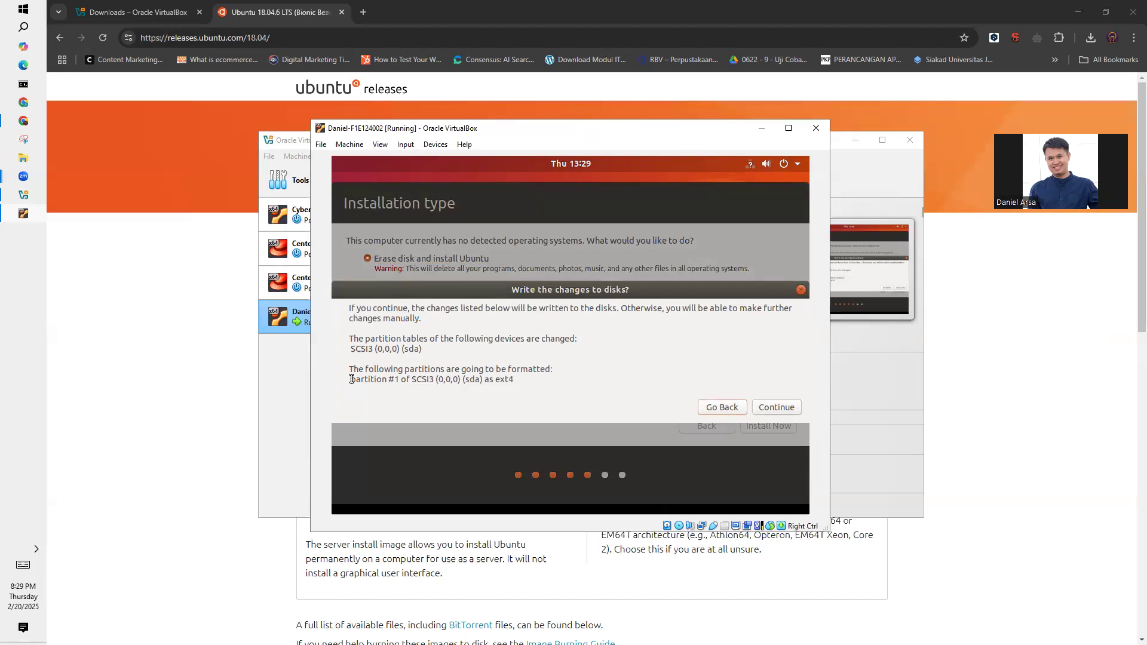
- Highlight the partition line and its ext4 file system in the disk changes summary, and approve writing the changes
{"action": "left_click_drag", "start_coordinate": [353, 381], "coordinate": [528, 380]}
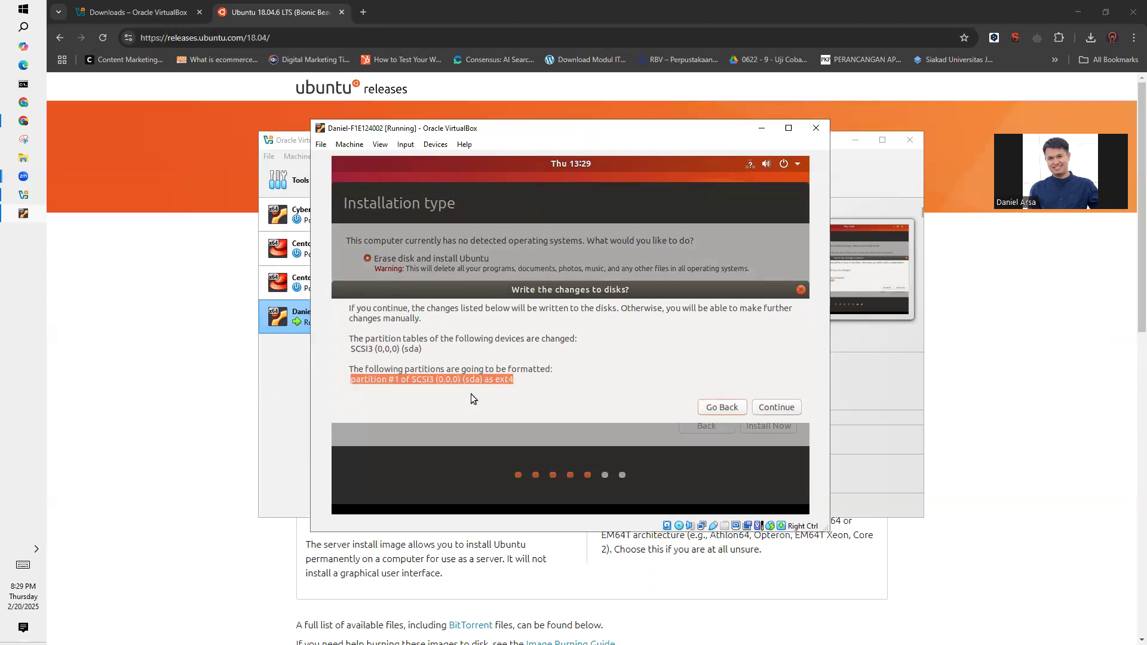
{"action": "left_click", "coordinate": [496, 386]}
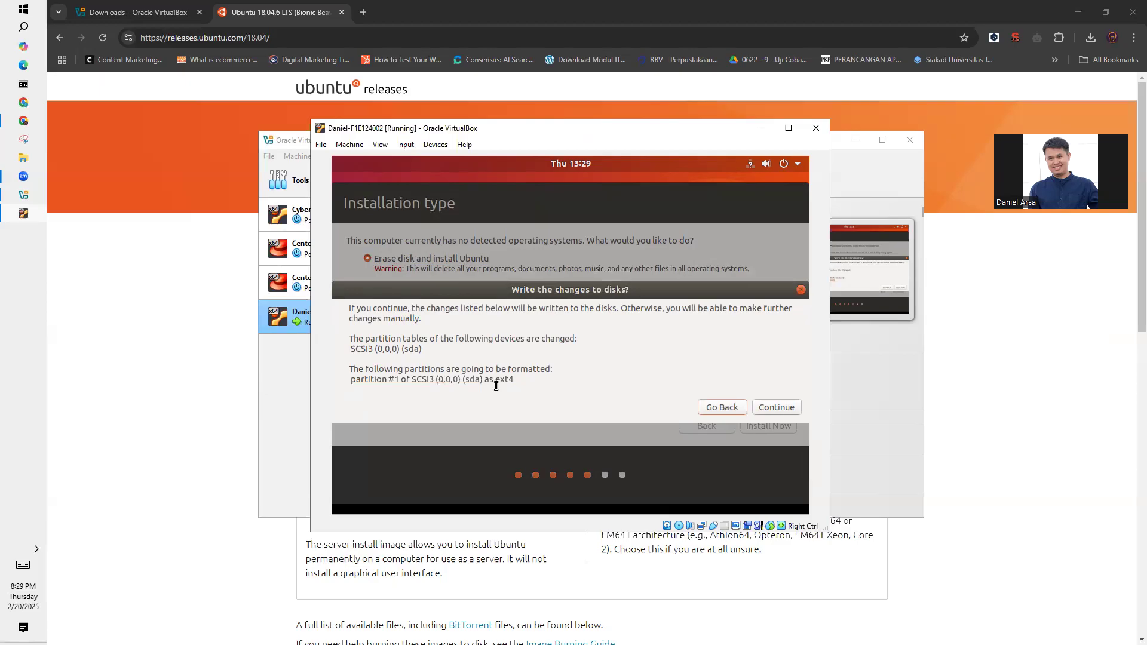
{"action": "left_click_drag", "start_coordinate": [495, 380], "coordinate": [514, 379]}
{"action": "left_click", "coordinate": [519, 380]}
{"action": "left_click_drag", "start_coordinate": [518, 380], "coordinate": [495, 380]}
{"action": "left_click", "coordinate": [783, 409]}
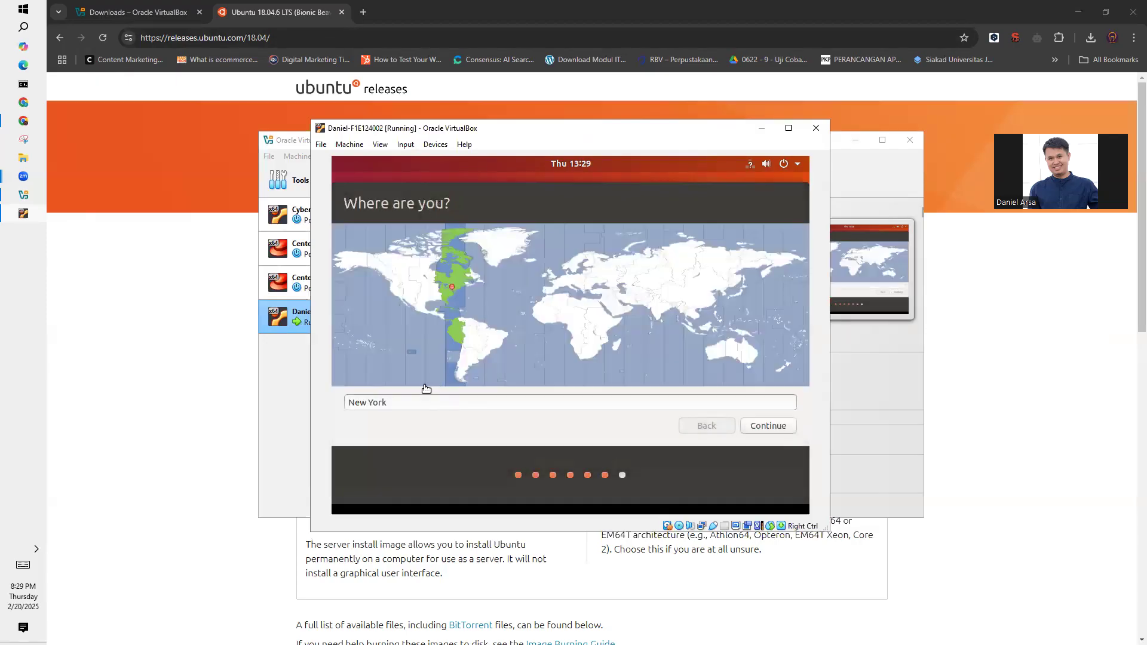
- Set the installation's time zone location to Jakarta on the world map and continue
{"action": "left_click", "coordinate": [694, 336]}
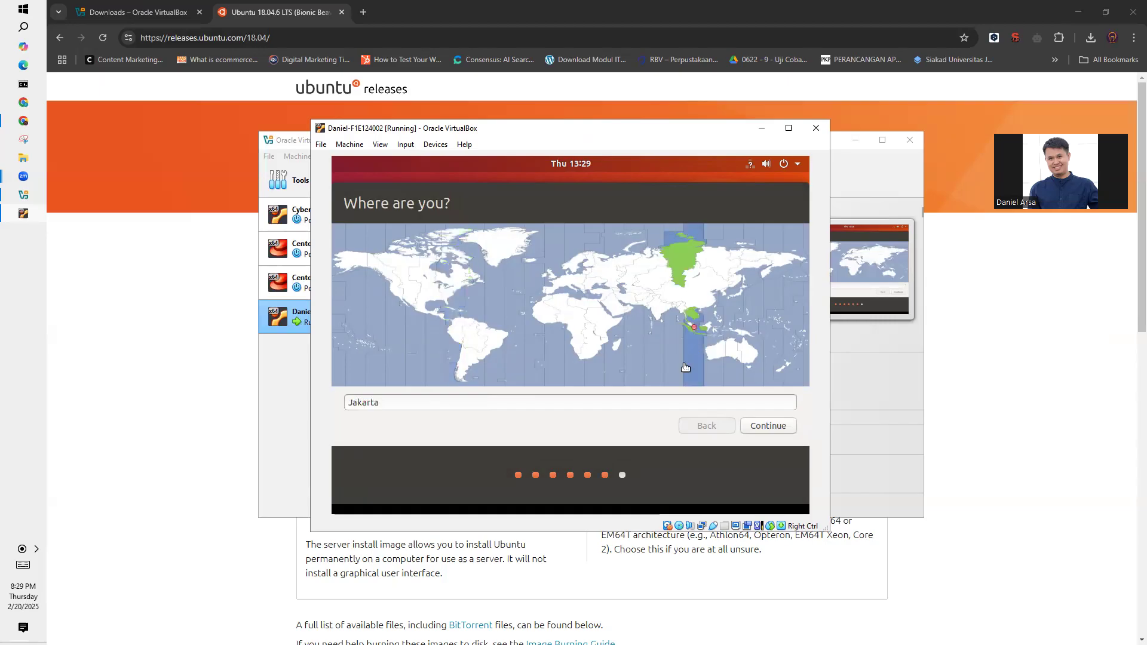
{"action": "left_click", "coordinate": [768, 426]}
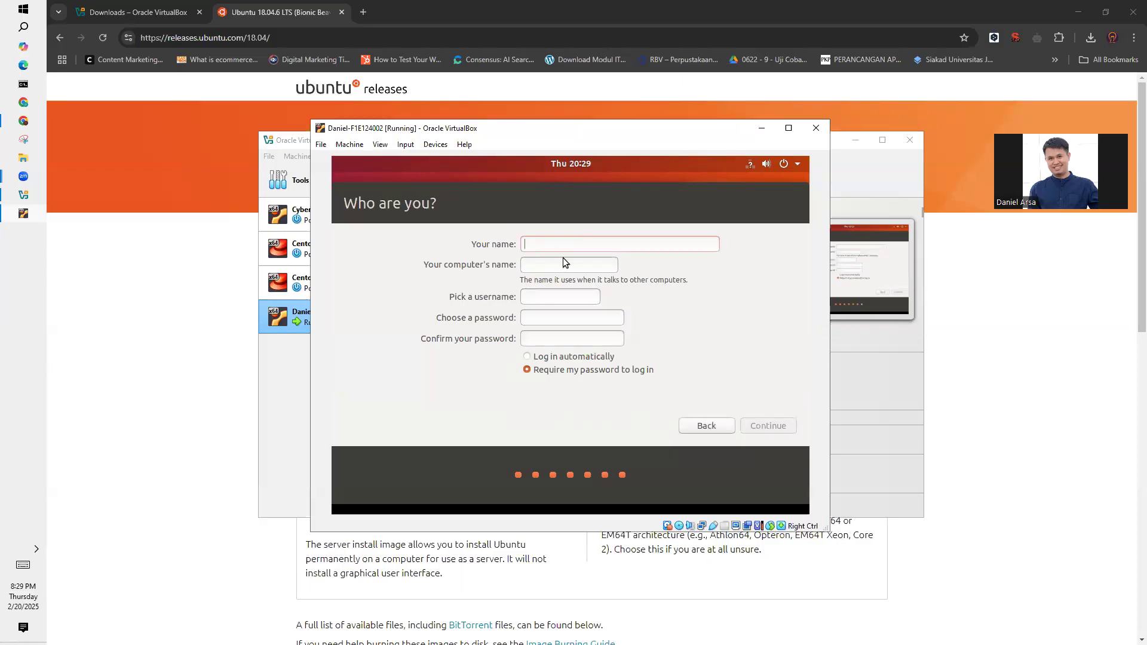
- Enter the user's name and set the account username to the same name in lowercase
{"action": "type", "text": "Daniel"}
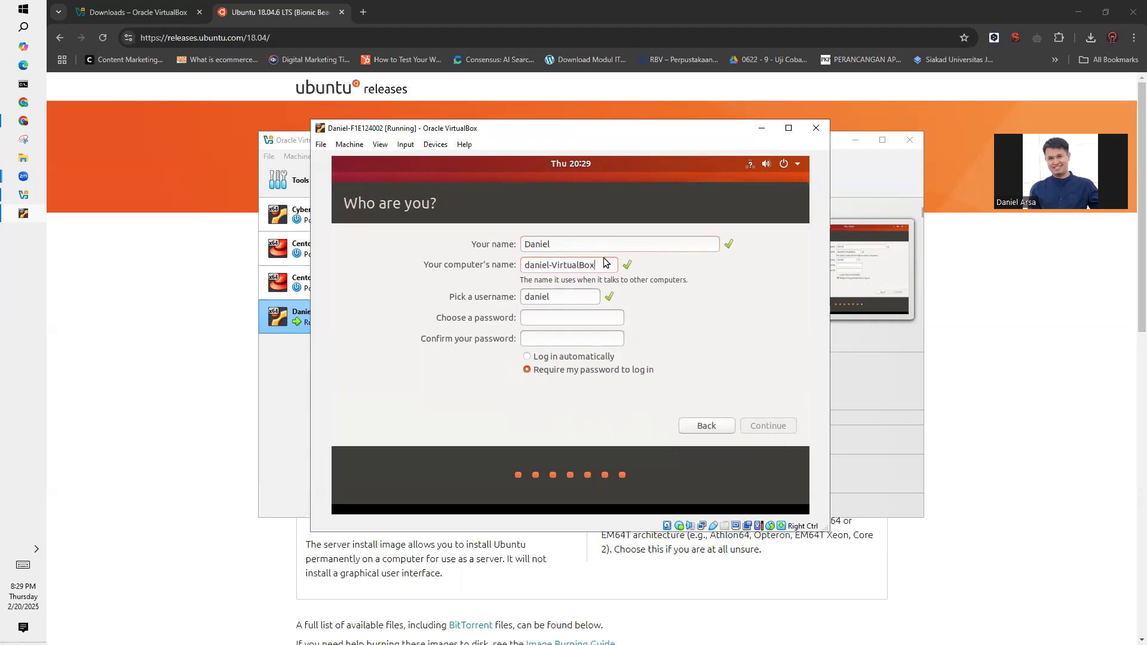
{"action": "left_click", "coordinate": [569, 297]}
{"action": "key", "text": "BackSpace"}
{"action": "key", "text": "BackSpace"}
{"action": "key", "text": "BackSpace"}
{"action": "key", "text": "BackSpace"}
{"action": "key", "text": "BackSpace"}
{"action": "key", "text": "BackSpace"}
{"action": "type", "text": "daniel"}
{"action": "key", "text": "BackSpace"}
{"action": "key", "text": "BackSpace"}
{"action": "key", "text": "BackSpace"}
{"action": "key", "text": "BackSpace"}
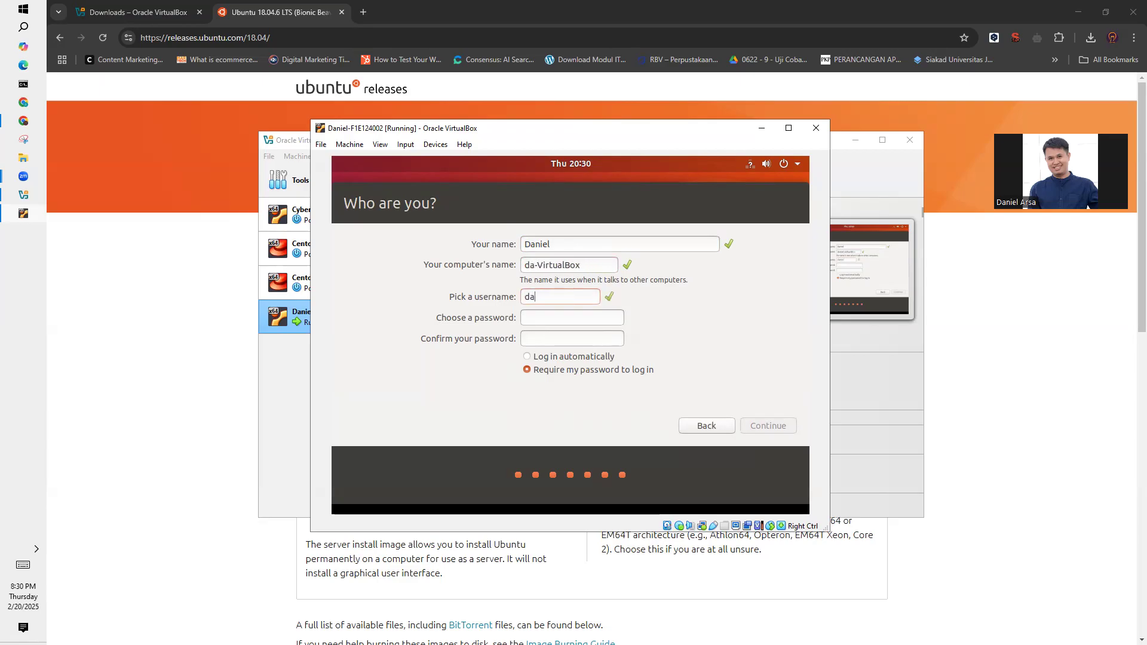
{"action": "type", "text": "niel"}
- Enter and confirm the account password, keep Require my password to log in, and proceed with the Ubuntu installation
{"action": "left_click", "coordinate": [542, 316]}
{"action": "type", "text": "•"}
{"action": "left_click", "coordinate": [544, 336]}
{"action": "type", "text": "•"}
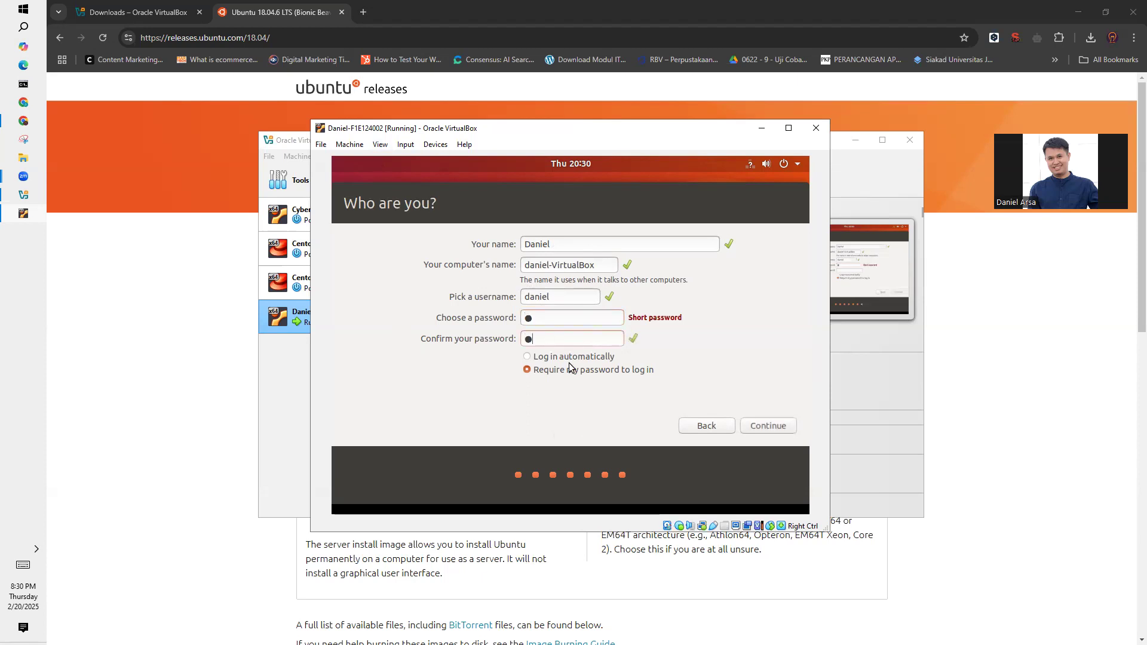
{"action": "left_click", "coordinate": [784, 431]}
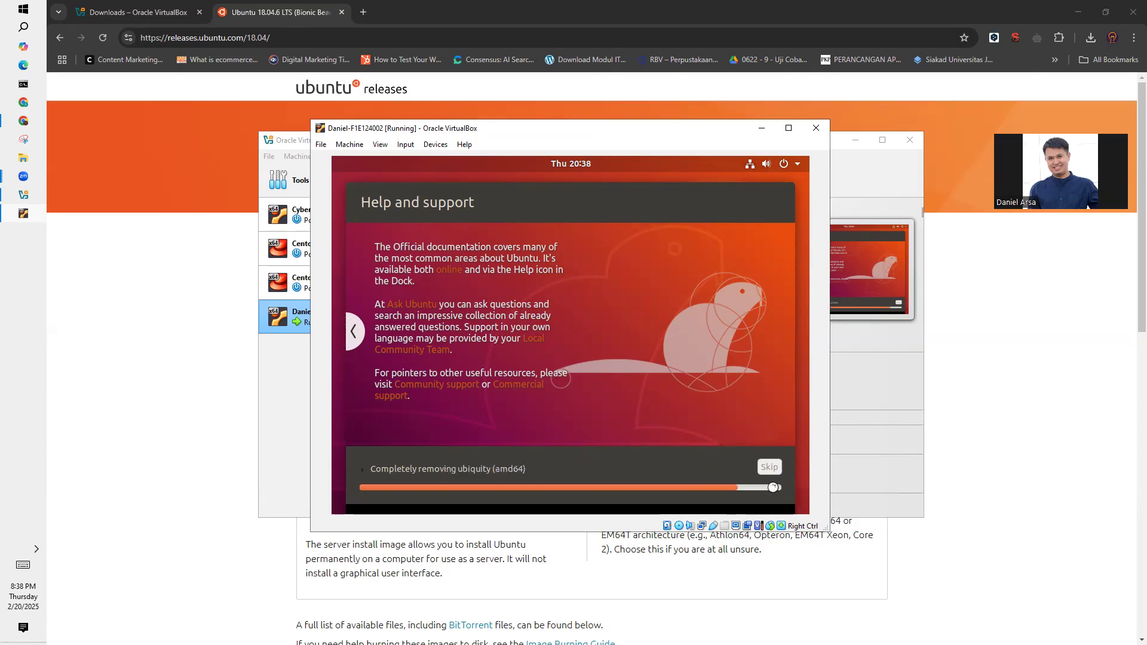
- Restart the virtual machine from the Installation Complete dialog and continue past the request to remove the installation medium
{"action": "left_click", "coordinate": [369, 625]}
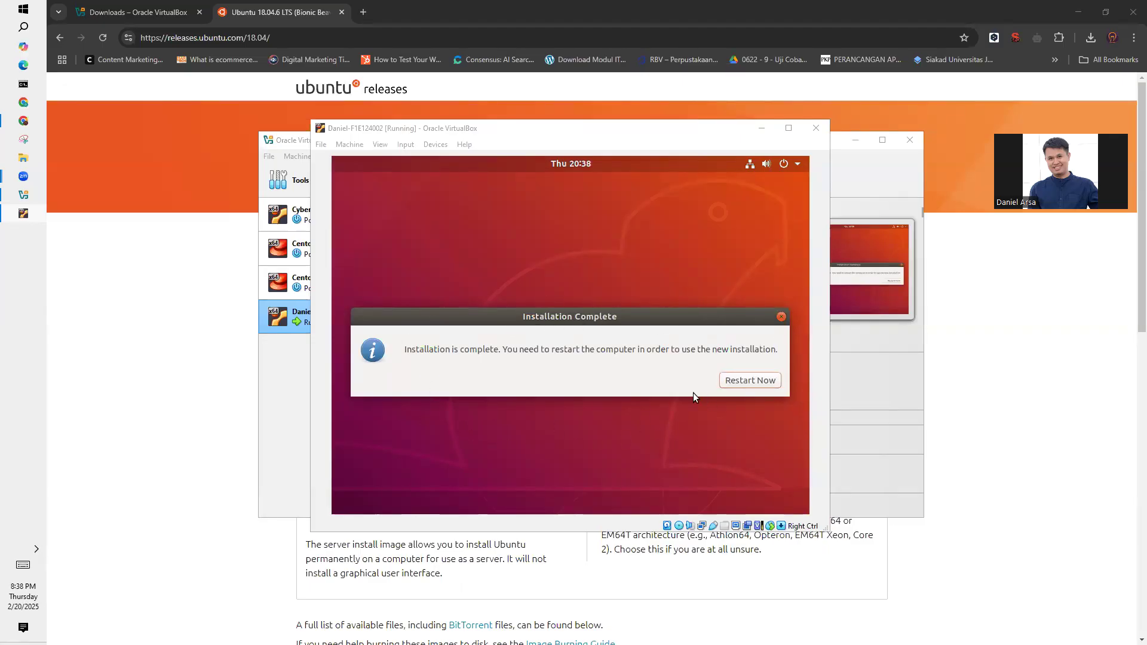
{"action": "left_click_drag", "start_coordinate": [694, 316], "coordinate": [693, 301]}
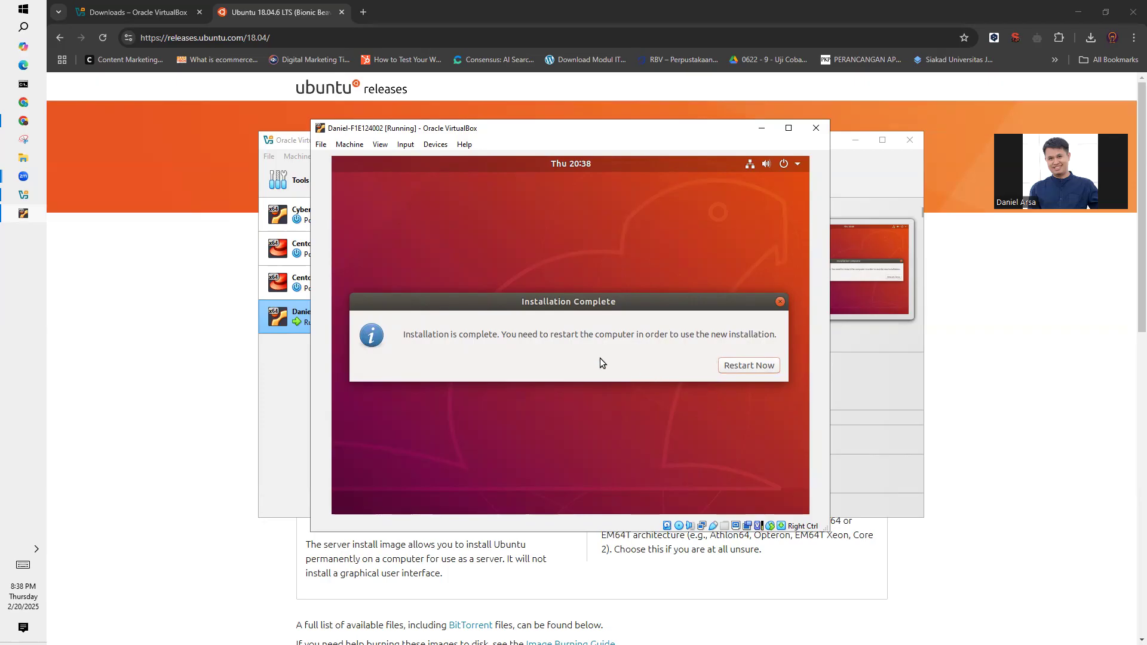
{"action": "left_click", "coordinate": [749, 365]}
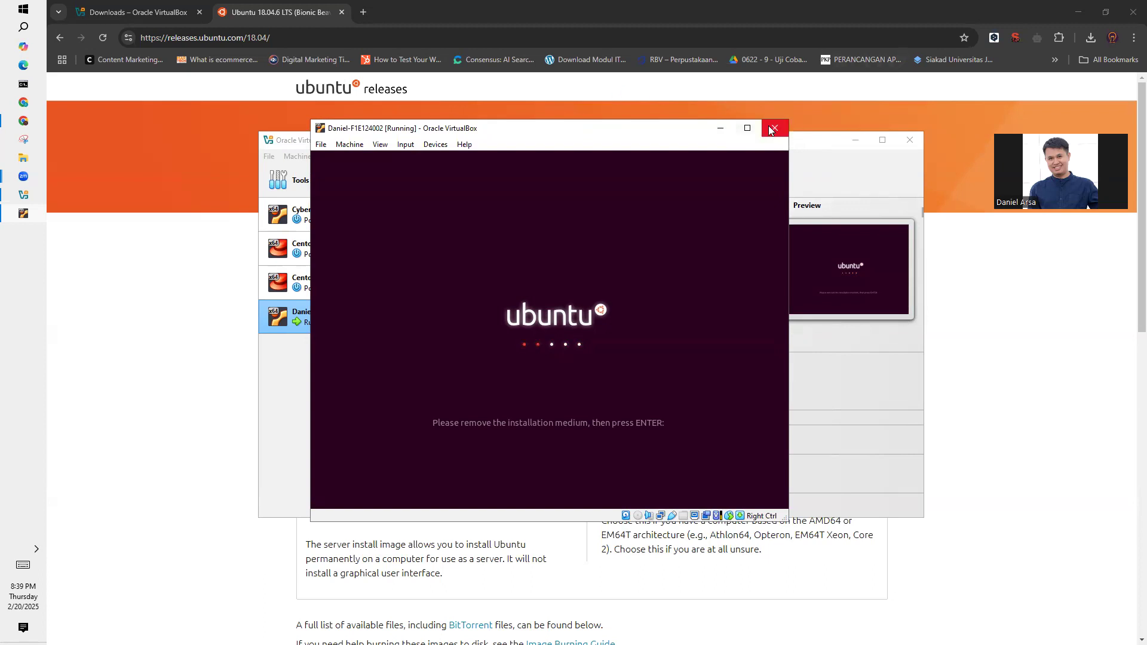
{"action": "key", "text": "Return"}
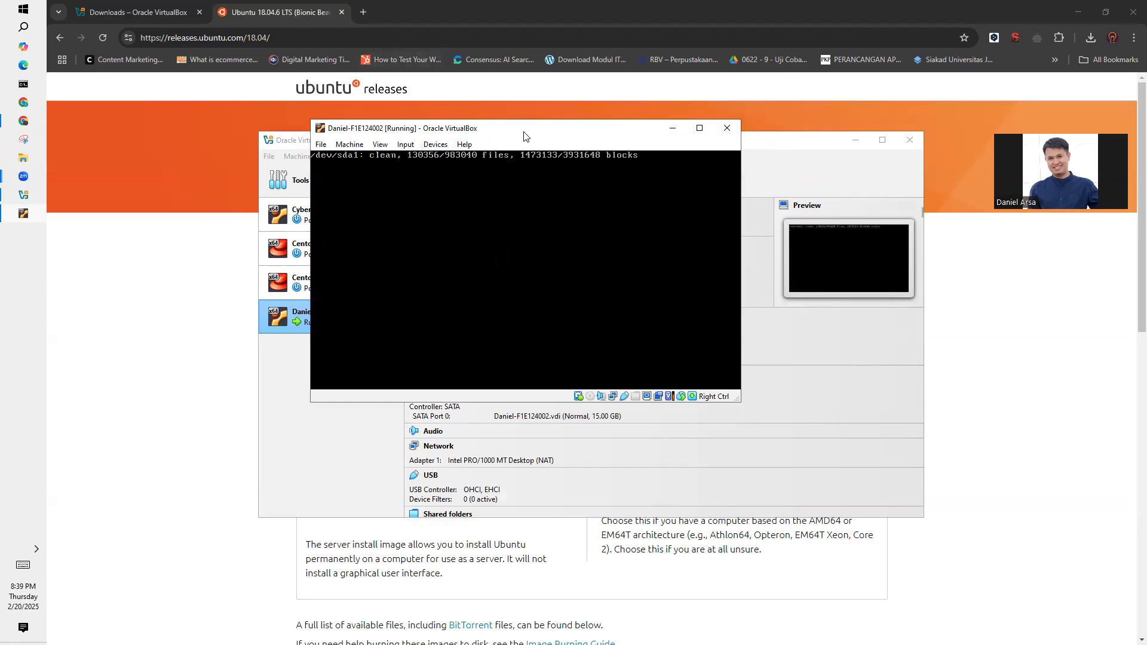
- Reposition the virtual machine window during startup and sign in to the new Ubuntu account with its password
{"action": "left_click_drag", "start_coordinate": [523, 136], "coordinate": [657, 222]}
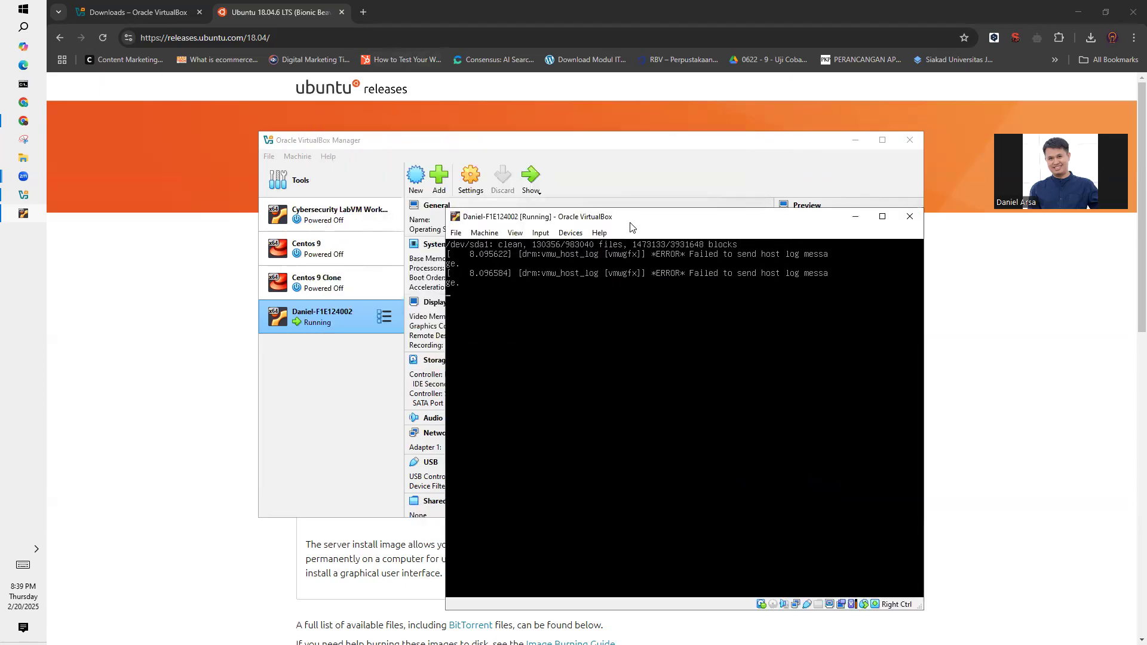
{"action": "left_click_drag", "start_coordinate": [630, 227], "coordinate": [562, 152]}
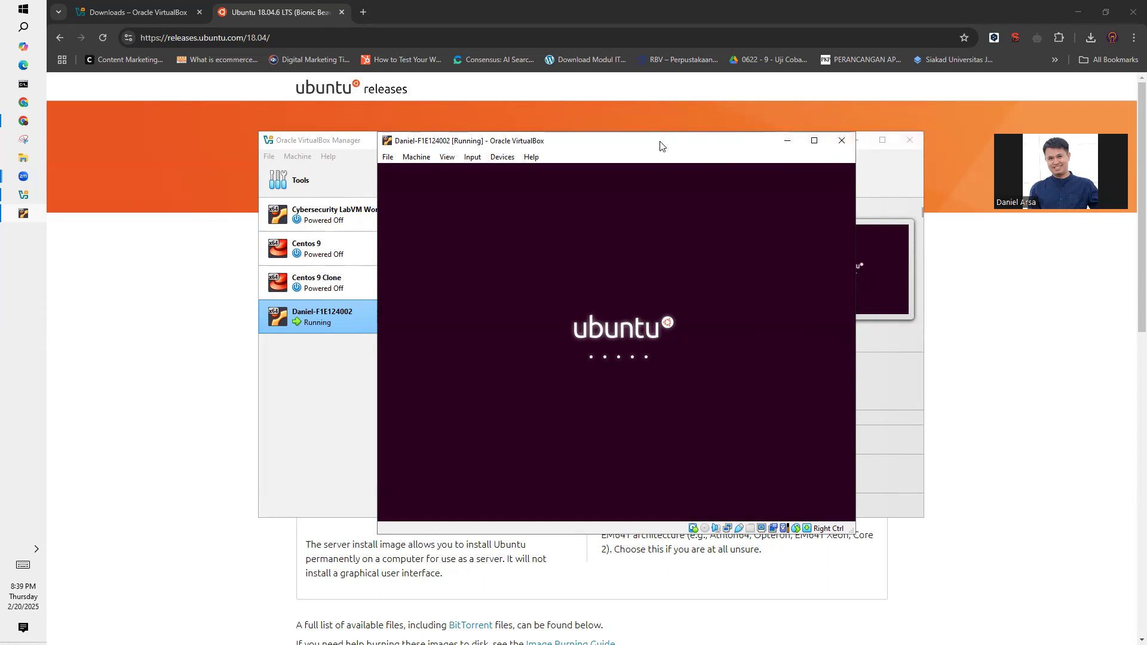
{"action": "left_click_drag", "start_coordinate": [660, 145], "coordinate": [665, 144]}
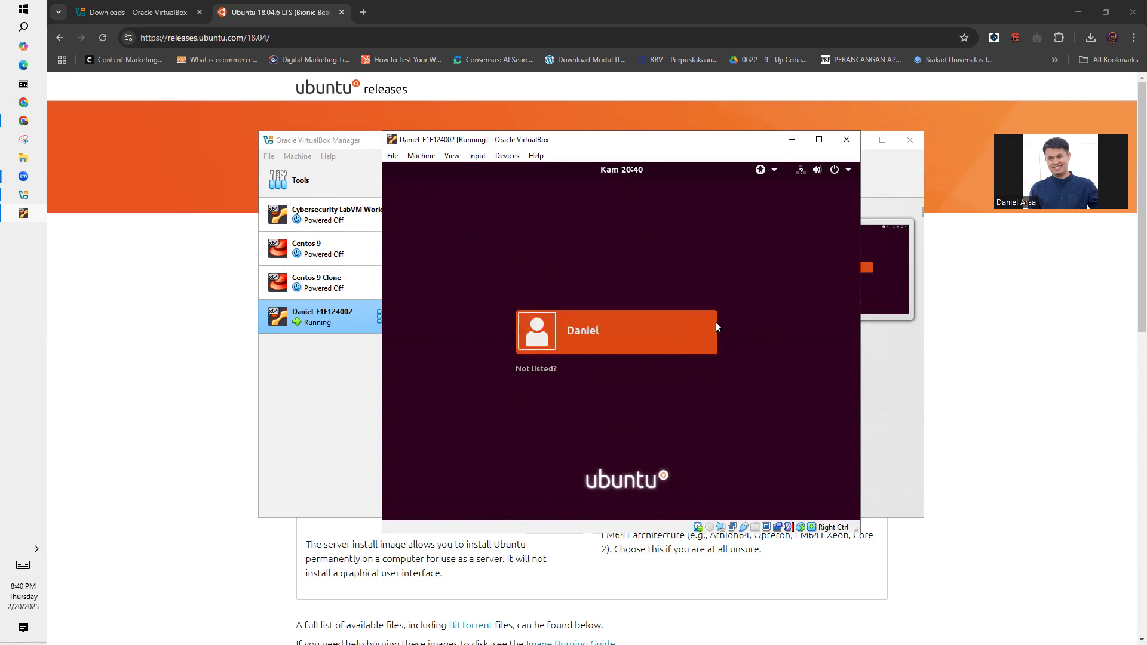
{"action": "left_click", "coordinate": [607, 337]}
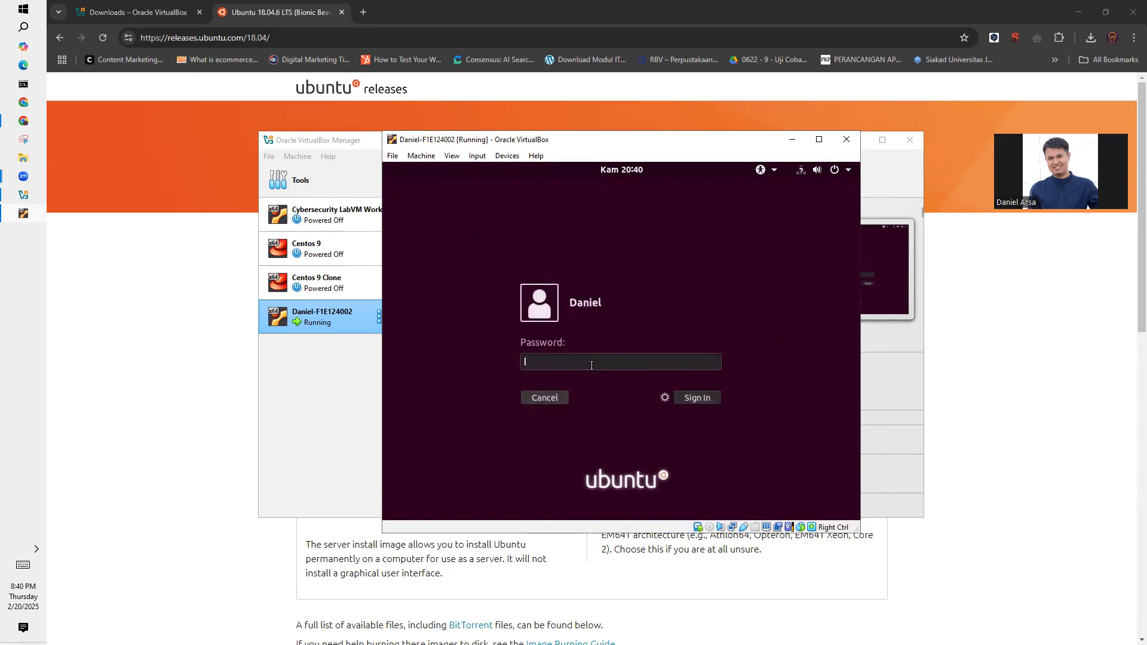
{"action": "type", "text": "d"}
{"action": "left_click", "coordinate": [709, 399]}
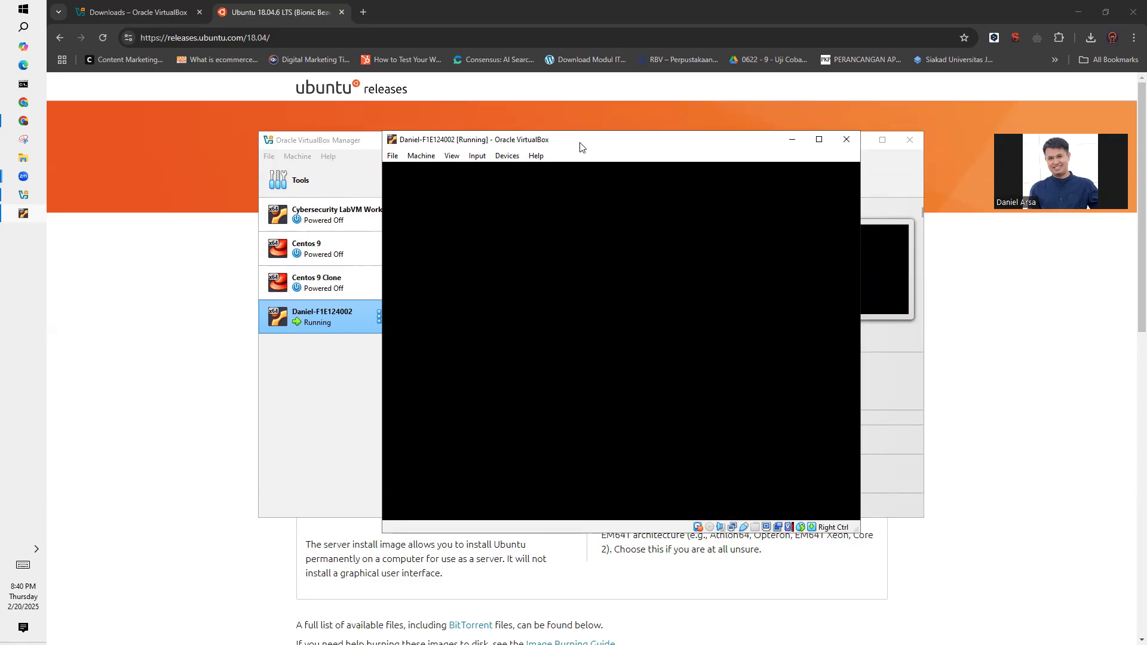
{"action": "left_click_drag", "start_coordinate": [580, 147], "coordinate": [583, 158]}
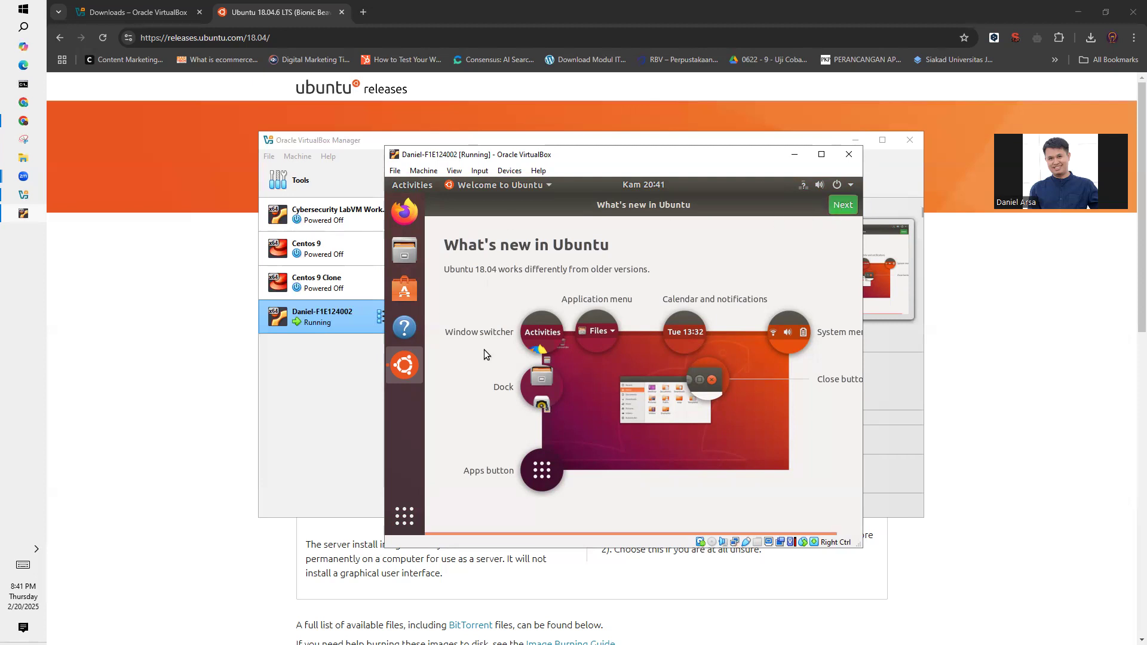
- Advance through the What's new and Livepatch welcome pages, deferring the Ubuntu 20.04.6 LTS upgrade with Ask Me Later
{"action": "left_click", "coordinate": [844, 205]}
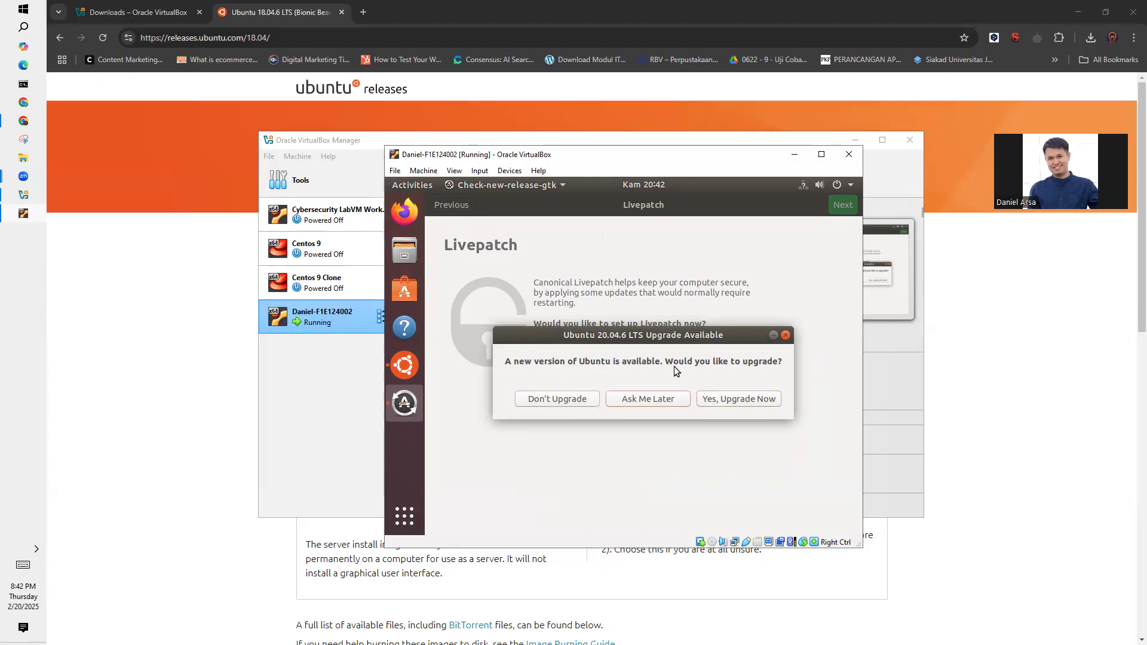
{"action": "left_click", "coordinate": [641, 399]}
{"action": "left_click", "coordinate": [853, 203]}
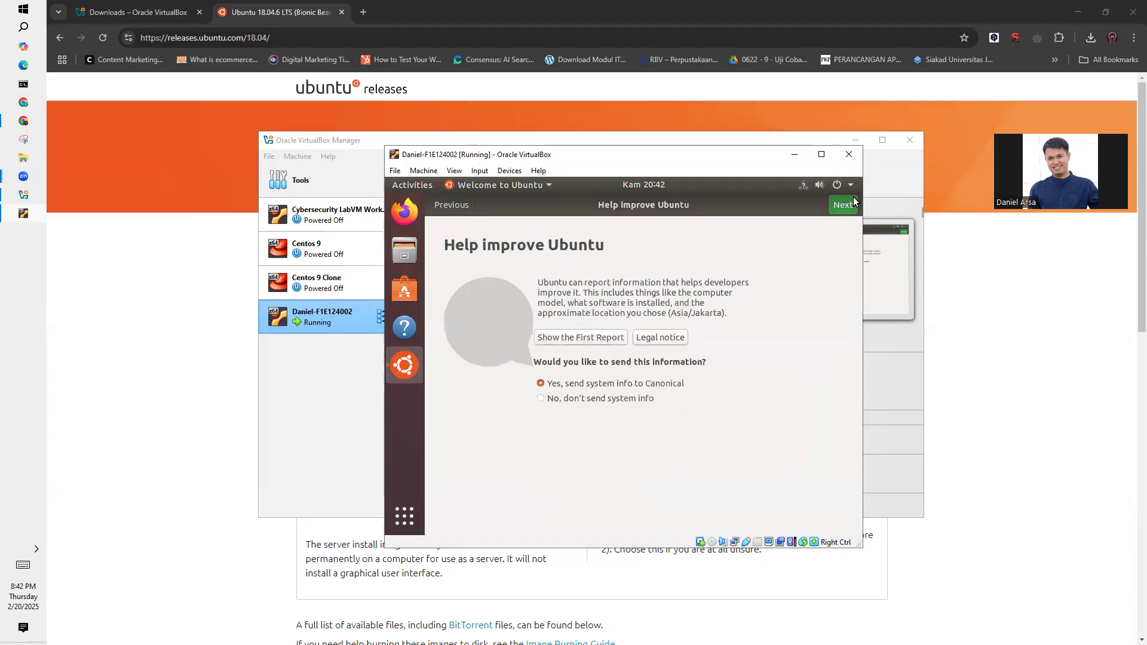
- Choose No, don't send system info, and finish the Welcome to Ubuntu setup
{"action": "left_click", "coordinate": [632, 405]}
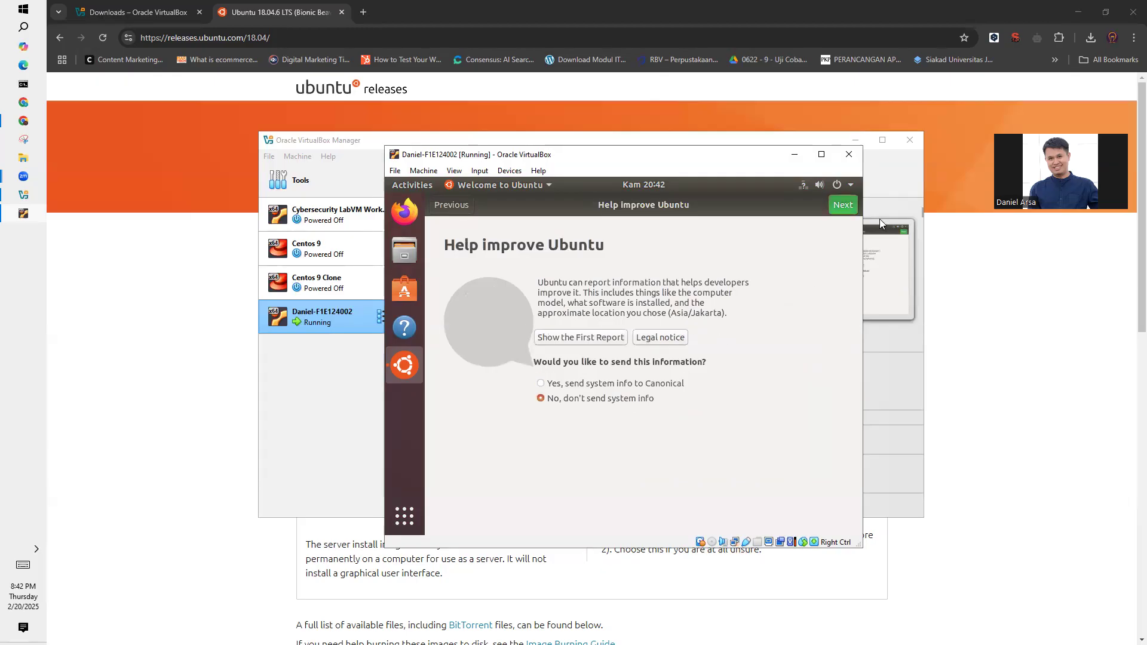
{"action": "left_click", "coordinate": [839, 206]}
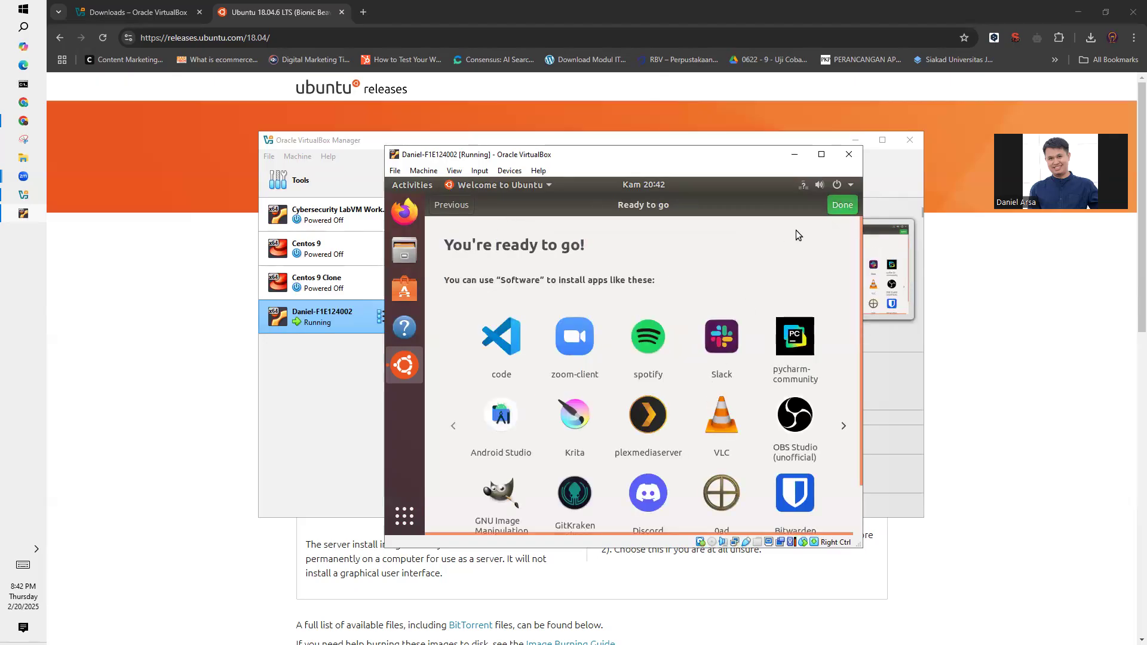
{"action": "left_click", "coordinate": [850, 207]}
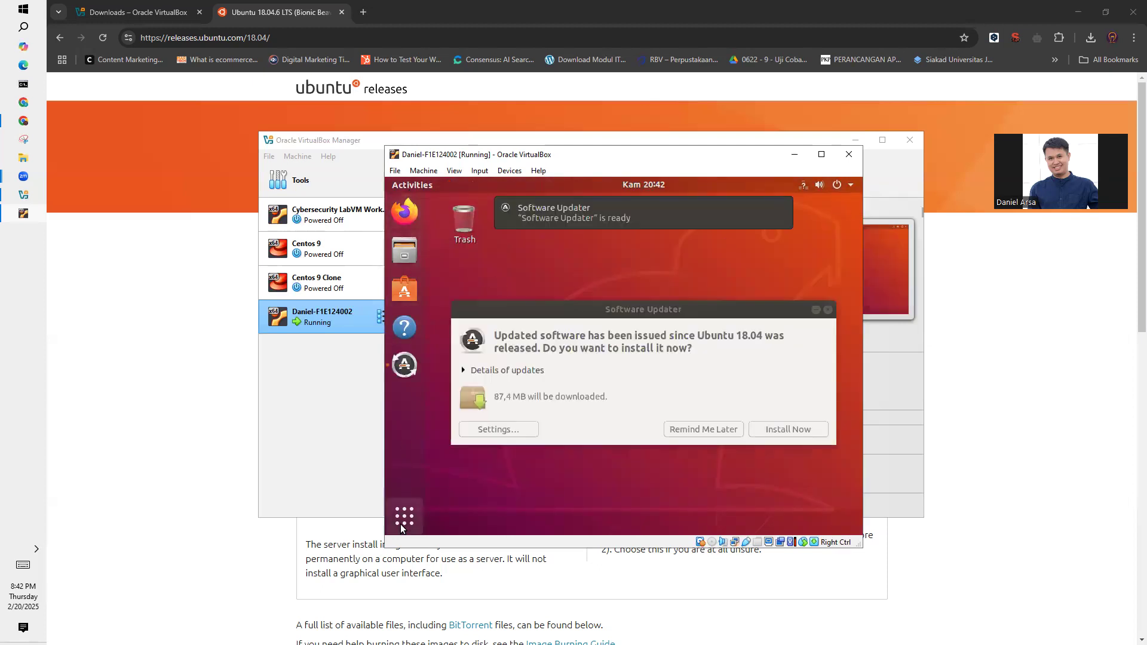
- Postpone the Ubuntu 18.04 updates in Software Updater with Remind Me Later
{"action": "left_click", "coordinate": [400, 525]}
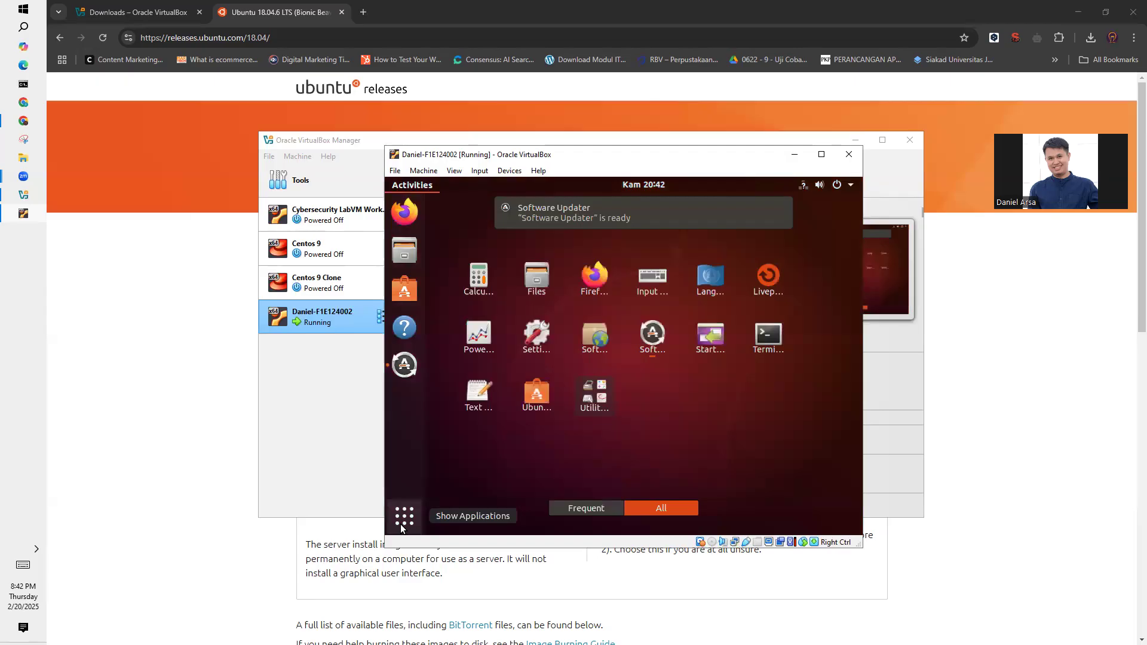
{"action": "left_click", "coordinate": [401, 525]}
{"action": "left_click", "coordinate": [693, 429]}
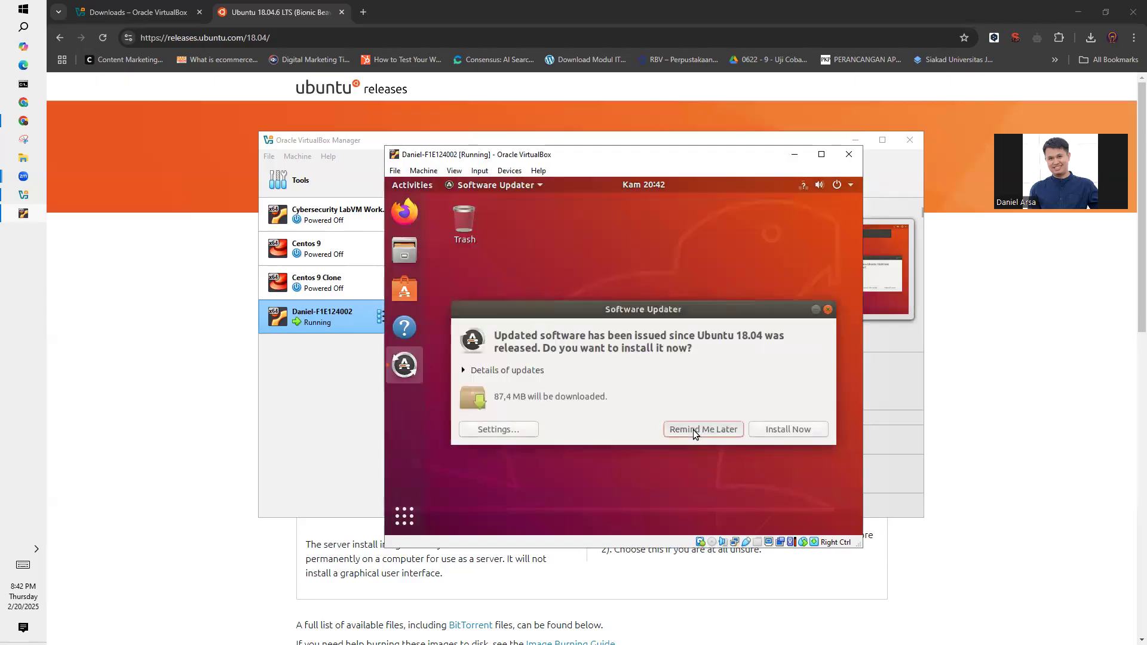
- Open Terminal from the Ubuntu applications overview and run lscpu
{"action": "left_click", "coordinate": [404, 517]}
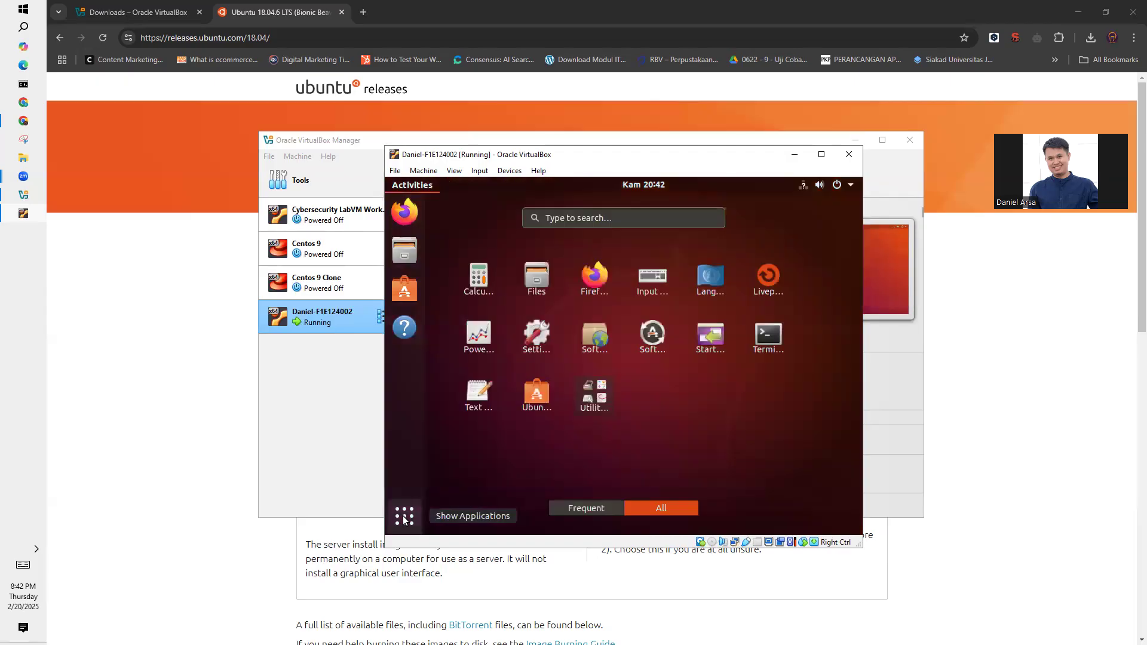
{"action": "left_click", "coordinate": [778, 332]}
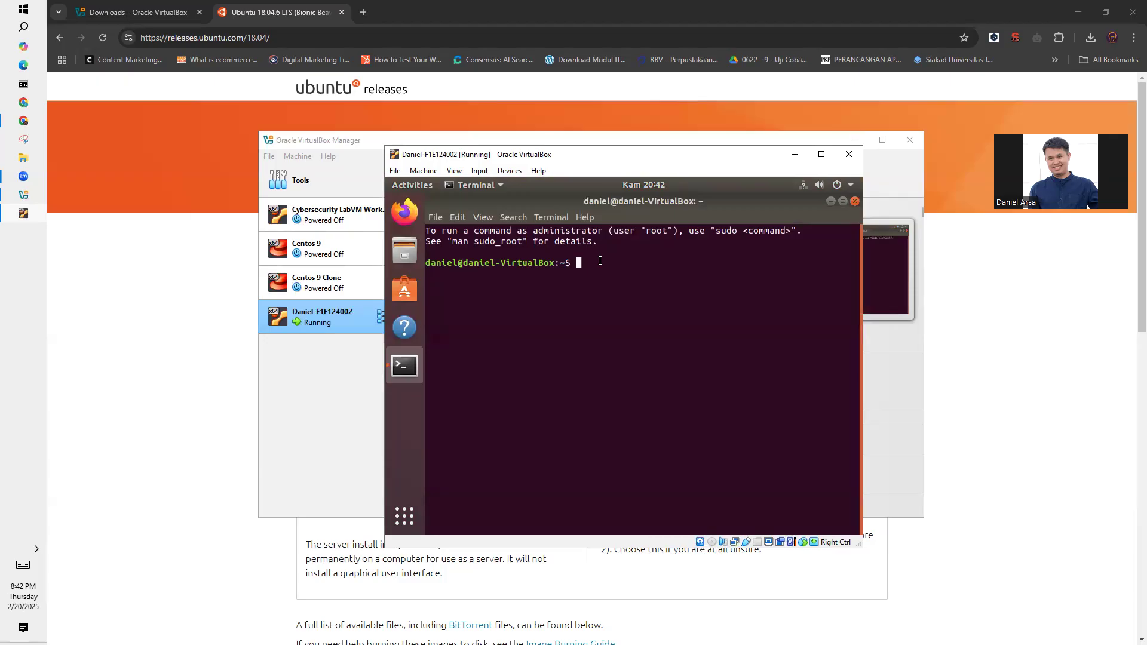
{"action": "type", "text": "lscpu"}
{"action": "key", "text": "Return"}
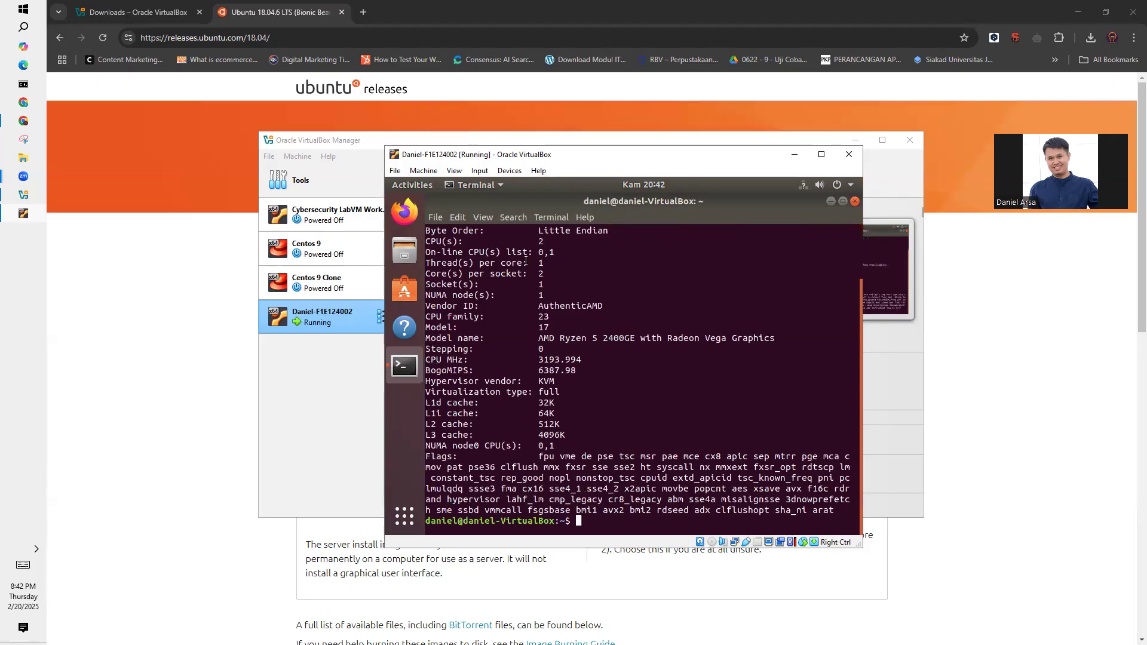
- Examine the byte order, CPU count, threads per core and model name in the lscpu output, highlighting these entries
{"action": "scroll", "coordinate": [562, 355], "scroll_direction": "up", "scroll_amount": 2}
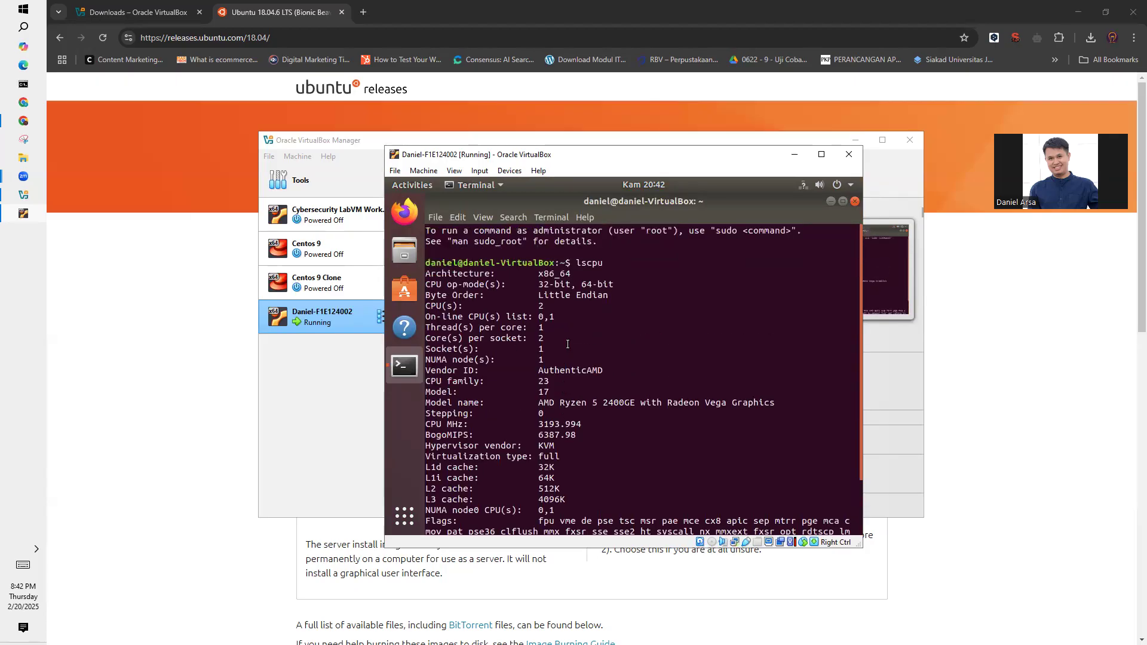
{"action": "left_click_drag", "start_coordinate": [570, 273], "coordinate": [539, 295]}
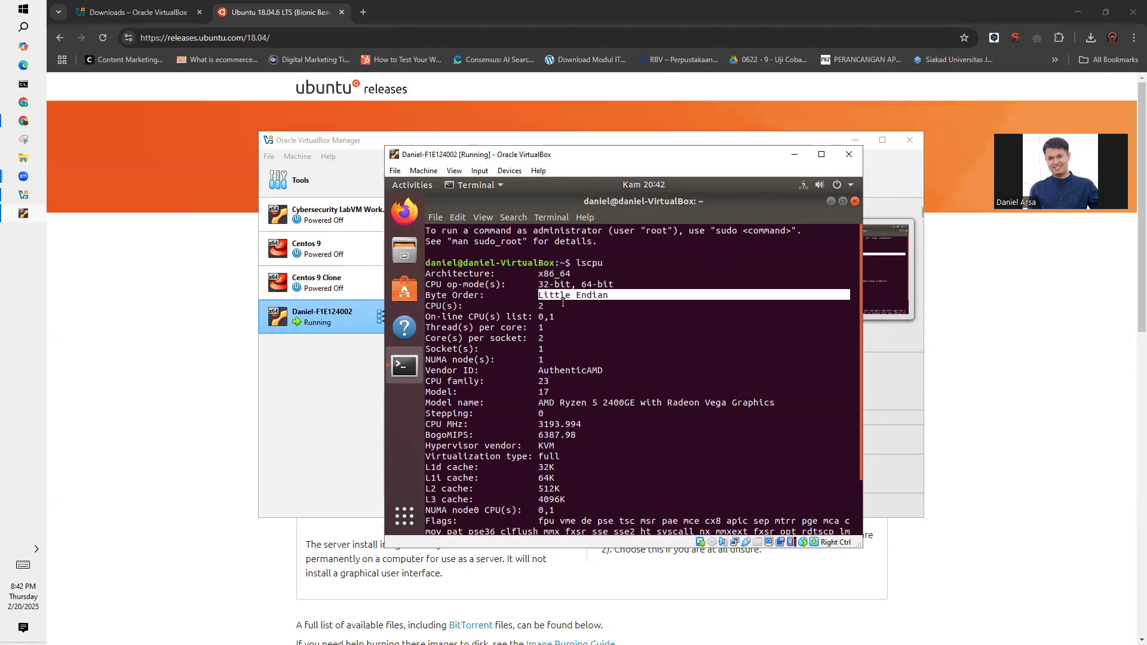
{"action": "left_click", "coordinate": [564, 302]}
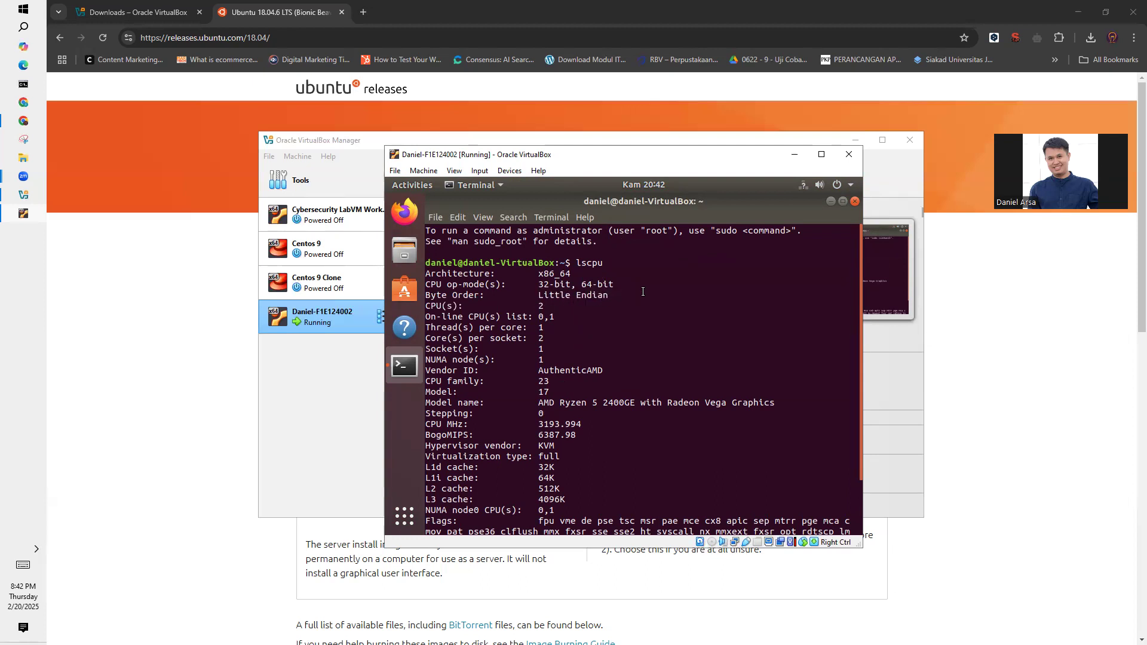
{"action": "left_click_drag", "start_coordinate": [550, 307], "coordinate": [439, 311]}
{"action": "left_click_drag", "start_coordinate": [563, 328], "coordinate": [427, 328]}
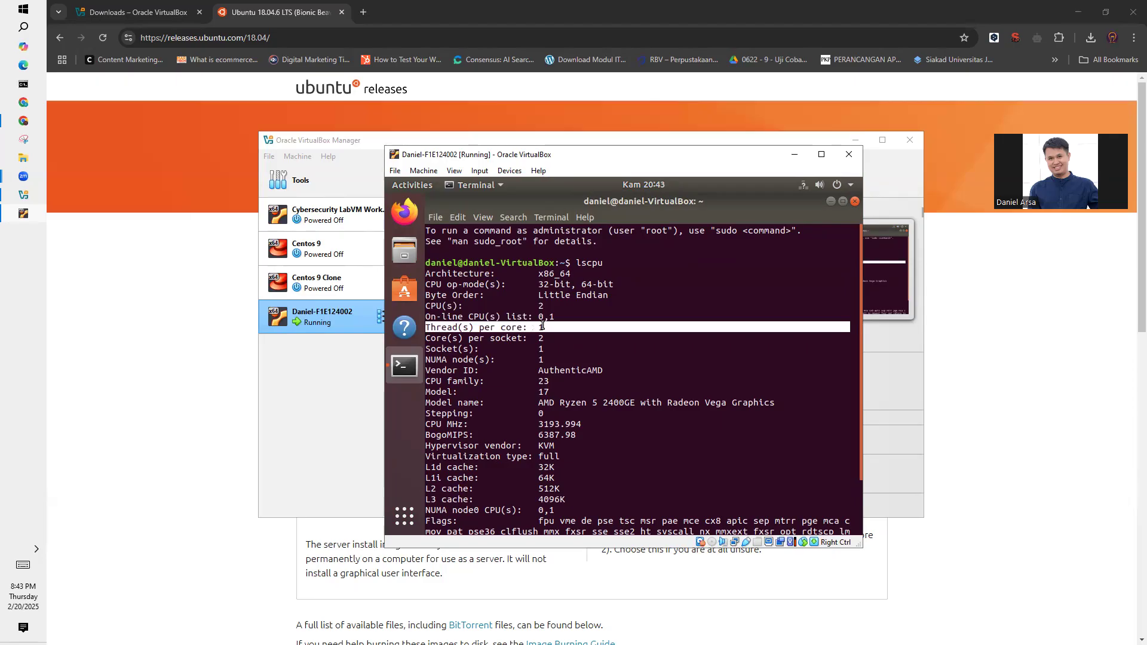
{"action": "left_click", "coordinate": [599, 340]}
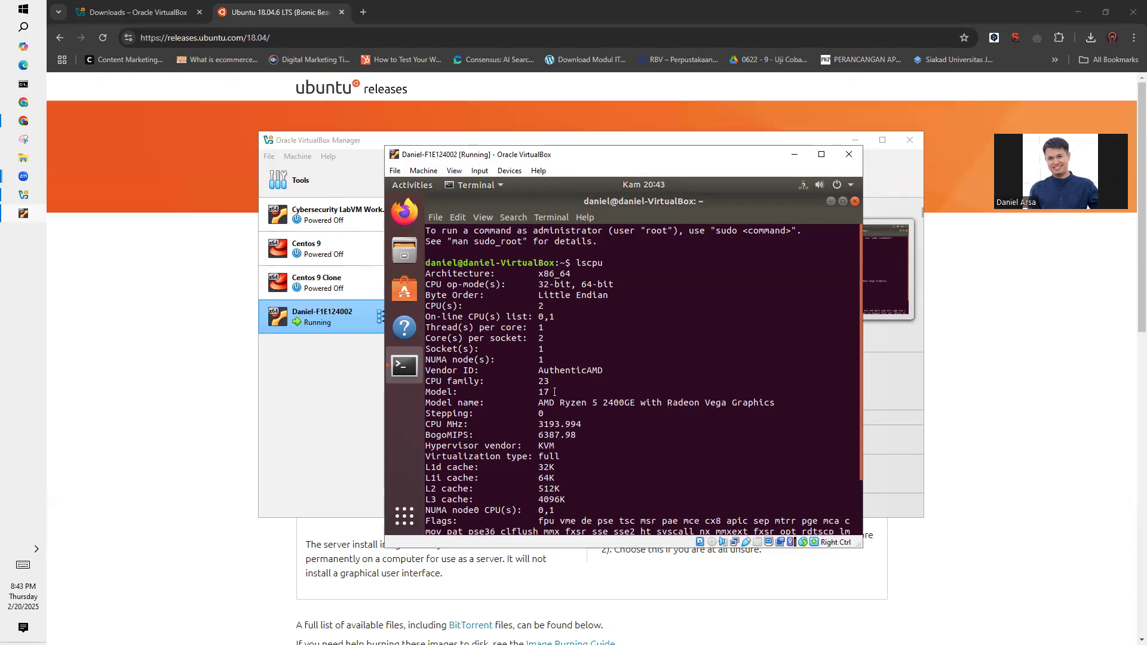
{"action": "left_click_drag", "start_coordinate": [535, 401], "coordinate": [774, 402]}
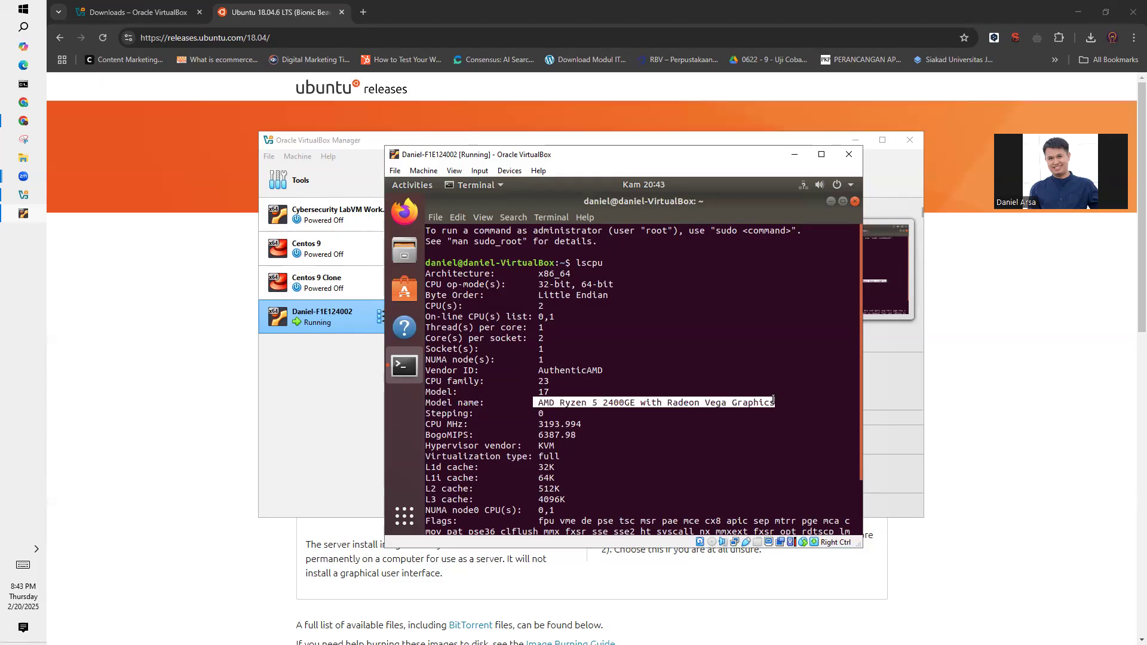
{"action": "left_click", "coordinate": [600, 399]}
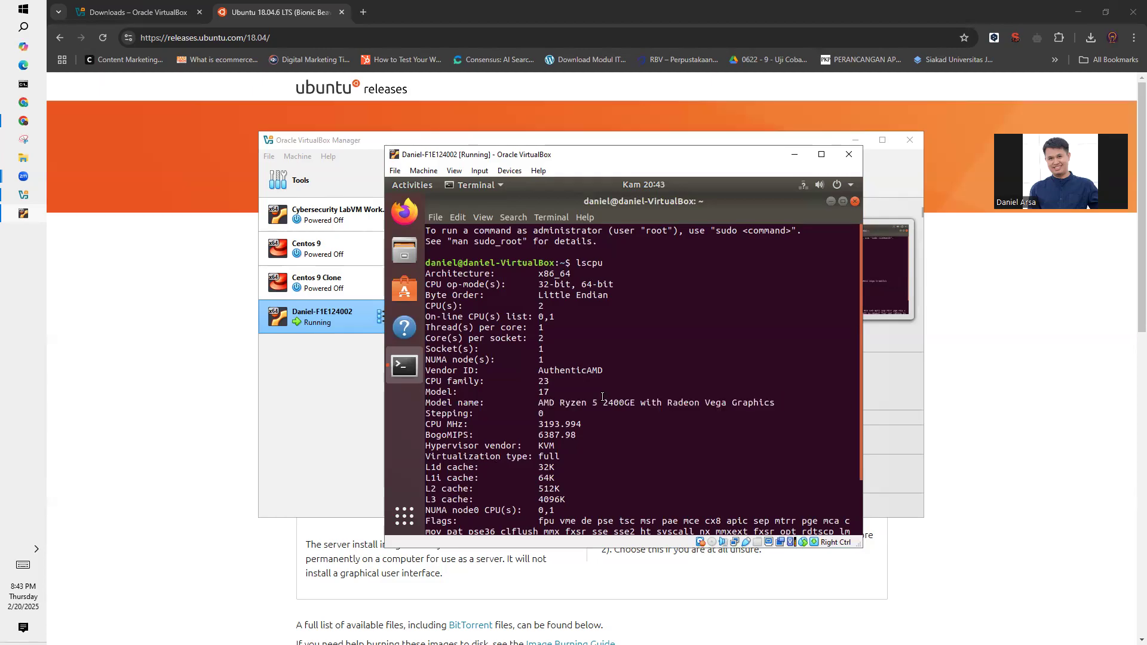
- Examine the L2 cache and CPU MHz lines further down the lscpu output, highlighting each one
{"action": "scroll", "coordinate": [602, 397], "scroll_direction": "down", "scroll_amount": 1}
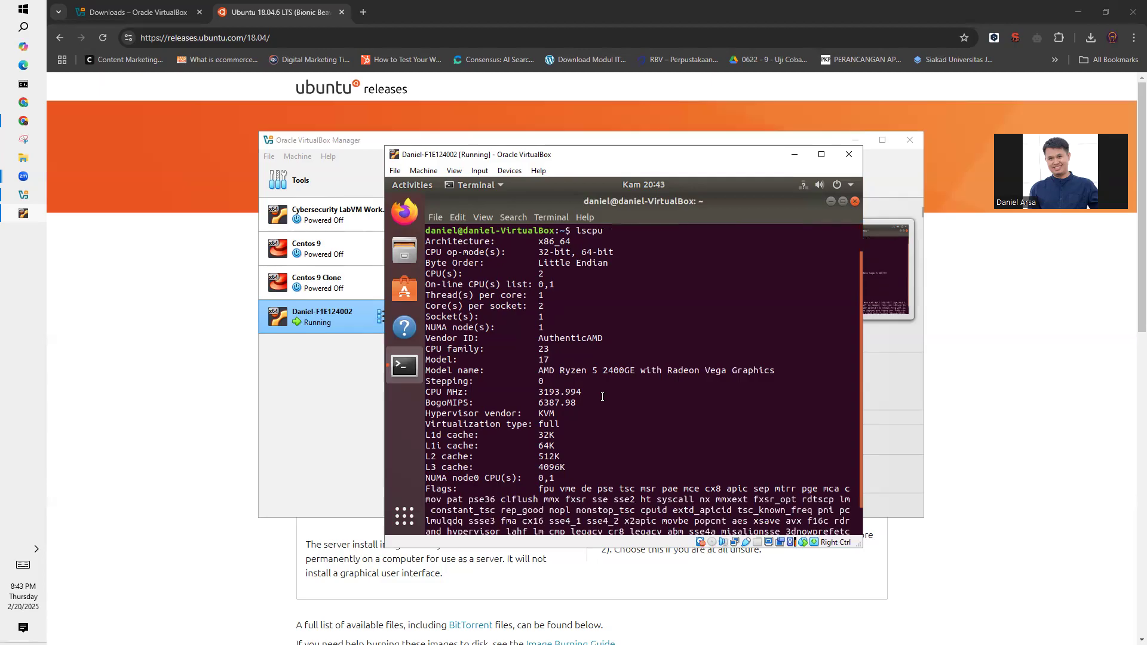
{"action": "scroll", "coordinate": [440, 445], "scroll_direction": "down", "scroll_amount": 1}
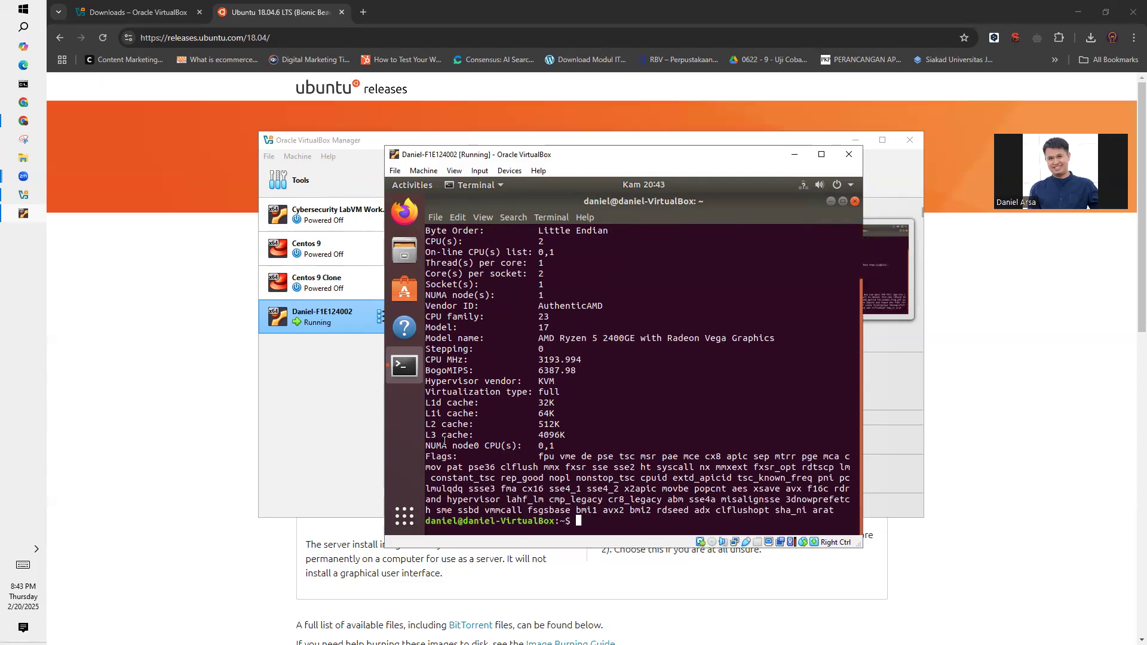
{"action": "mouse_move", "coordinate": [436, 425]}
{"action": "left_mouse_down"}
{"action": "mouse_move", "coordinate": [776, 425]}
{"action": "mouse_move", "coordinate": [420, 424]}
{"action": "left_mouse_up"}
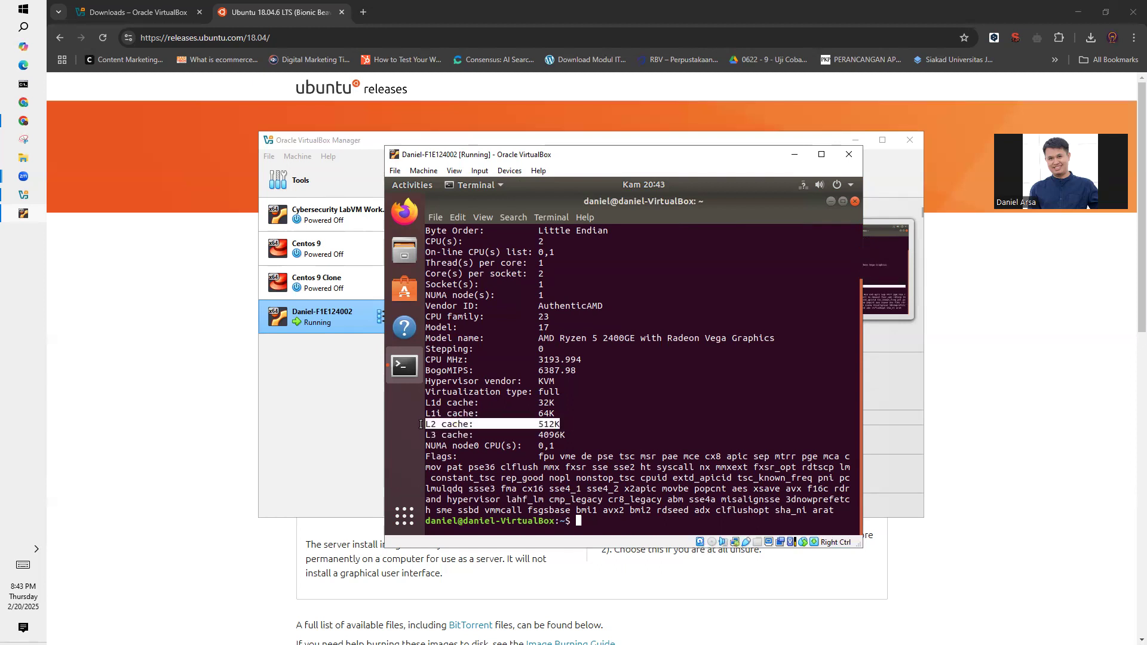
{"action": "mouse_move", "coordinate": [425, 370]}
{"action": "left_mouse_down"}
{"action": "mouse_move", "coordinate": [542, 370]}
{"action": "mouse_move", "coordinate": [424, 358]}
{"action": "left_mouse_up"}
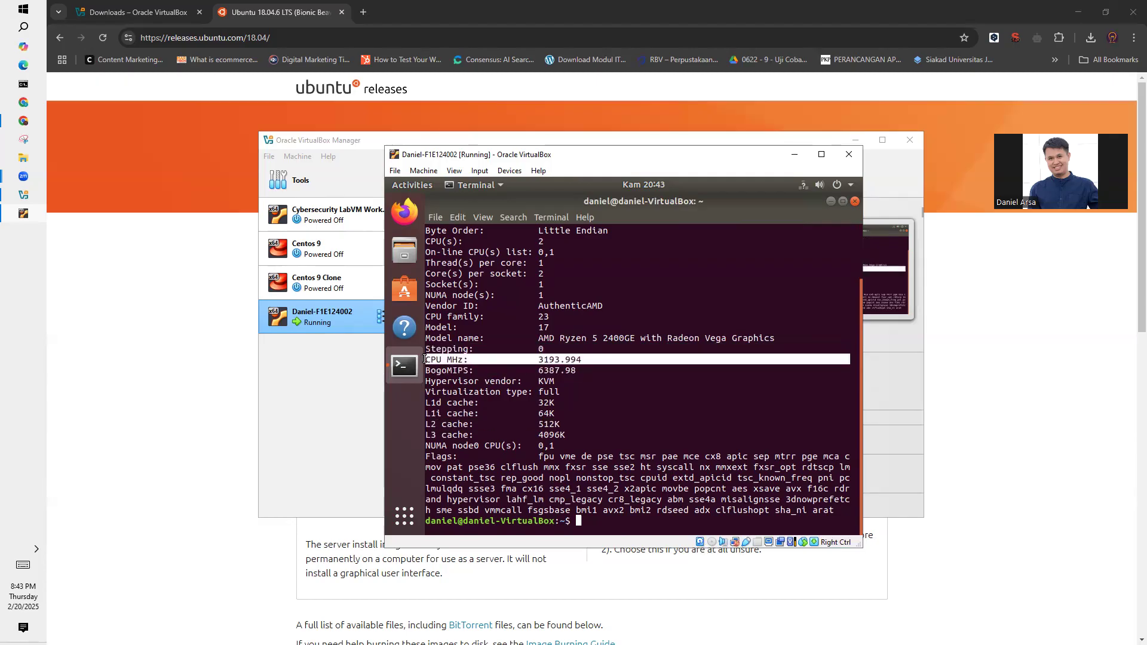
{"action": "left_click", "coordinate": [537, 363]}
{"action": "left_click_drag", "start_coordinate": [536, 363], "coordinate": [579, 363]}
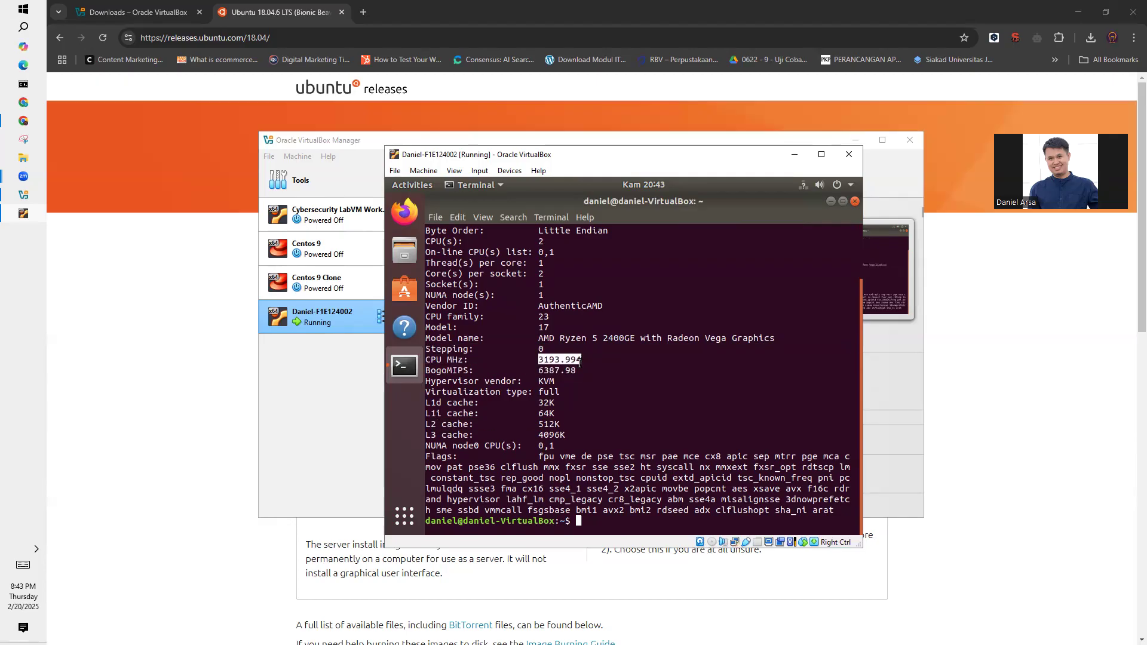
{"action": "left_click", "coordinate": [445, 363]}
{"action": "left_click_drag", "start_coordinate": [428, 358], "coordinate": [578, 359]}
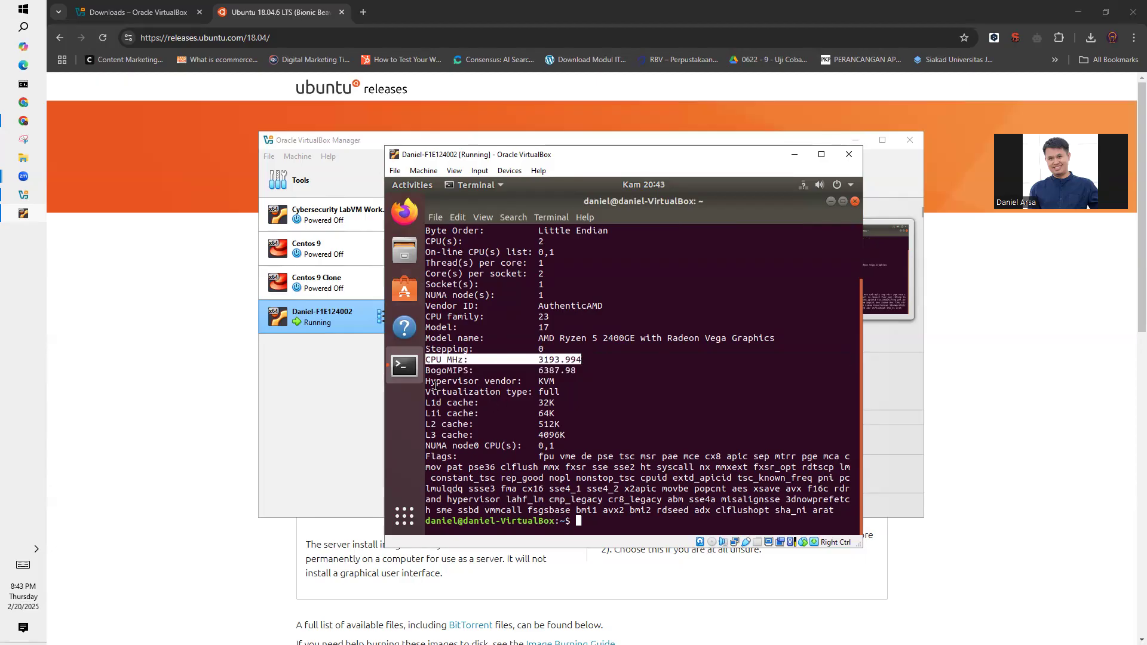
- Highlight the hypervisor vendor and virtualization type entries in the lscpu output, and return to the start of the listing
{"action": "left_click_drag", "start_coordinate": [438, 383], "coordinate": [561, 382]}
{"action": "left_click", "coordinate": [559, 381]}
{"action": "double_click", "coordinate": [541, 382]}
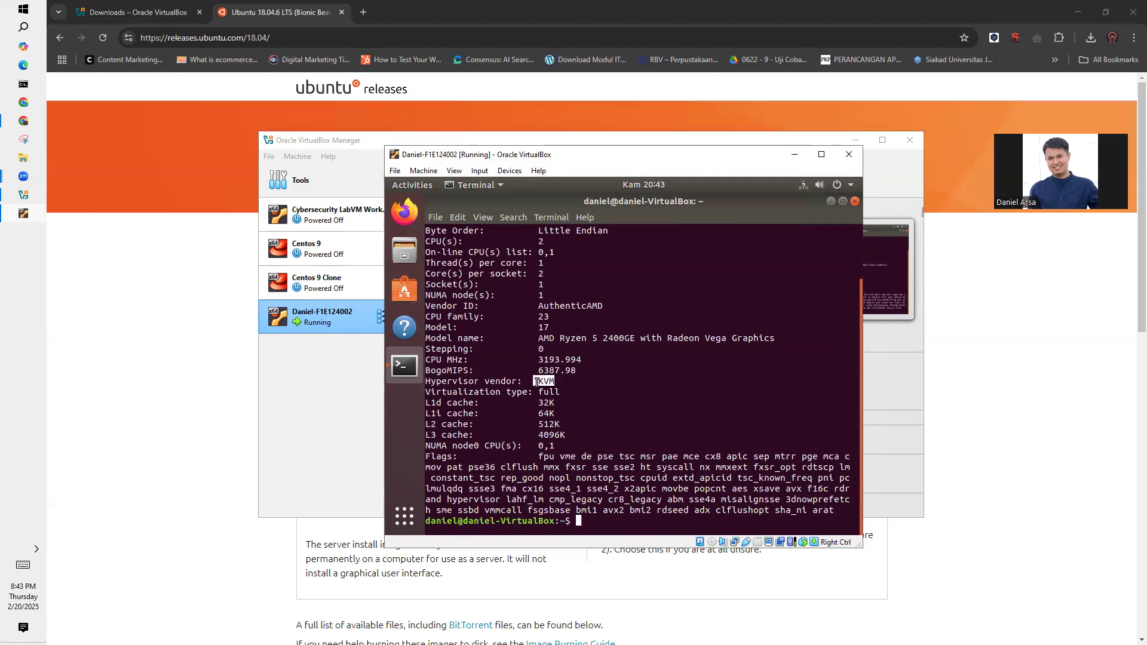
{"action": "left_click", "coordinate": [542, 381]}
{"action": "left_click_drag", "start_coordinate": [557, 383], "coordinate": [463, 387]}
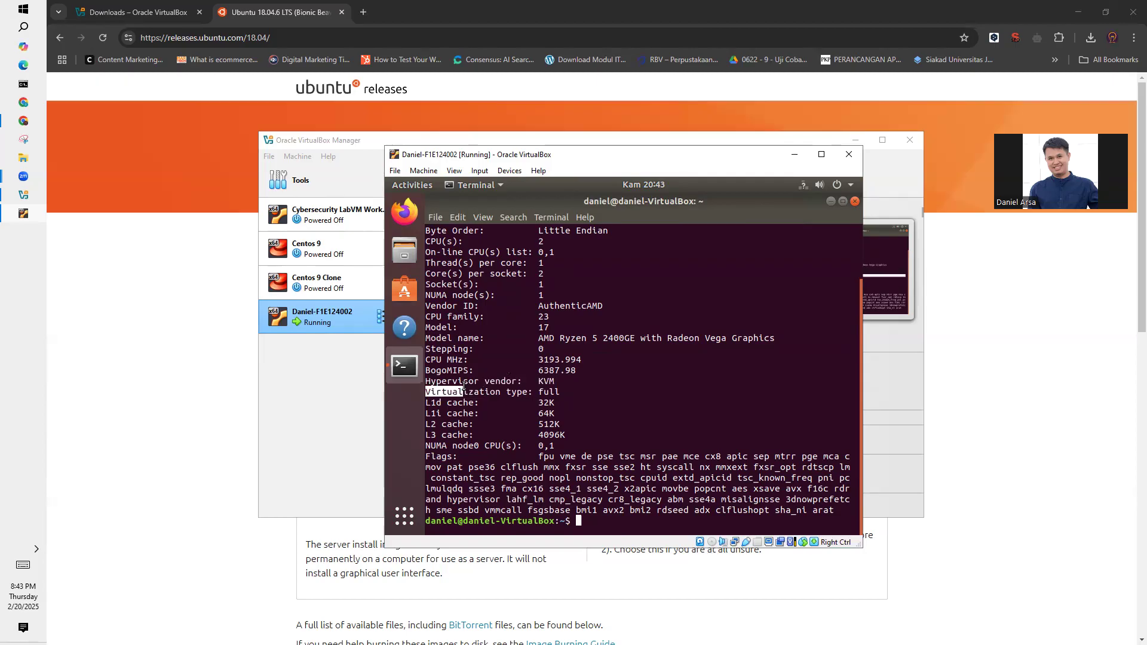
{"action": "scroll", "coordinate": [518, 415], "scroll_direction": "up", "scroll_amount": 2}
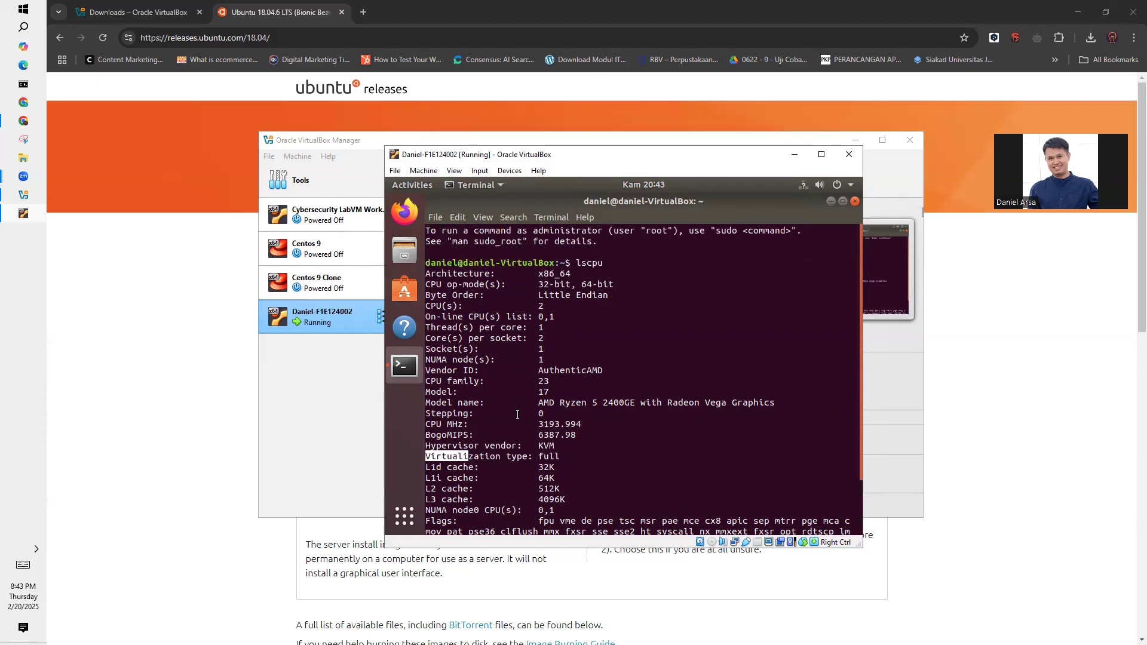
- Clear the terminal and list the virtual machine's block devices with lsblk
{"action": "scroll", "coordinate": [556, 341], "scroll_direction": "down", "scroll_amount": 2}
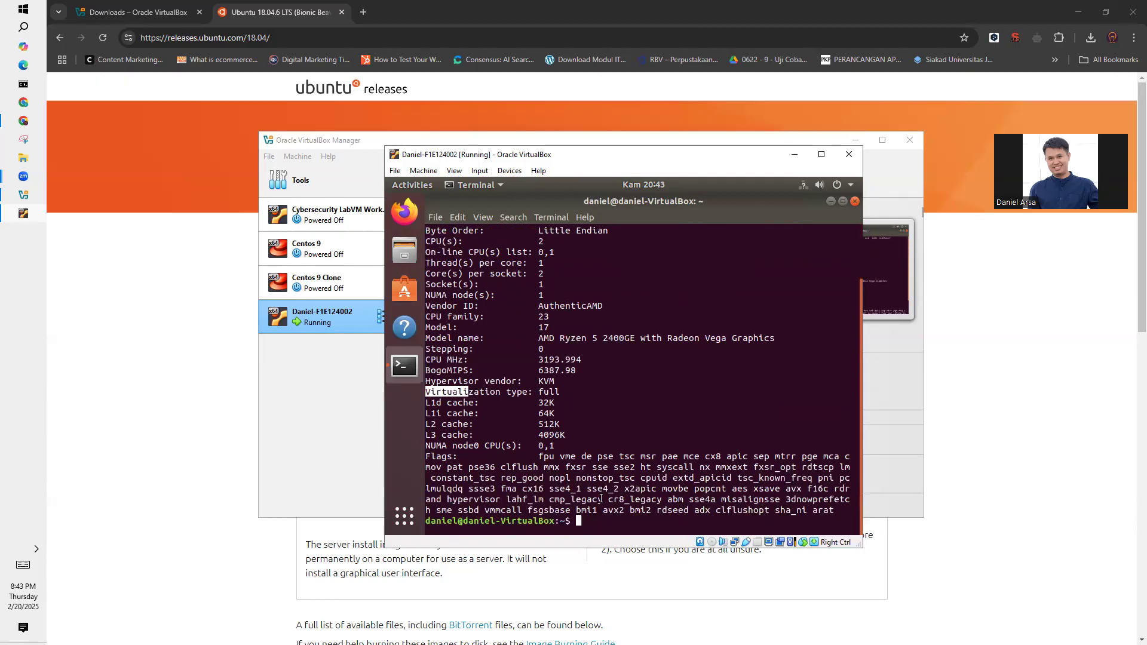
{"action": "left_click", "coordinate": [602, 525]}
{"action": "type", "text": "clea"}
{"action": "type", "text": "r"}
{"action": "key", "text": "Return"}
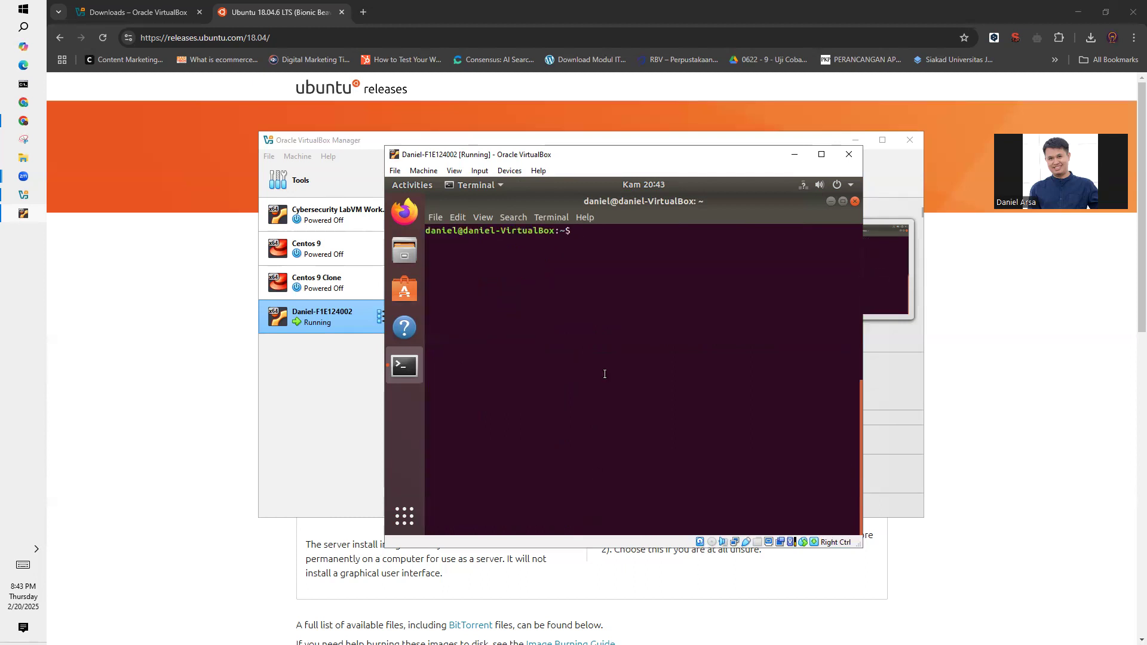
{"action": "type", "text": "lsblk"}
{"action": "key", "text": "Return"}
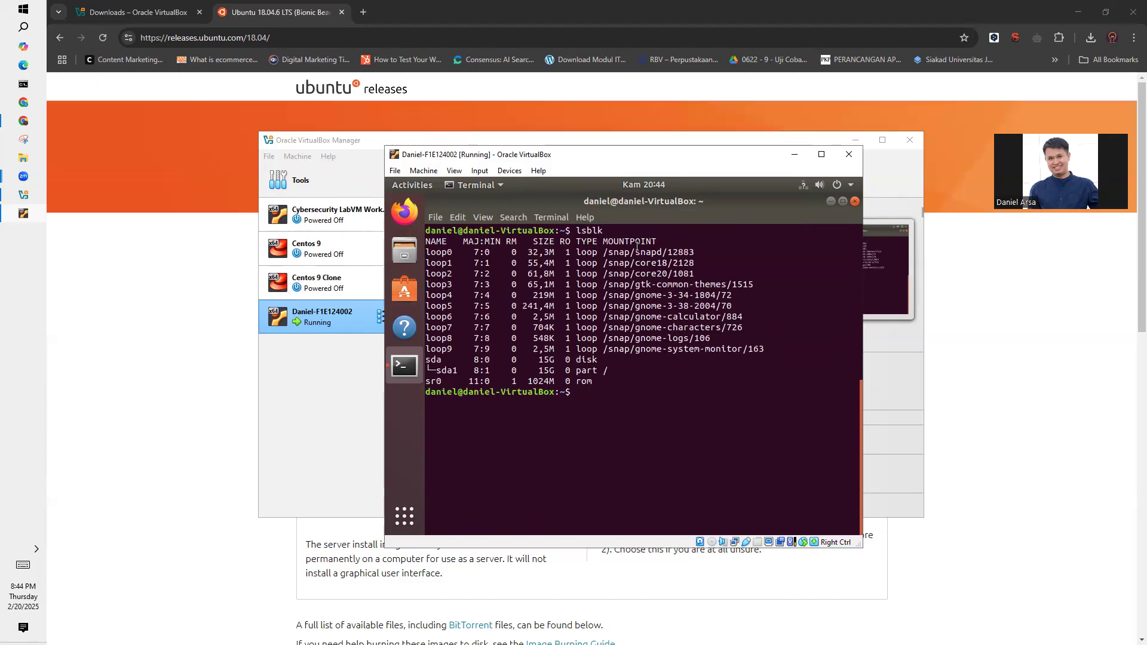
- Examine the sda disk and sda1 partition rows in the lsblk output by highlighting them, and review the earlier lscpu listing
{"action": "mouse_move", "coordinate": [426, 362]}
{"action": "left_mouse_down"}
{"action": "mouse_move", "coordinate": [613, 369]}
{"action": "mouse_move", "coordinate": [428, 361]}
{"action": "left_mouse_up"}
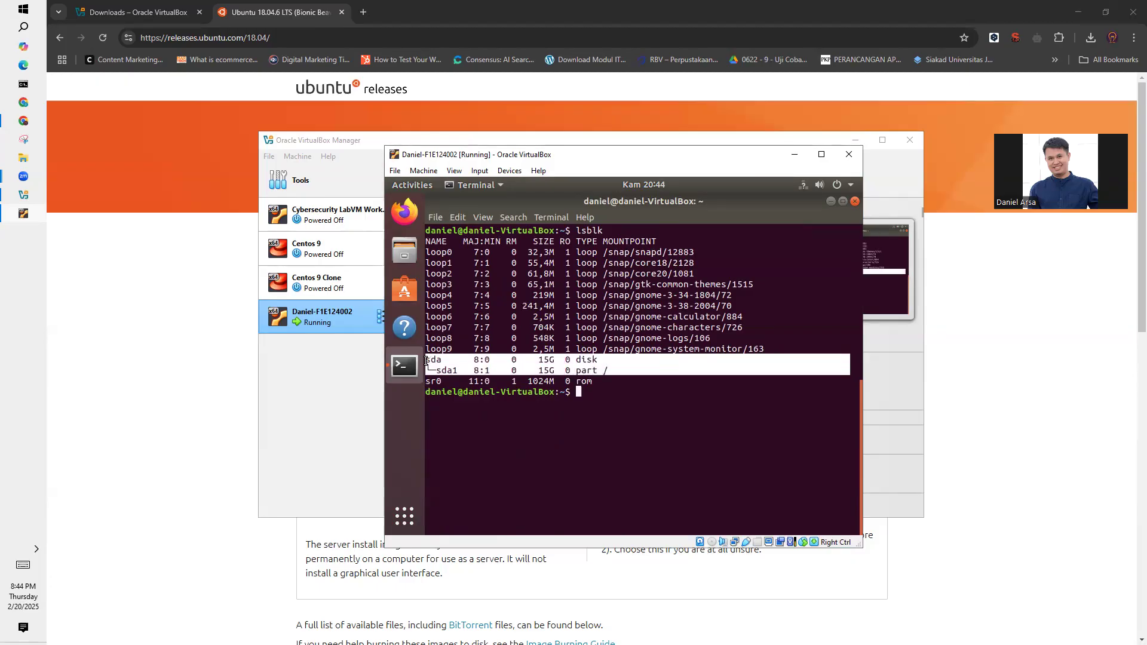
{"action": "left_click", "coordinate": [571, 367]}
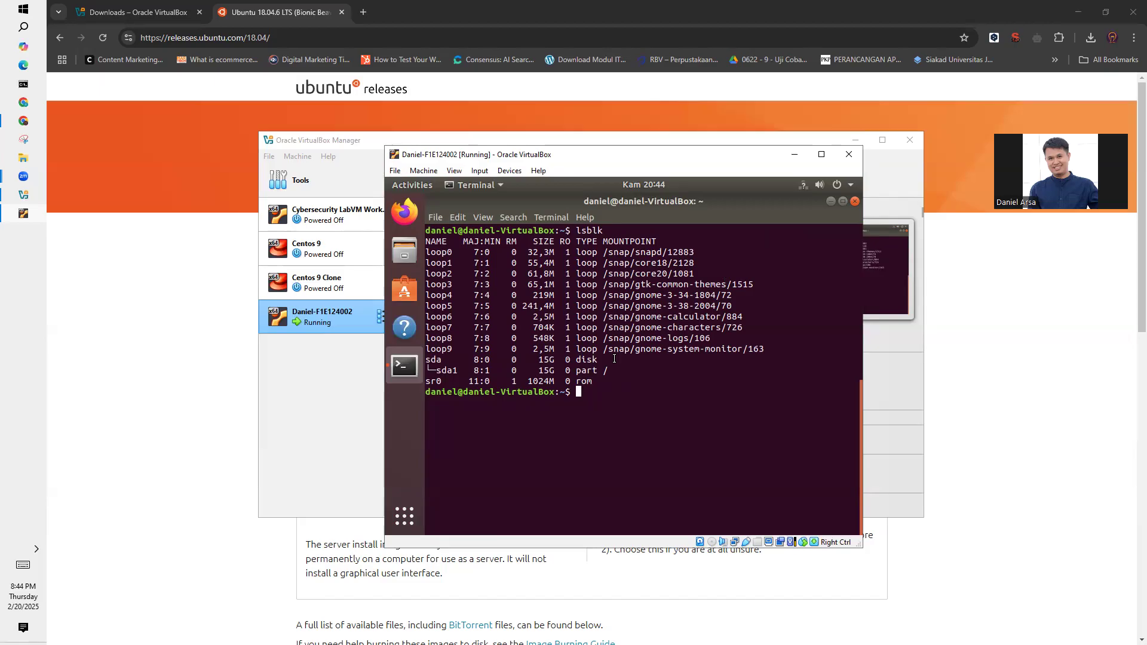
{"action": "scroll", "coordinate": [617, 359], "scroll_direction": "up", "scroll_amount": 8}
{"action": "scroll", "coordinate": [617, 359], "scroll_direction": "up", "scroll_amount": 2}
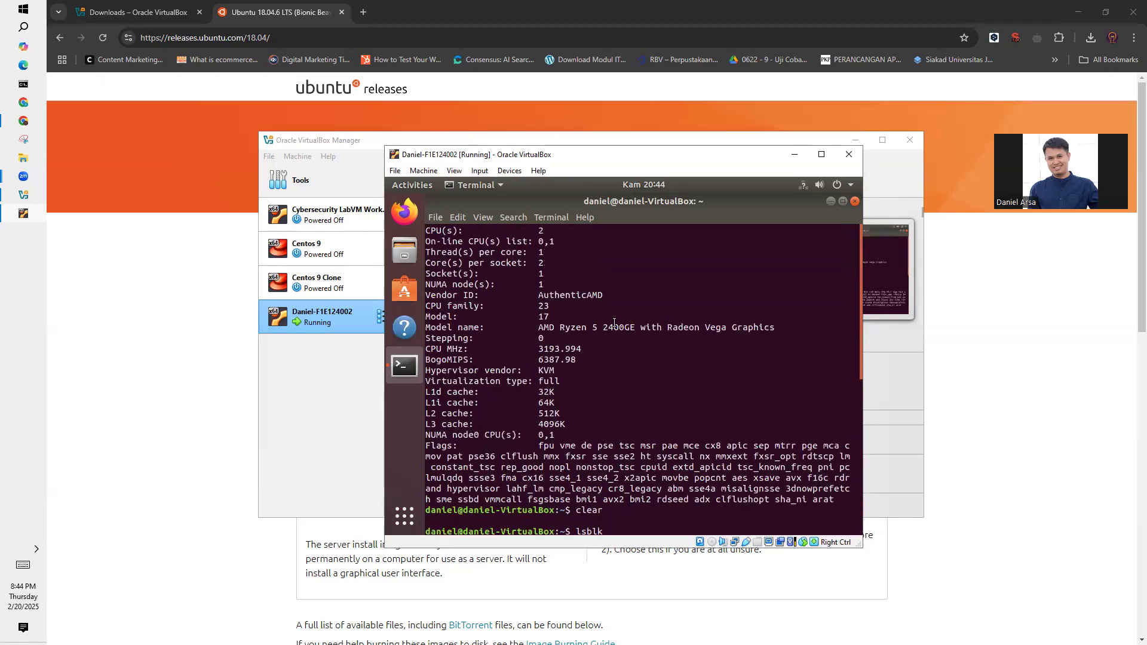
{"action": "scroll", "coordinate": [611, 313], "scroll_direction": "down", "scroll_amount": 9}
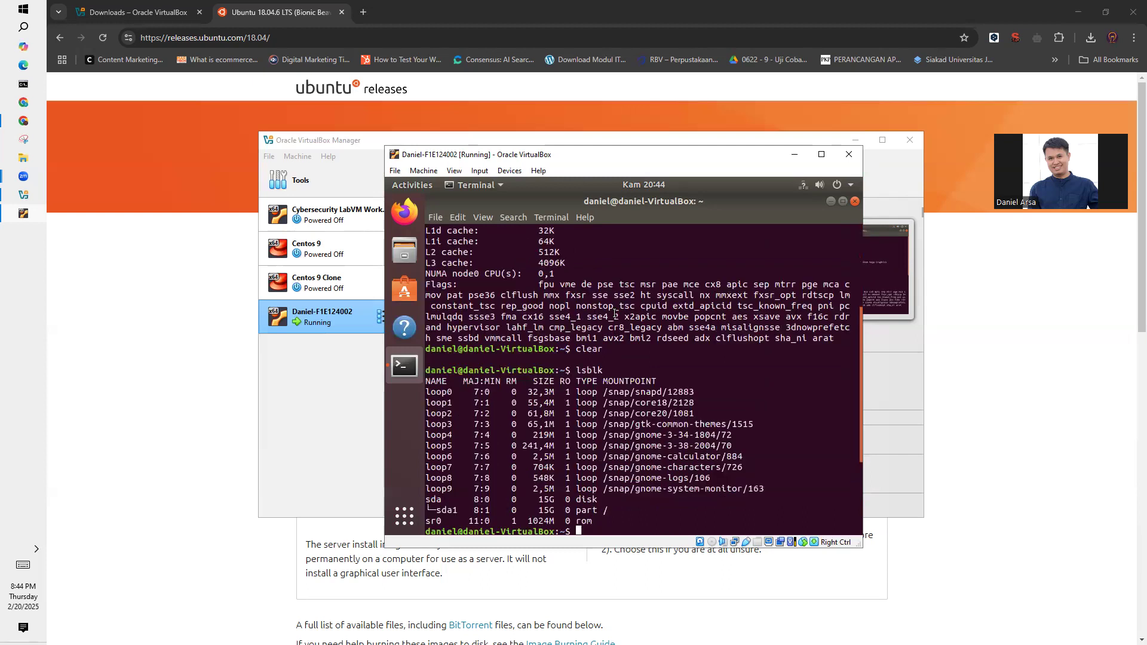
{"action": "scroll", "coordinate": [615, 313], "scroll_direction": "up", "scroll_amount": 4}
{"action": "scroll", "coordinate": [616, 313], "scroll_direction": "up", "scroll_amount": 5}
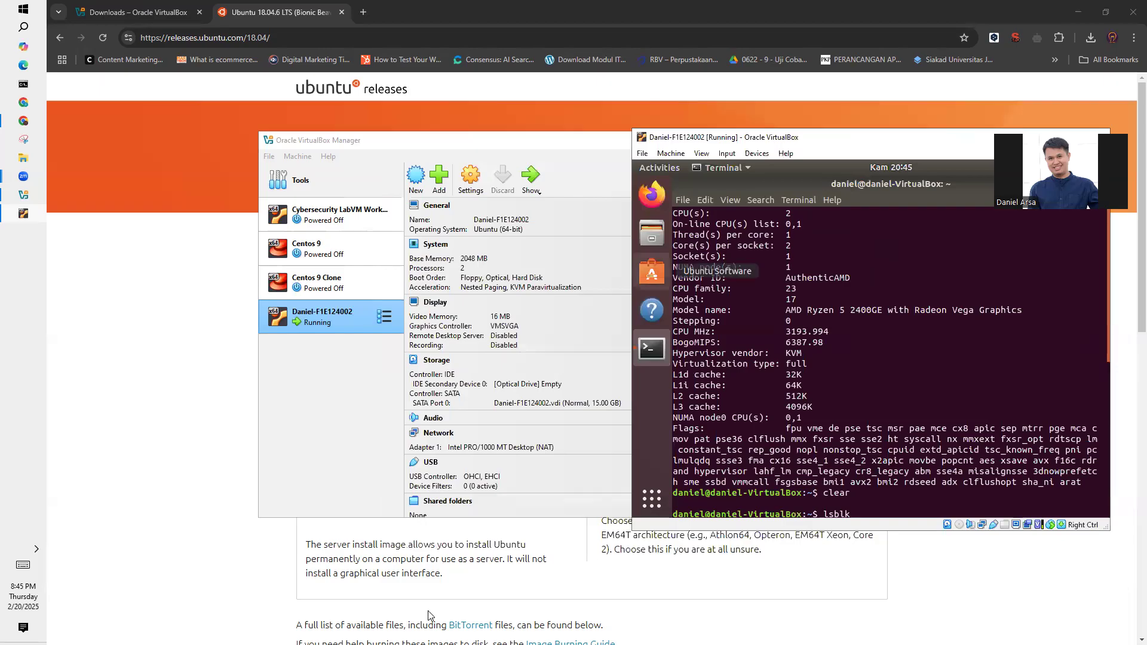
{"action": "left_click", "coordinate": [431, 616]}
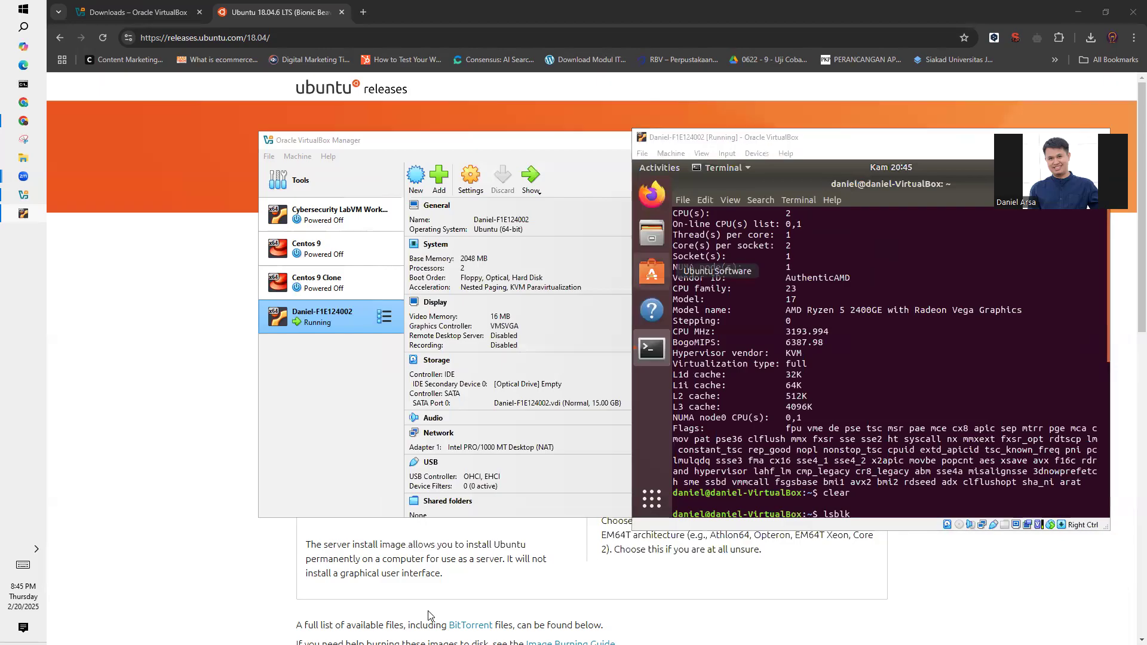